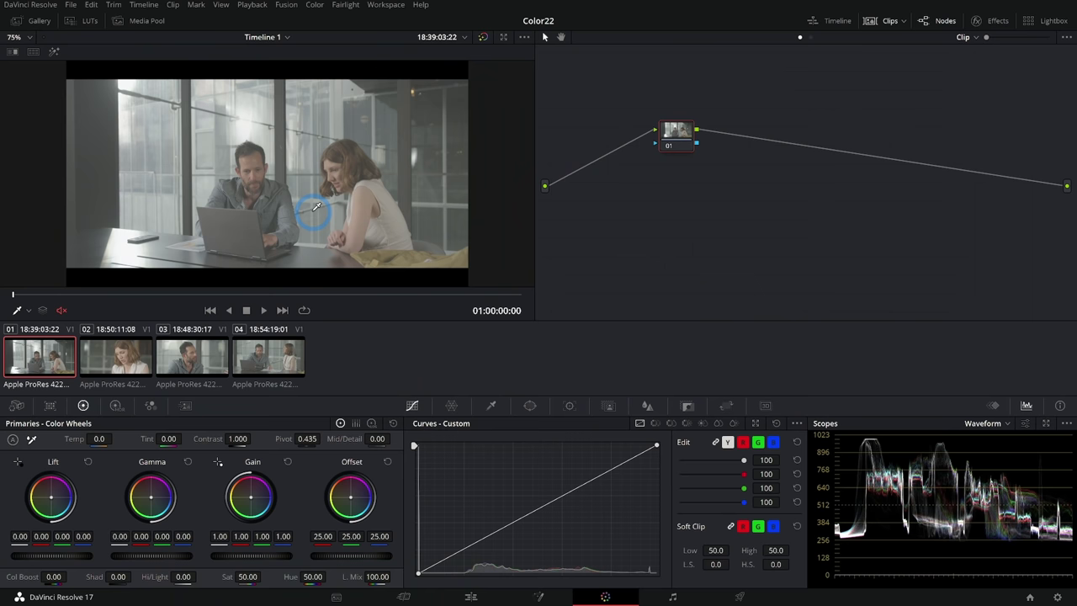
pyautogui.moveTo(80, 556); pyautogui.dragTo(56, 555)
pyautogui.moveTo(216, 555); pyautogui.dragTo(257, 556)
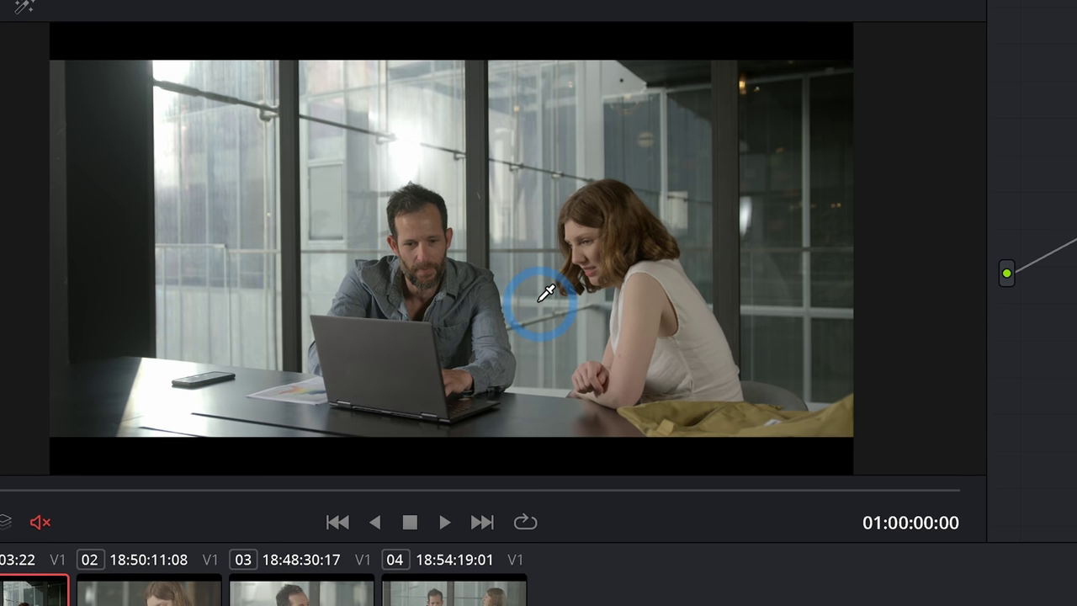
pyautogui.hotkey('ctrl', 'z')
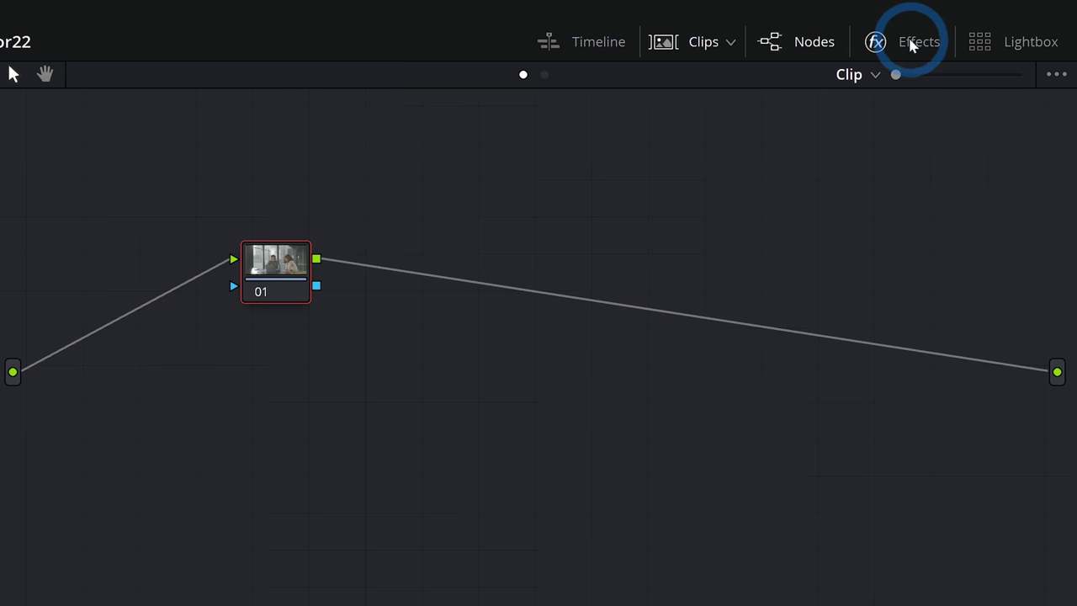
# Apply the Color Space Transform effect from the Resolve FX Color library to node 01 of the first clip.
pyautogui.click(912, 45)
pyautogui.scroll(-5, 793, 176)
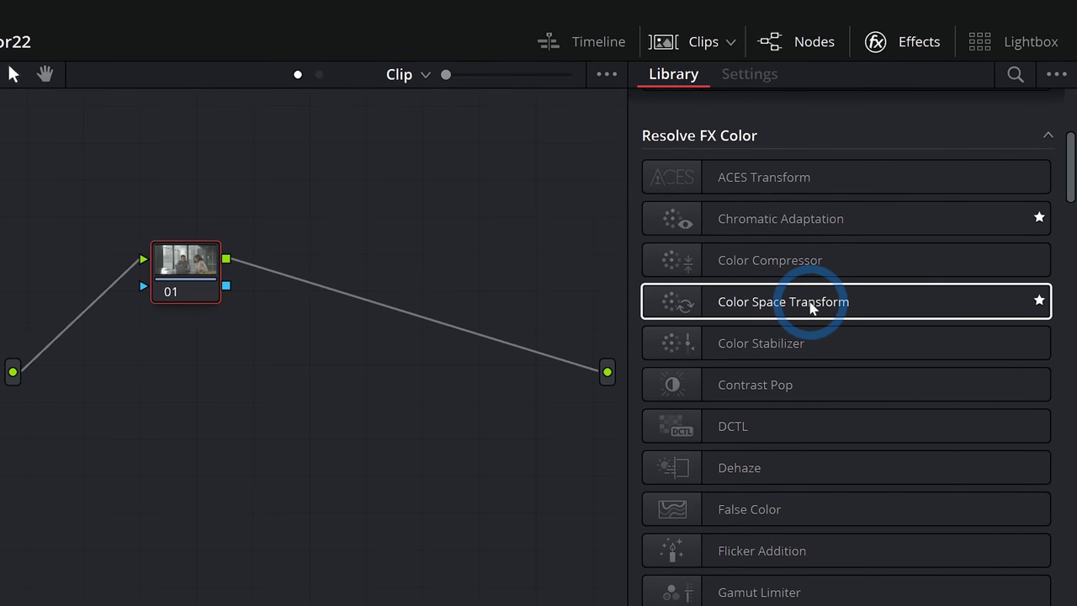
pyautogui.moveTo(812, 308); pyautogui.dragTo(198, 290)
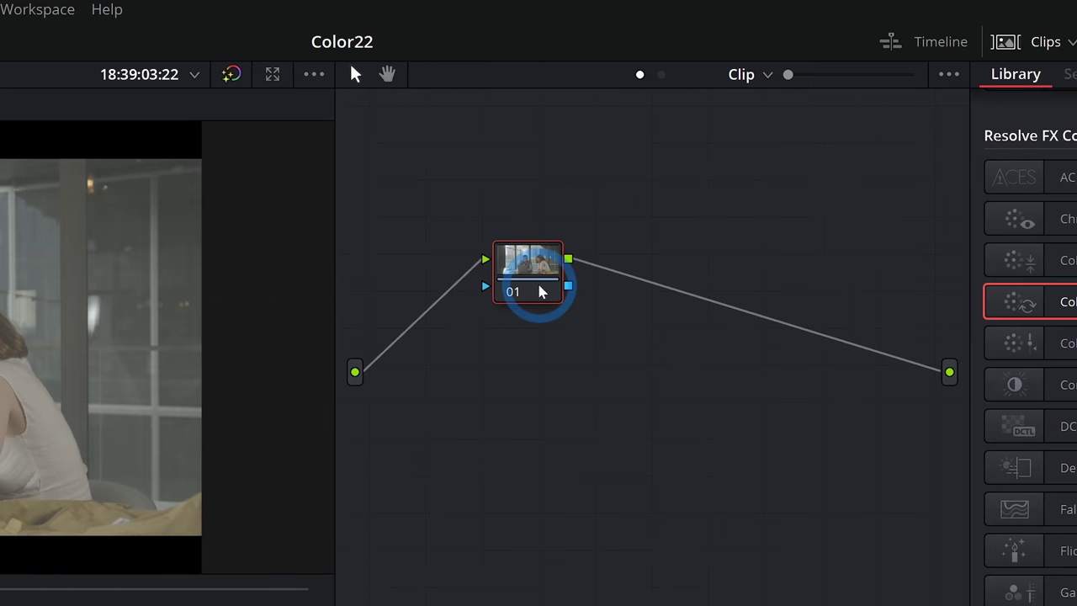
pyautogui.moveTo(540, 290); pyautogui.dragTo(540, 291)
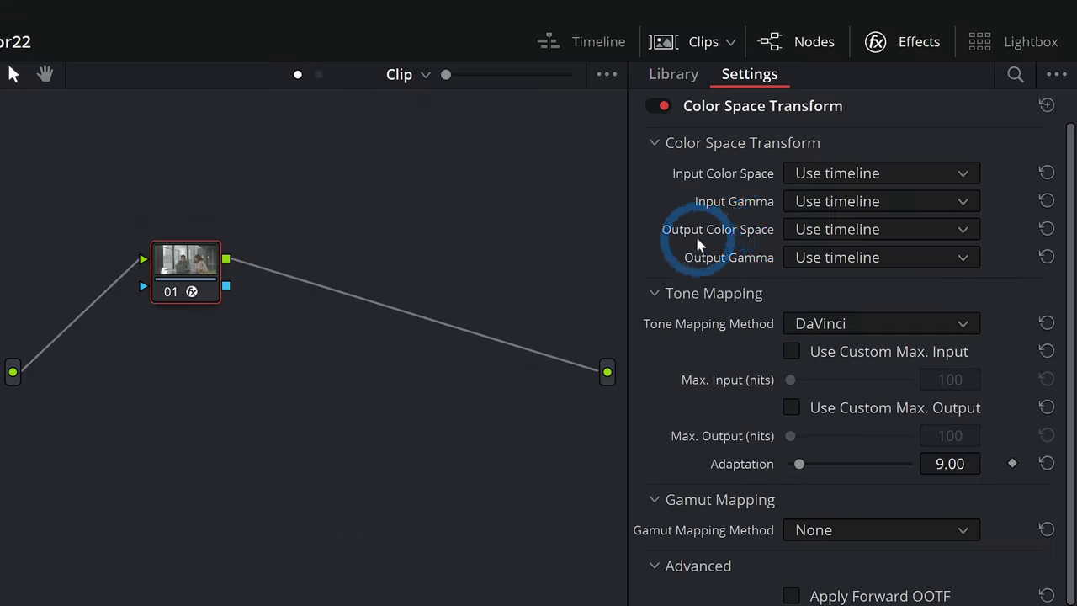
# Set the Color Space Transform's output color space and output gamma both to Rec.709.
pyautogui.click(846, 229)
pyautogui.scroll(-6, 807, 303)
pyautogui.scroll(2, 839, 306)
pyautogui.click(786, 257)
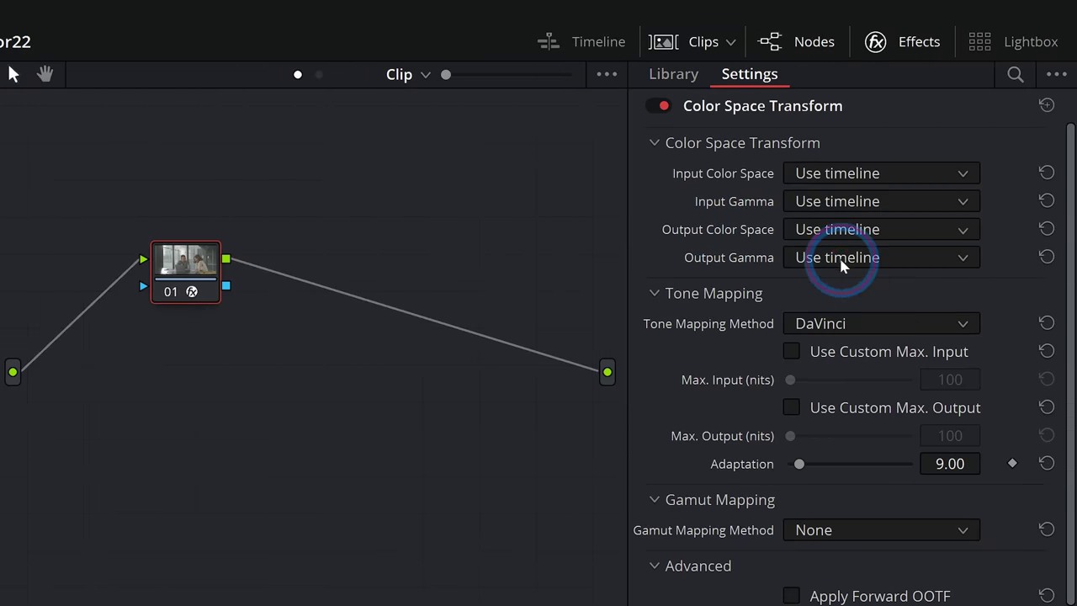
pyautogui.click(789, 259)
pyautogui.scroll(-7, 853, 336)
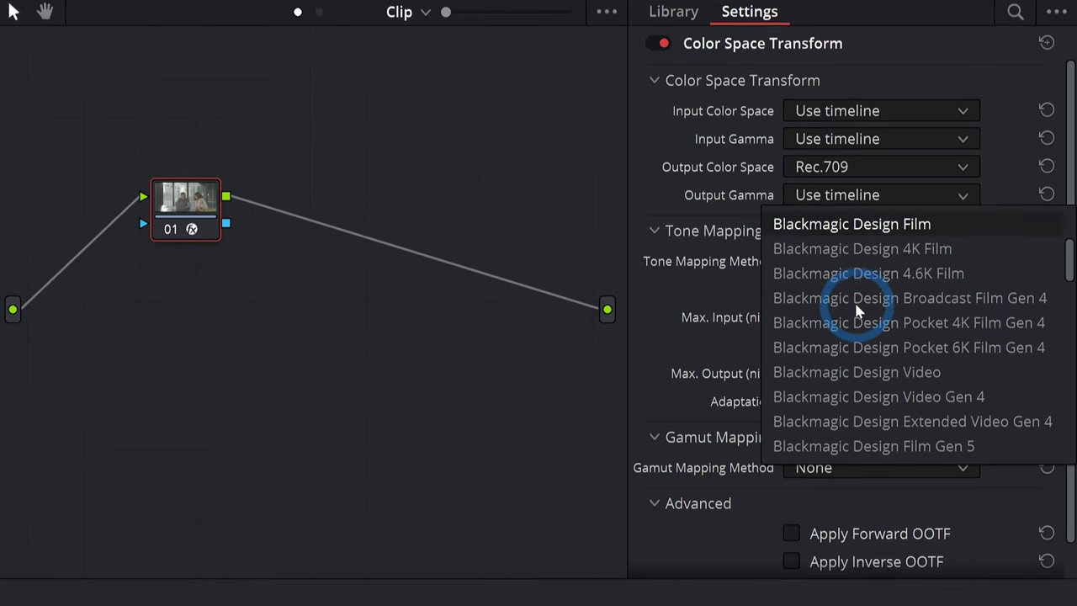
pyautogui.scroll(-5, 853, 309)
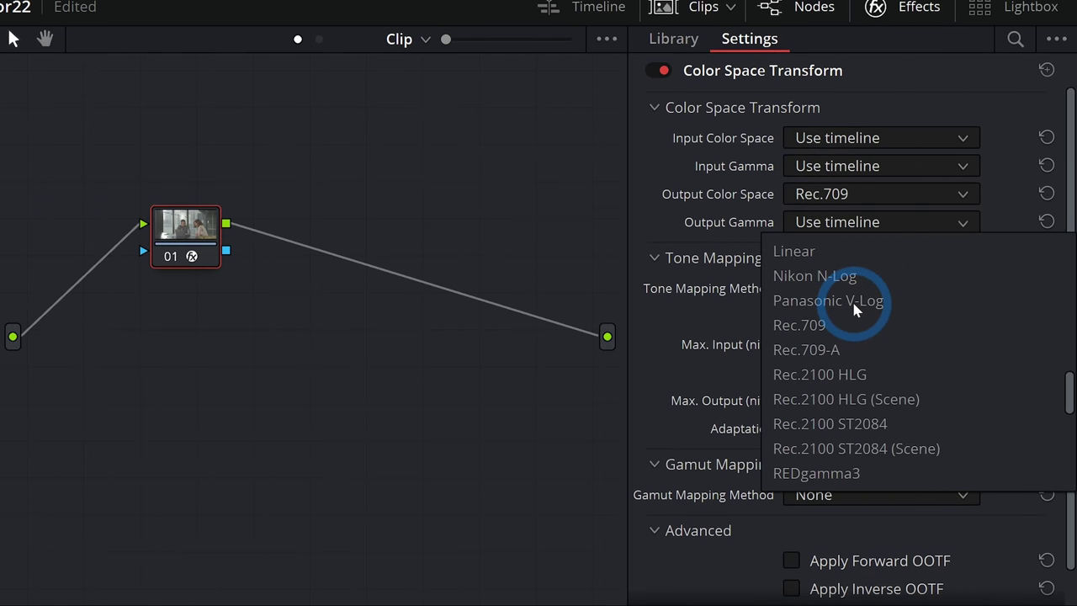
pyautogui.click(855, 329)
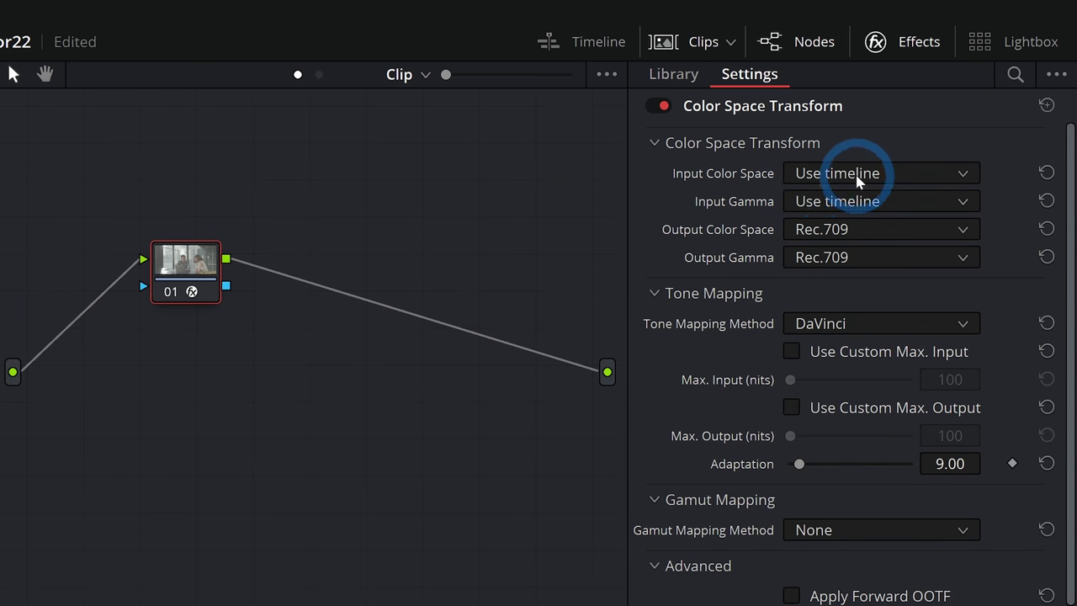
# Set the Color Space Transform's input color space to REDcolor2 and its input gamma to REDlogFilm.
pyautogui.click(857, 177)
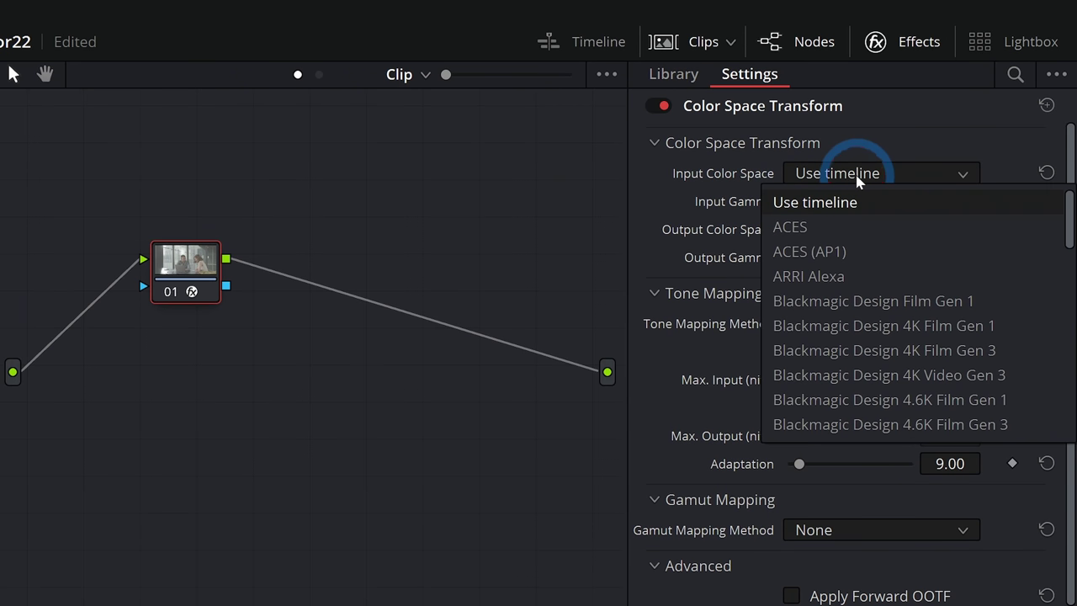
pyautogui.scroll(-10, 846, 276)
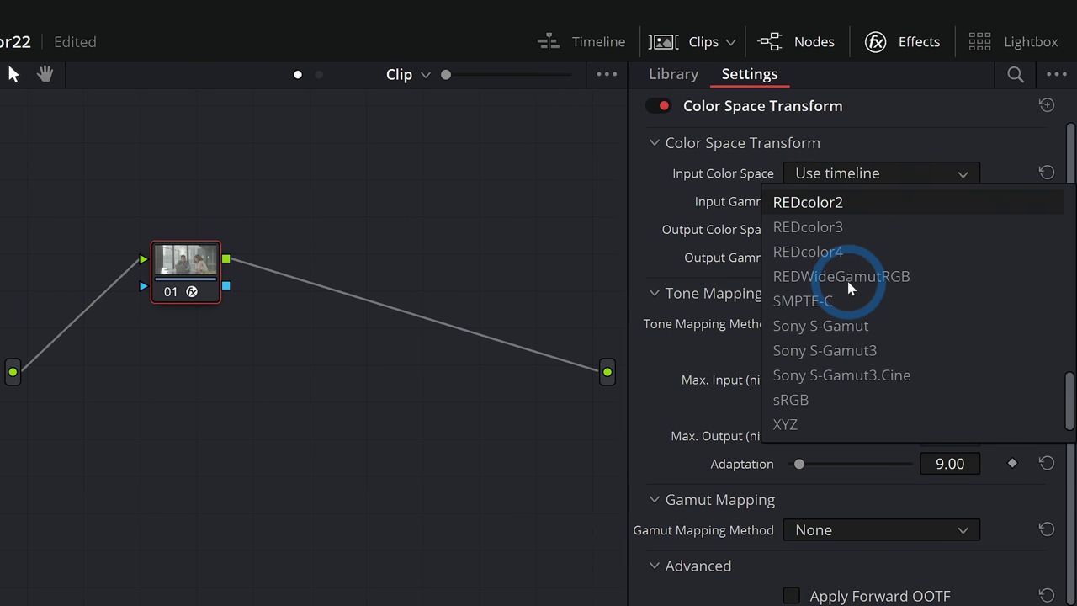
pyautogui.scroll(3, 846, 277)
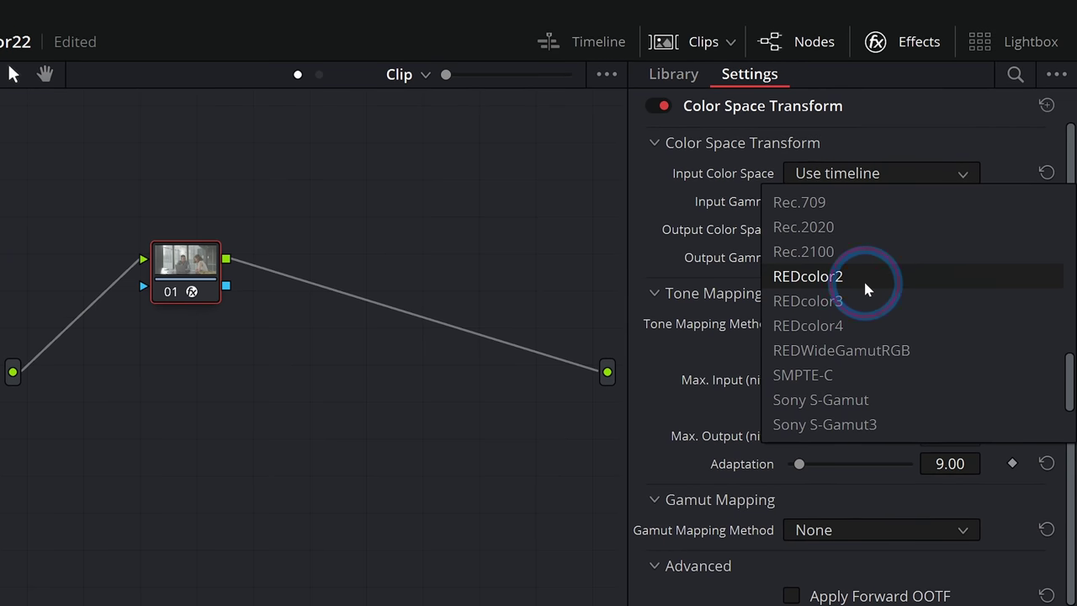
pyautogui.click(863, 278)
pyautogui.click(846, 201)
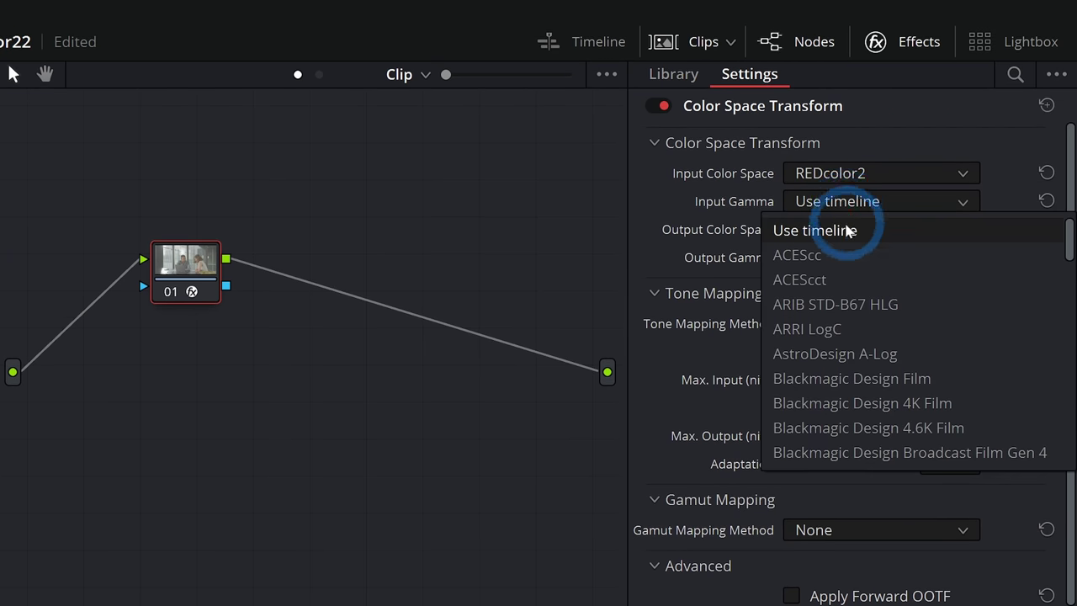
pyautogui.scroll(-12, 843, 256)
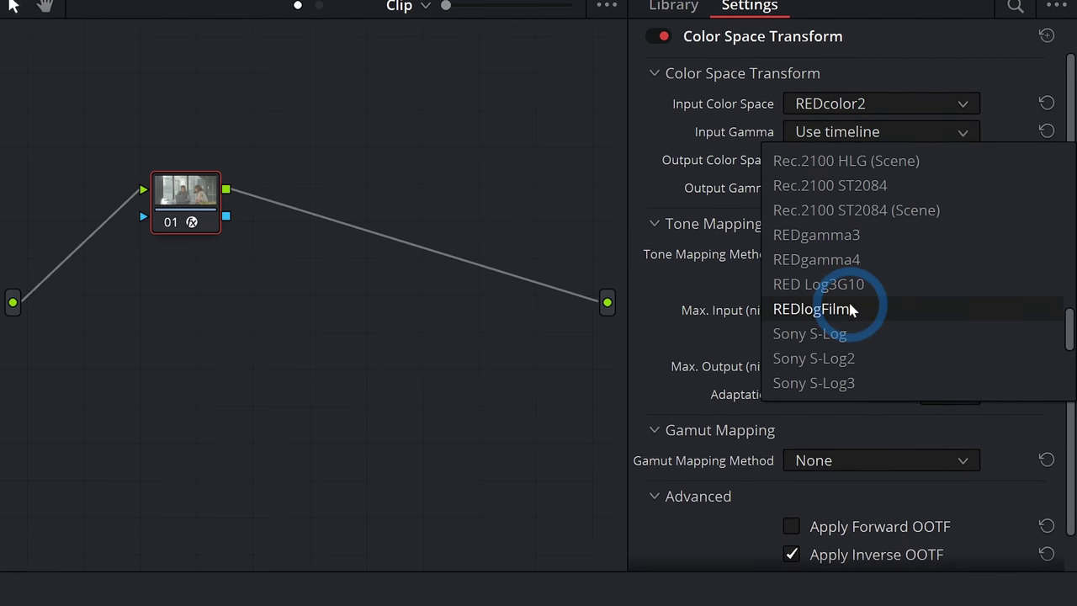
pyautogui.click(849, 310)
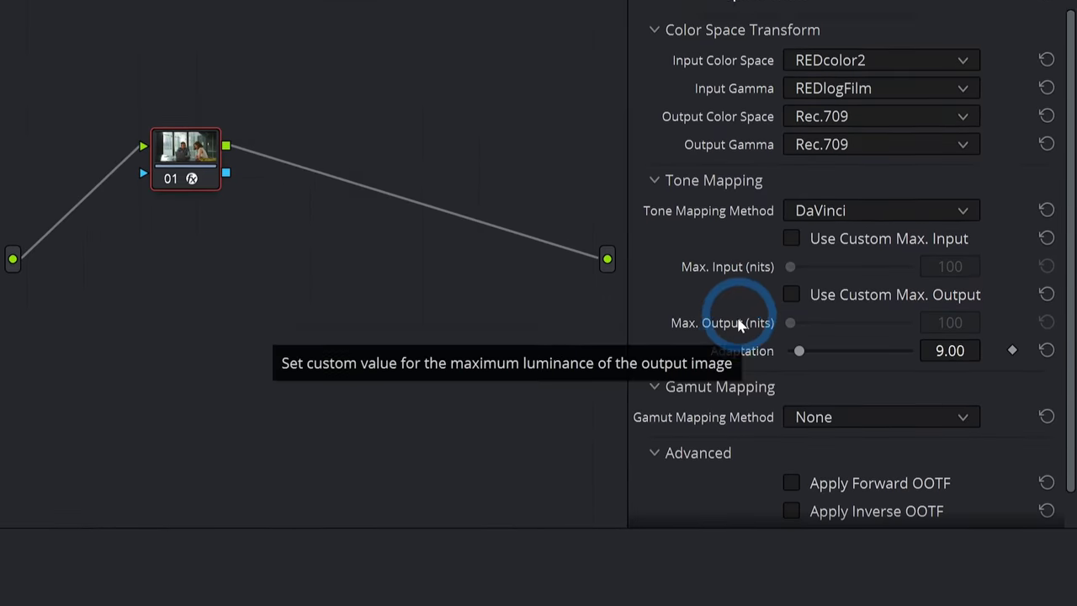
# Set the gamut mapping method to Saturation Compression and save the project.
pyautogui.click(779, 304)
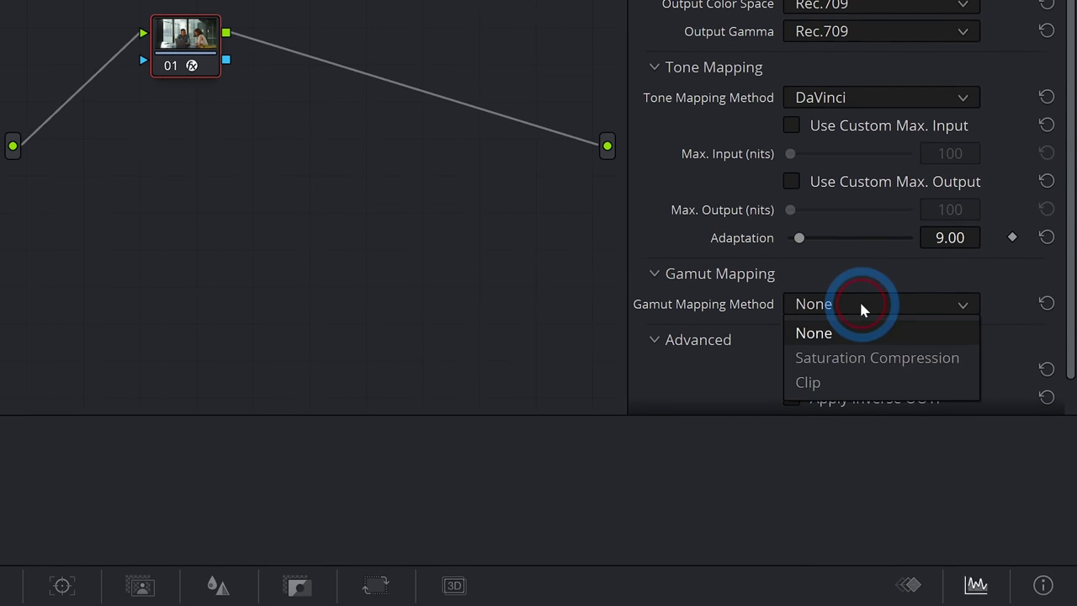
pyautogui.click(861, 310)
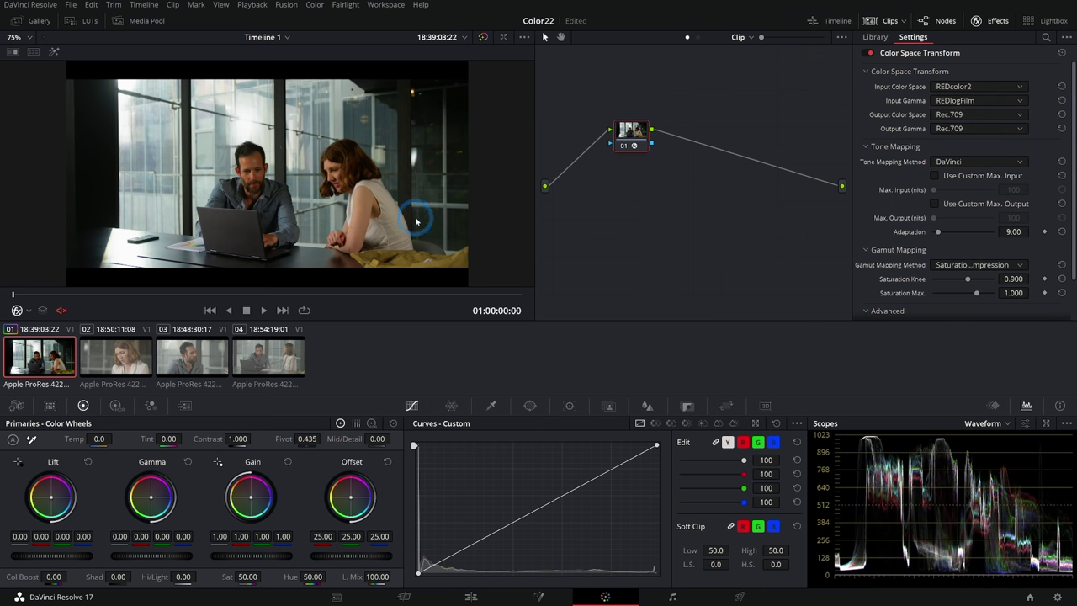
pyautogui.hotkey('ctrl', 's')
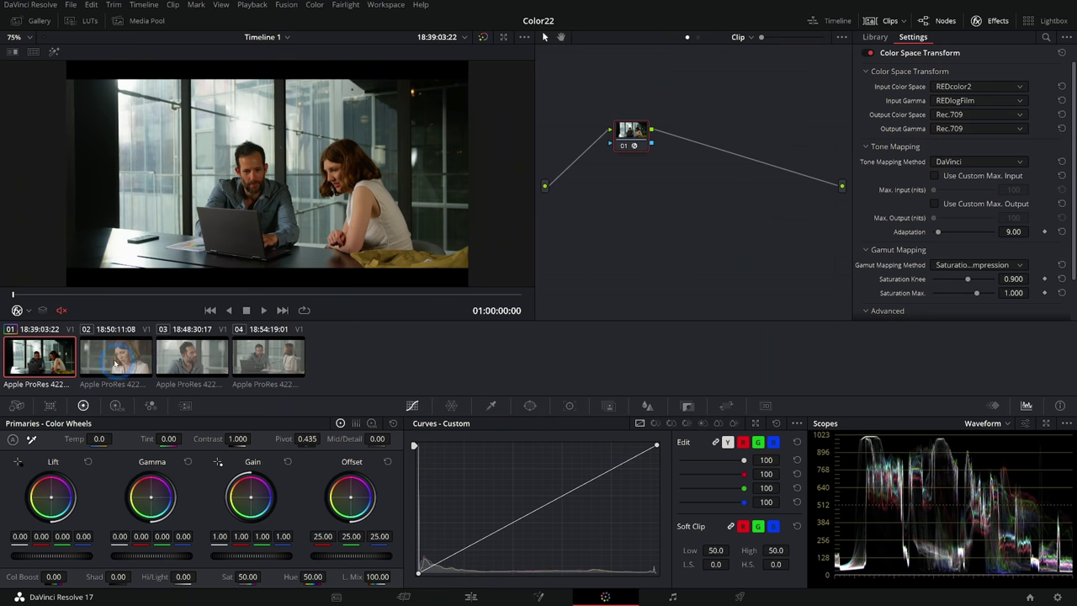
# Copy the first clip's Color Space Transform grade onto clips 02, 03 and 04.
pyautogui.click(115, 358)
pyautogui.middleClick(62, 361)
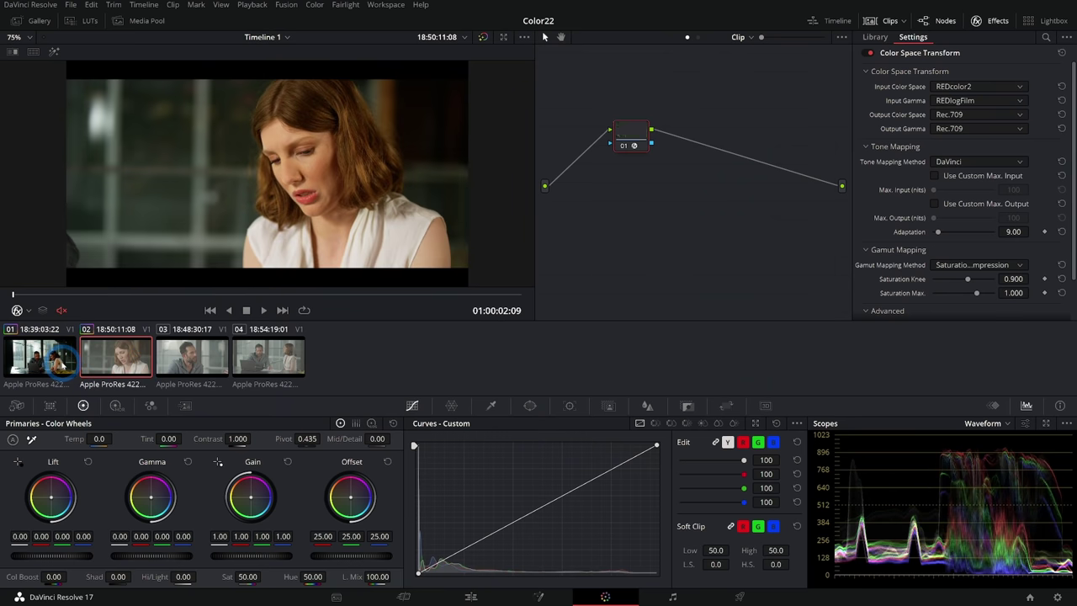
pyautogui.click(175, 354)
pyautogui.middleClick(134, 360)
pyautogui.click(253, 357)
pyautogui.middleClick(206, 362)
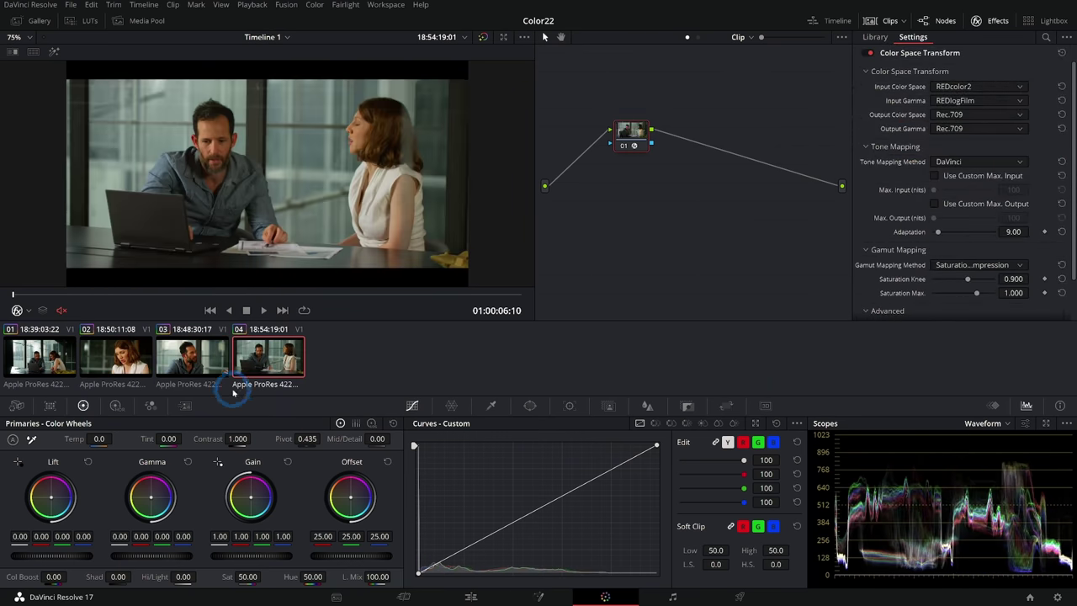
# Review the converted look across all four clips, comparing the image with the grades bypassed and enabled.
pyautogui.click(191, 357)
pyautogui.click(115, 358)
pyautogui.click(39, 357)
pyautogui.click(115, 358)
pyautogui.click(191, 358)
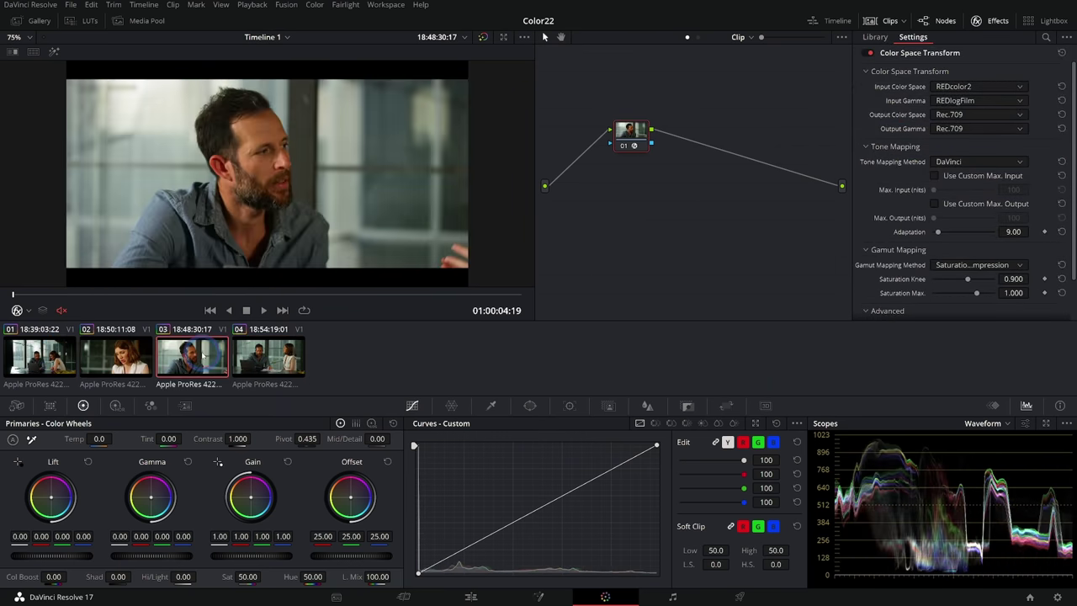
pyautogui.click(483, 39)
pyautogui.click(485, 39)
pyautogui.click(268, 357)
pyautogui.click(144, 358)
pyautogui.click(51, 356)
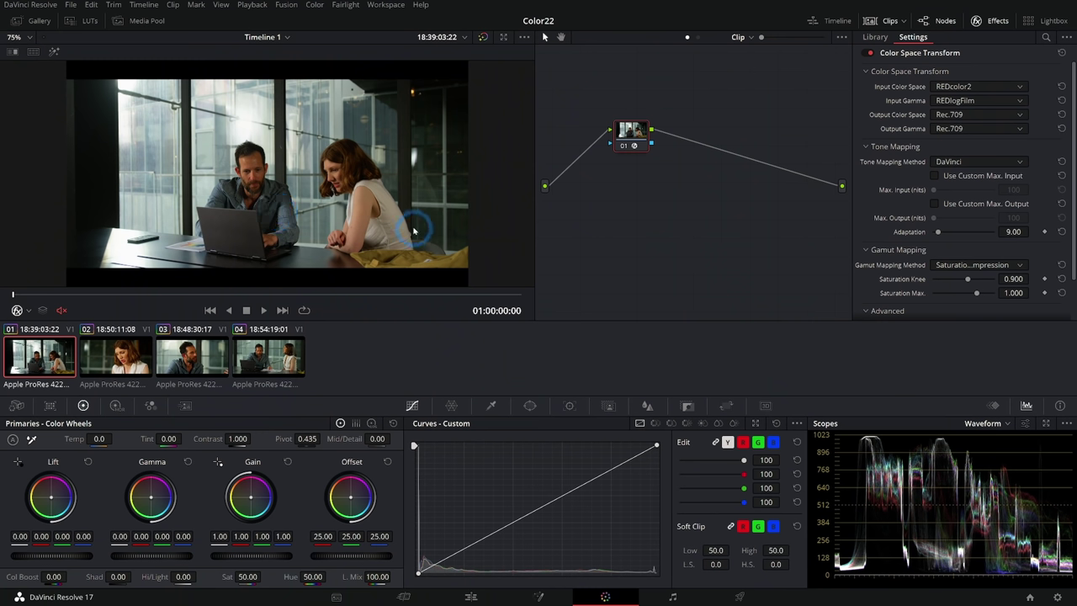
pyautogui.hotkey('shift', 'd')
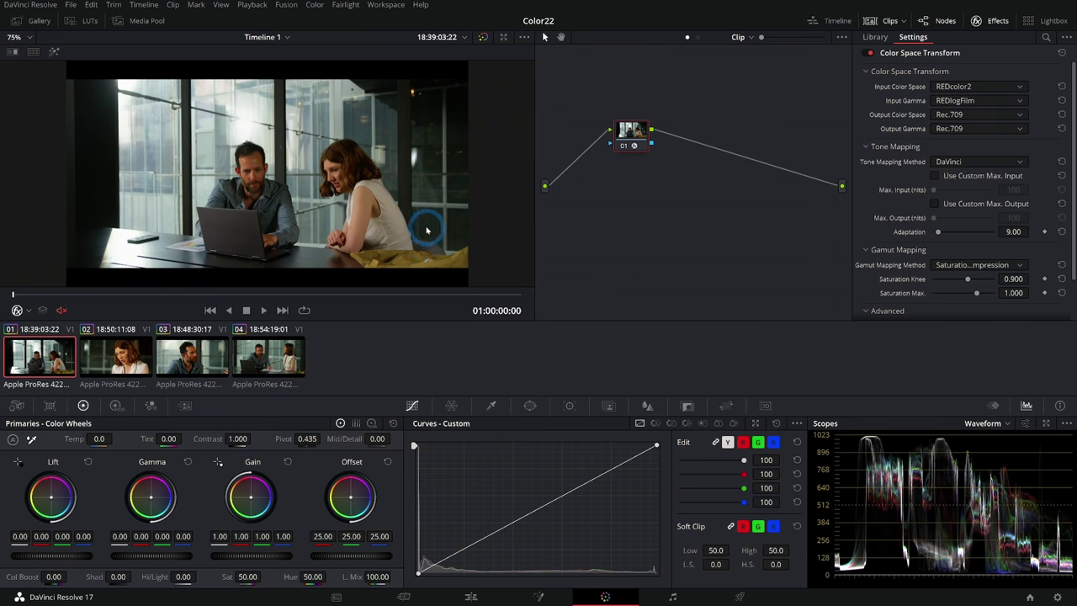
# Select all four clips and add them into a new group named "Red".
pyautogui.moveTo(631, 134); pyautogui.dragTo(647, 145)
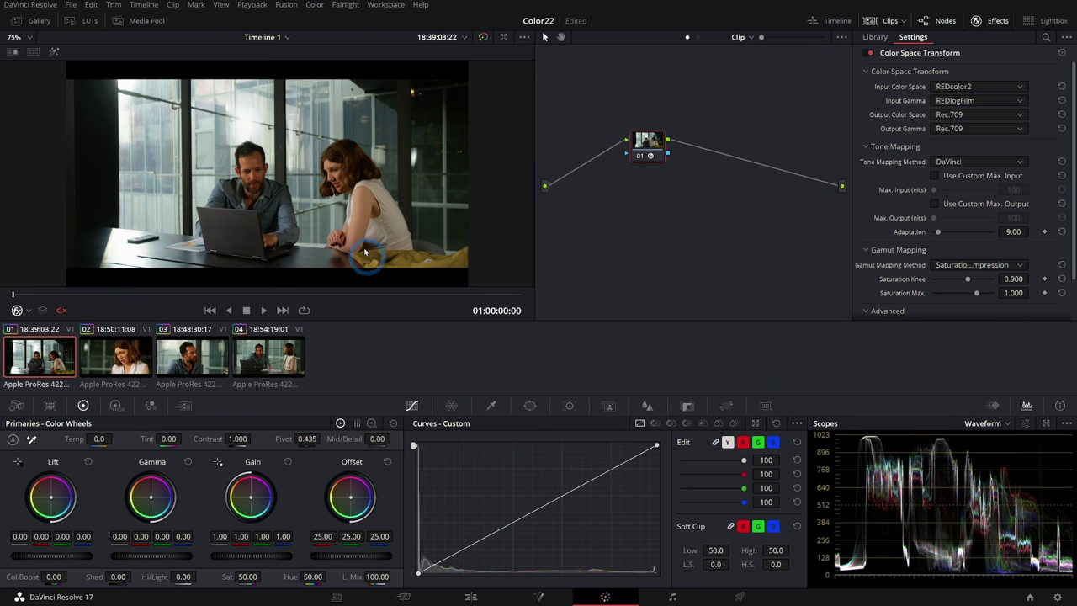
pyautogui.click(651, 142)
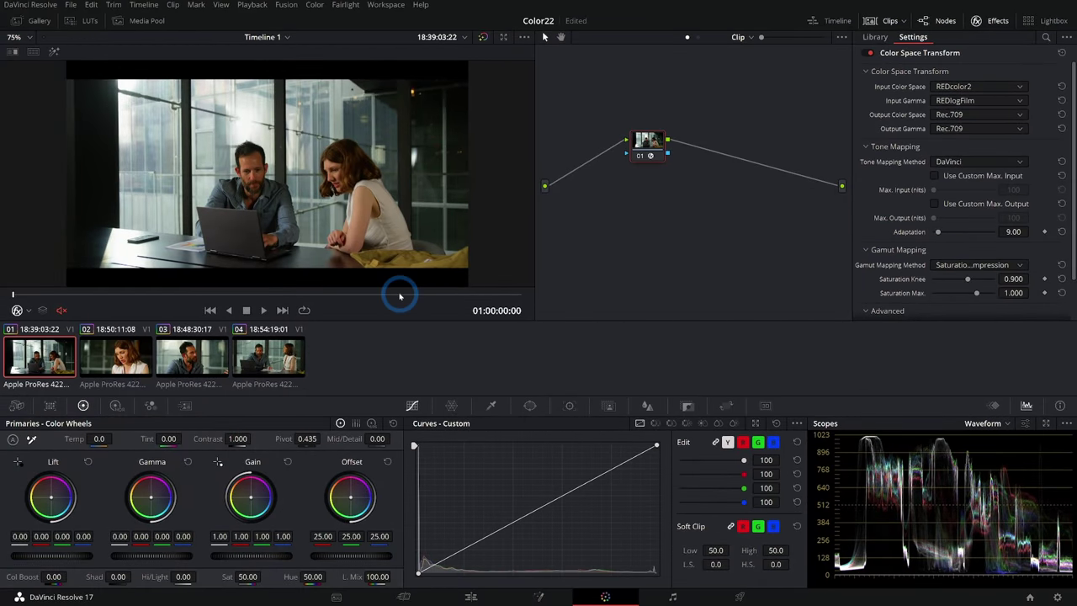
pyautogui.keyDown('shift'); pyautogui.click(266, 360); pyautogui.keyUp('shift')
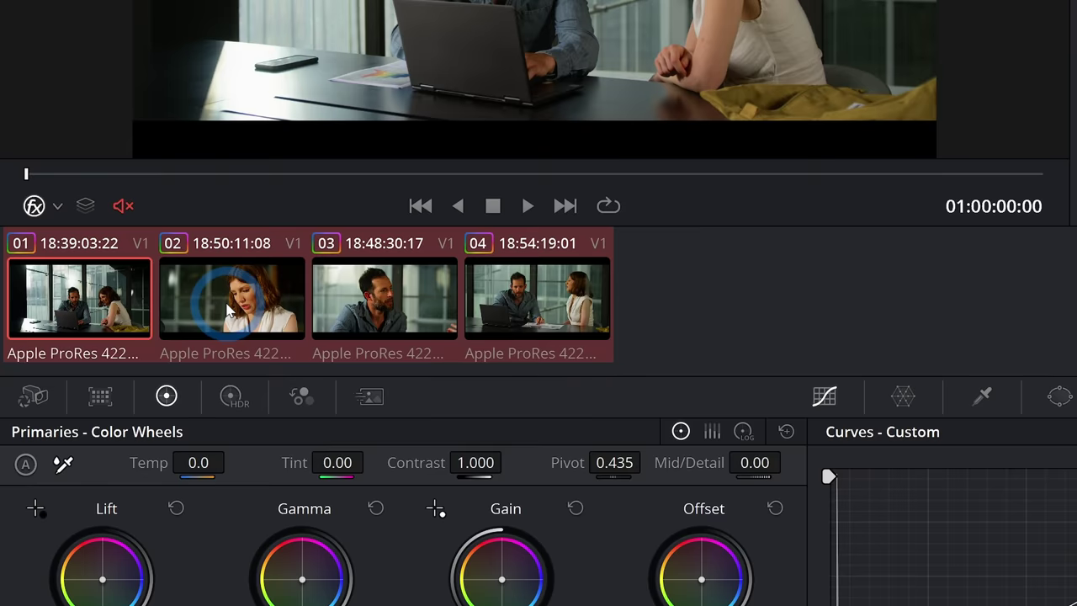
pyautogui.rightClick(113, 363)
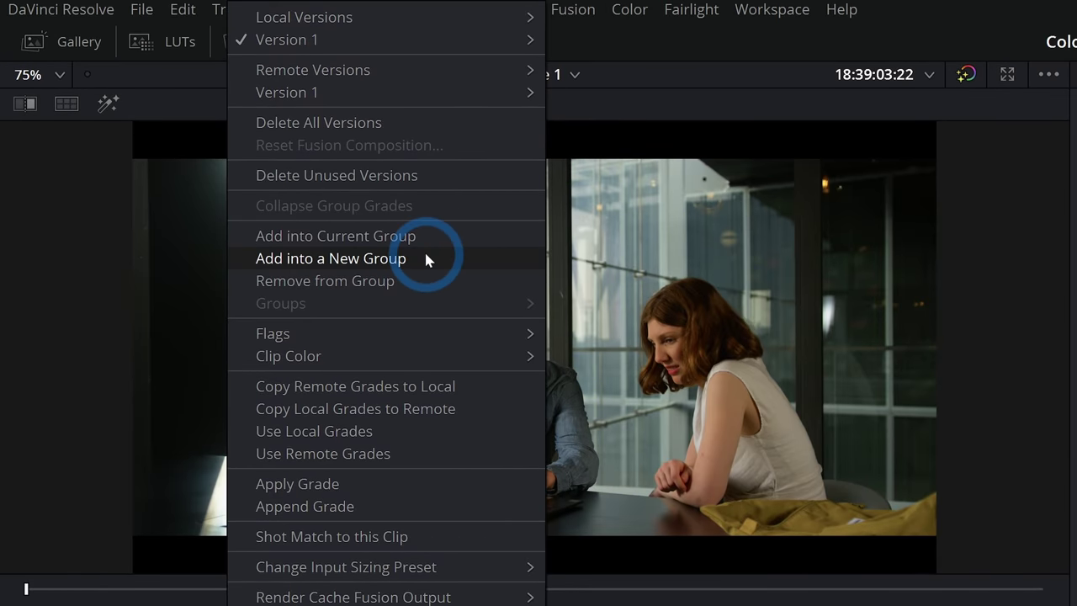
pyautogui.click(424, 258)
pyautogui.write('Red')
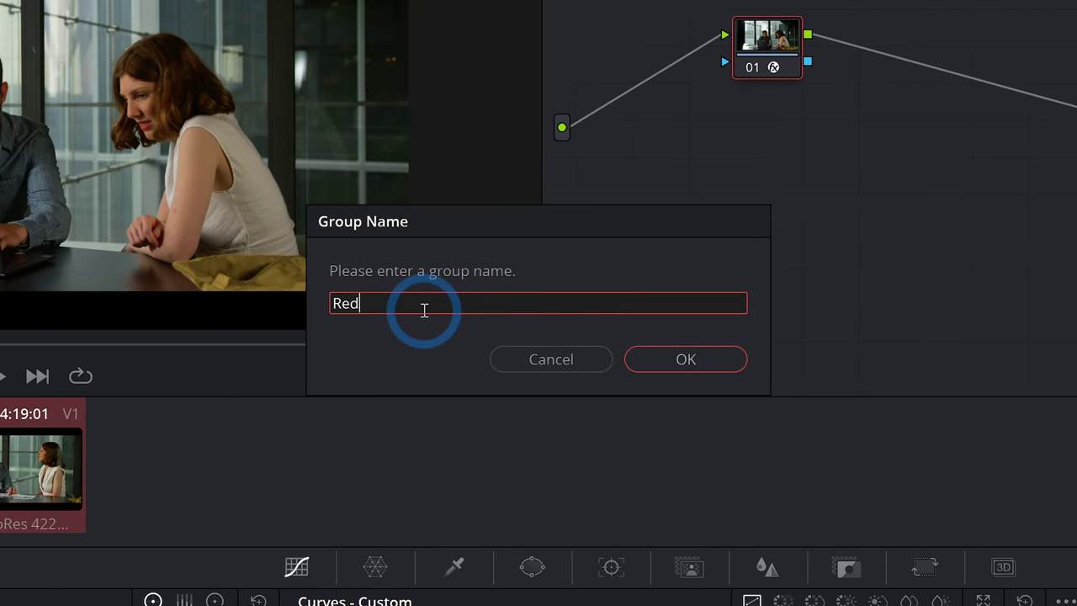
pyautogui.press('Return')
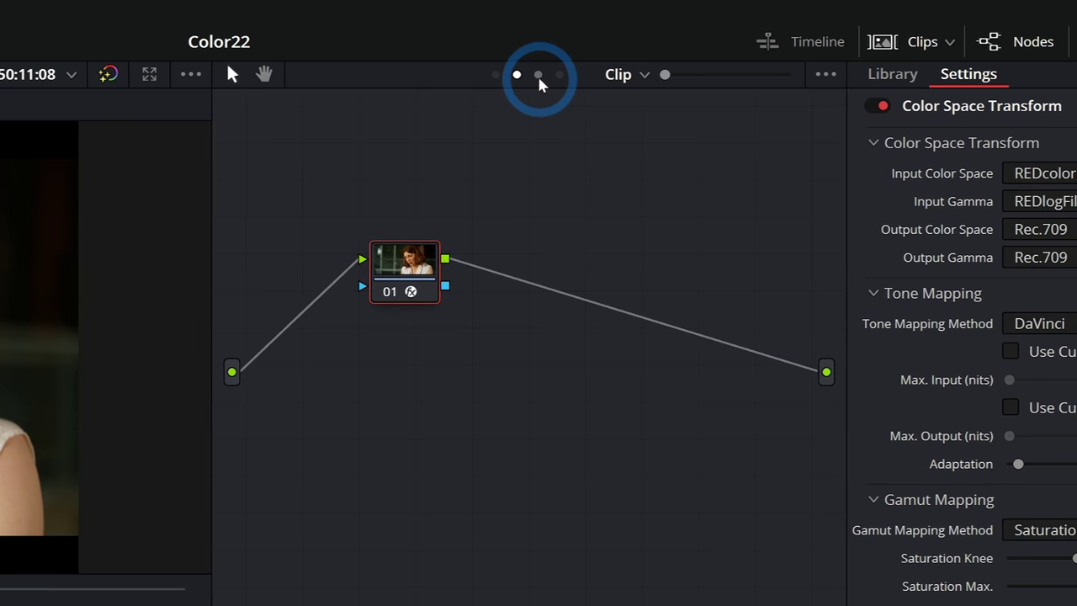
# Apply a Color Space Transform to the node at the Group Post-Clip level and label that node "to 709".
pyautogui.click(538, 75)
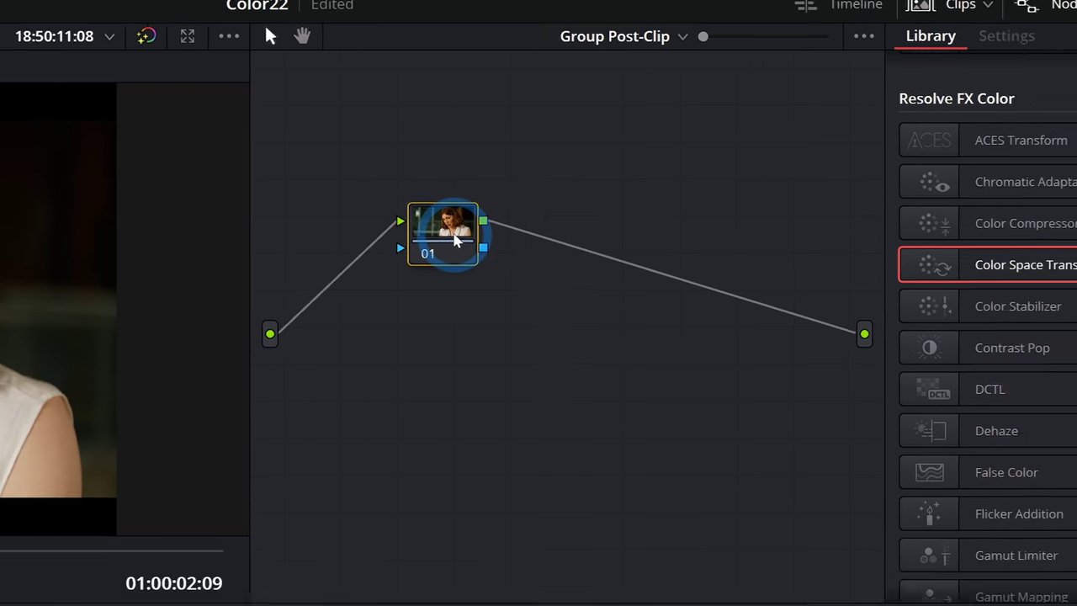
pyautogui.moveTo(455, 239); pyautogui.dragTo(453, 242)
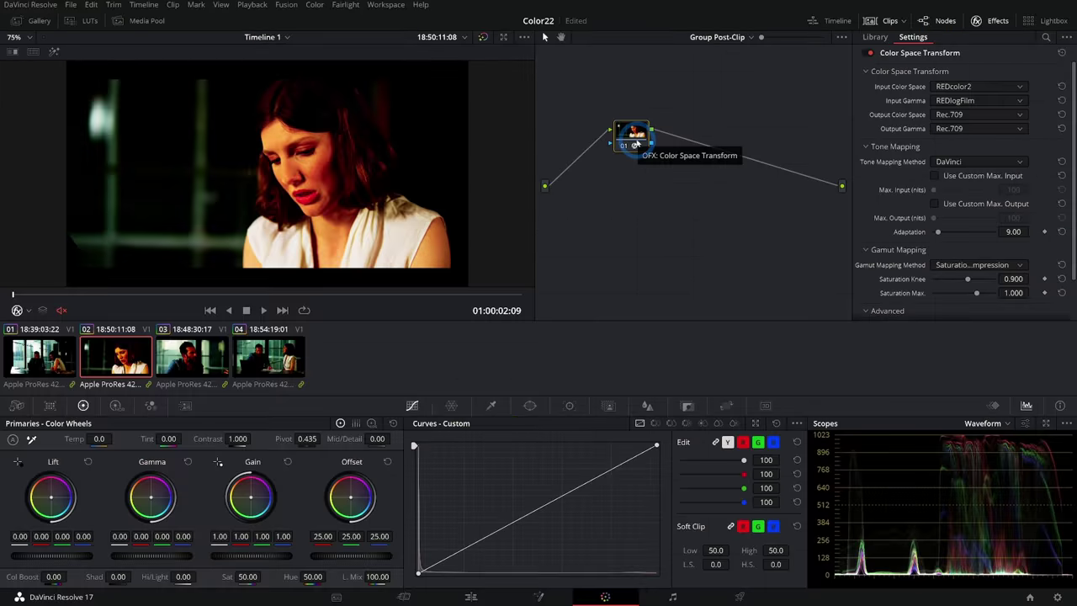
pyautogui.rightClick(538, 286)
pyautogui.click(572, 326)
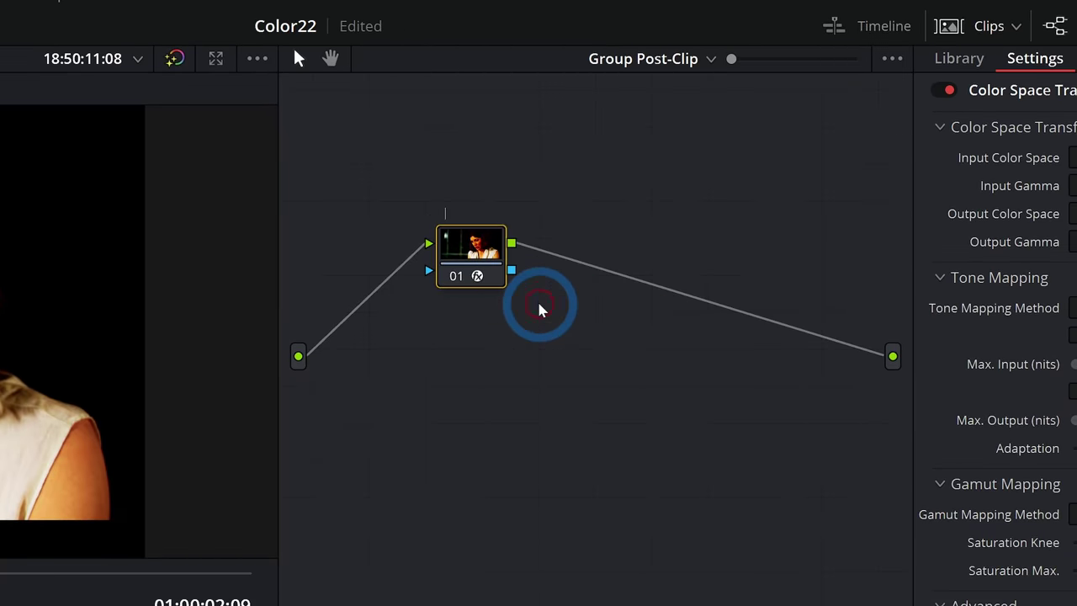
pyautogui.write('to 709')
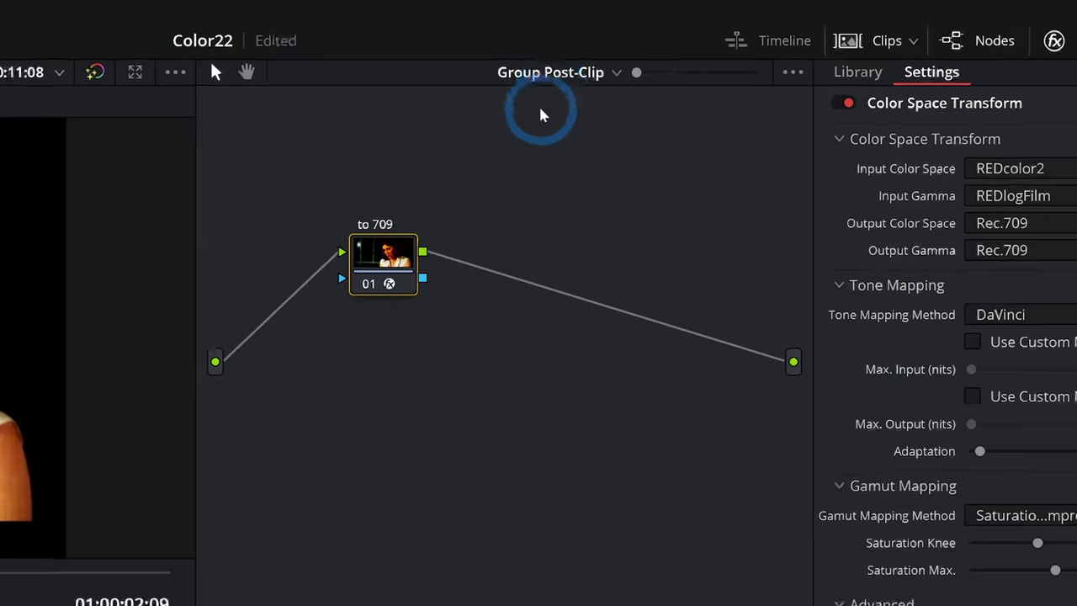
# Reset all grades and nodes at the Clip level for all four selected clips.
pyautogui.click(719, 38)
pyautogui.click(554, 132)
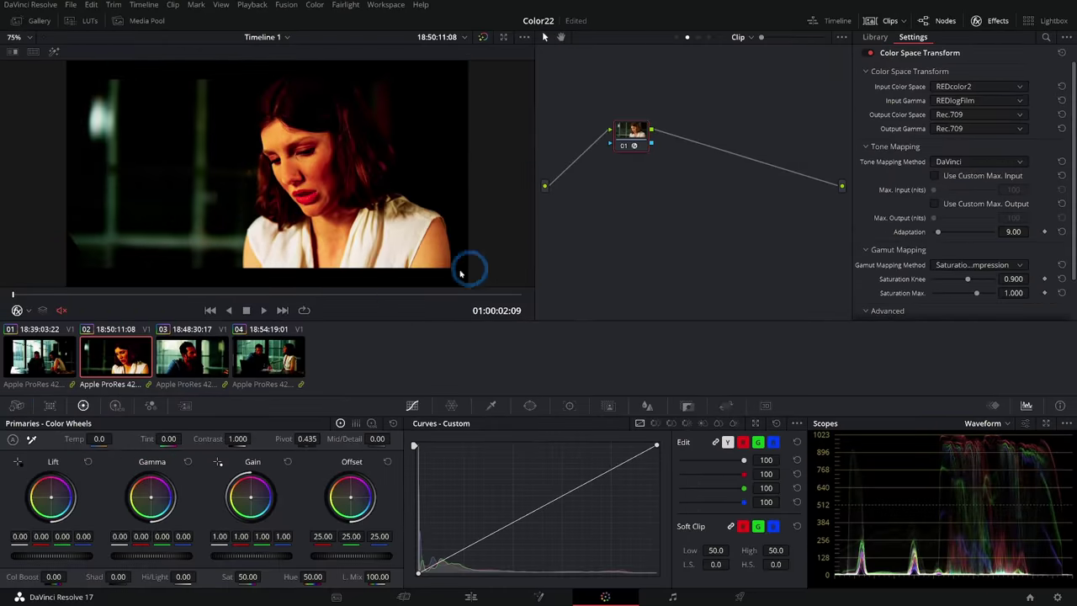
pyautogui.click(60, 357)
pyautogui.keyDown('shift'); pyautogui.click(275, 360); pyautogui.keyUp('shift')
pyautogui.click(632, 213)
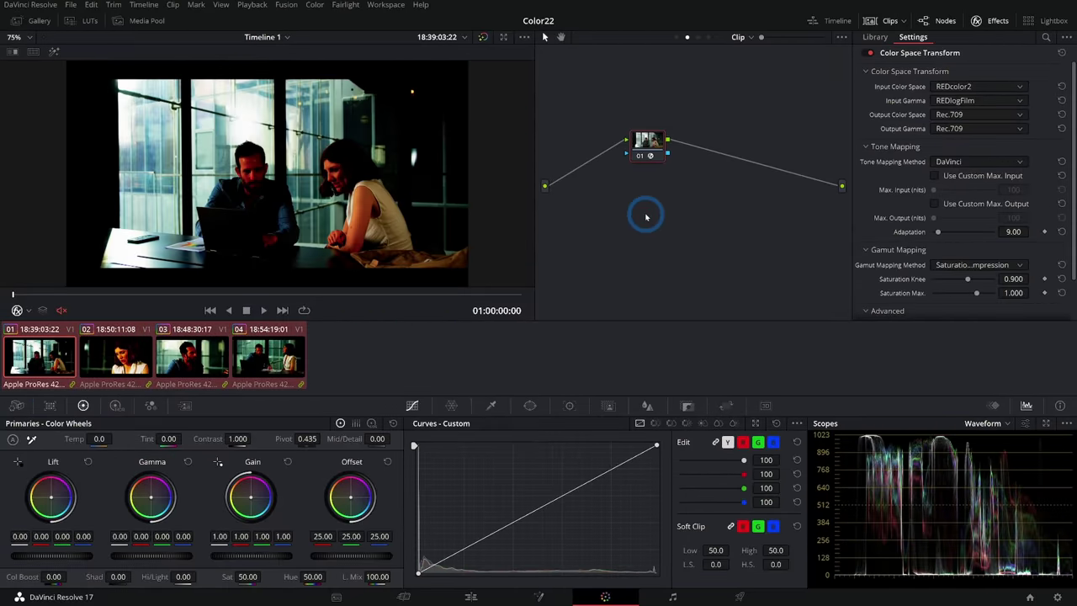
pyautogui.rightClick(560, 271)
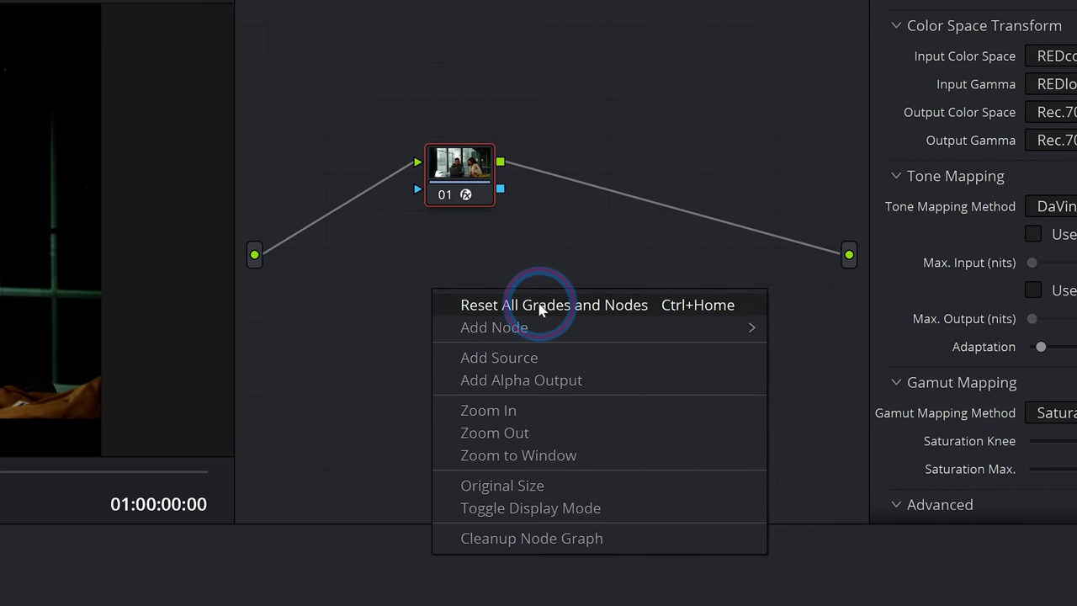
pyautogui.click(541, 308)
pyautogui.click(209, 359)
pyautogui.click(70, 363)
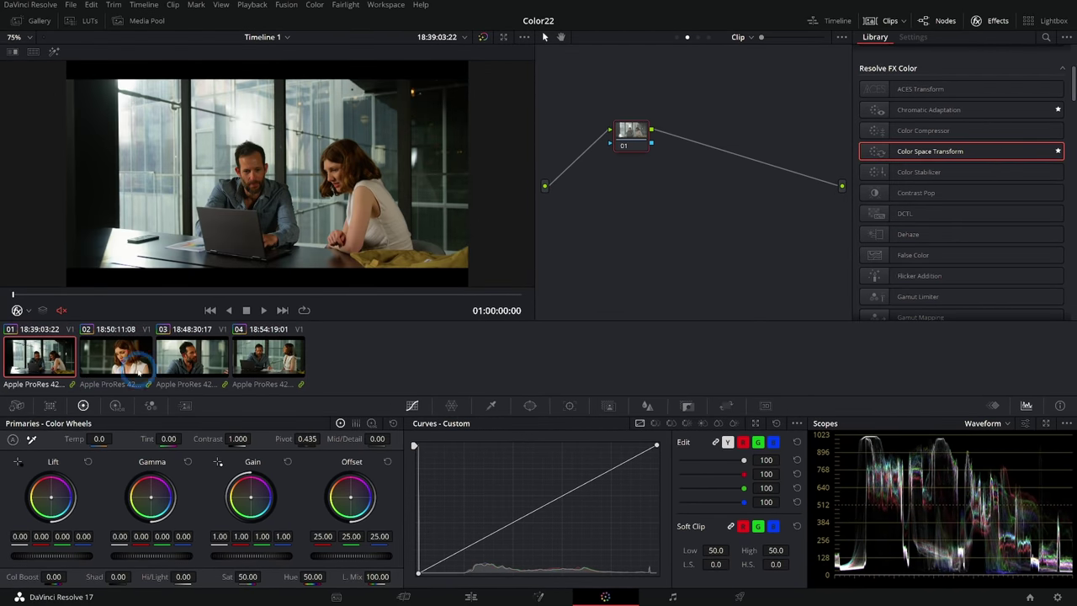
# Compare the clips with the "to 709" node at the Group Post-Clip level bypassed and enabled.
pyautogui.click(702, 37)
pyautogui.click(620, 146)
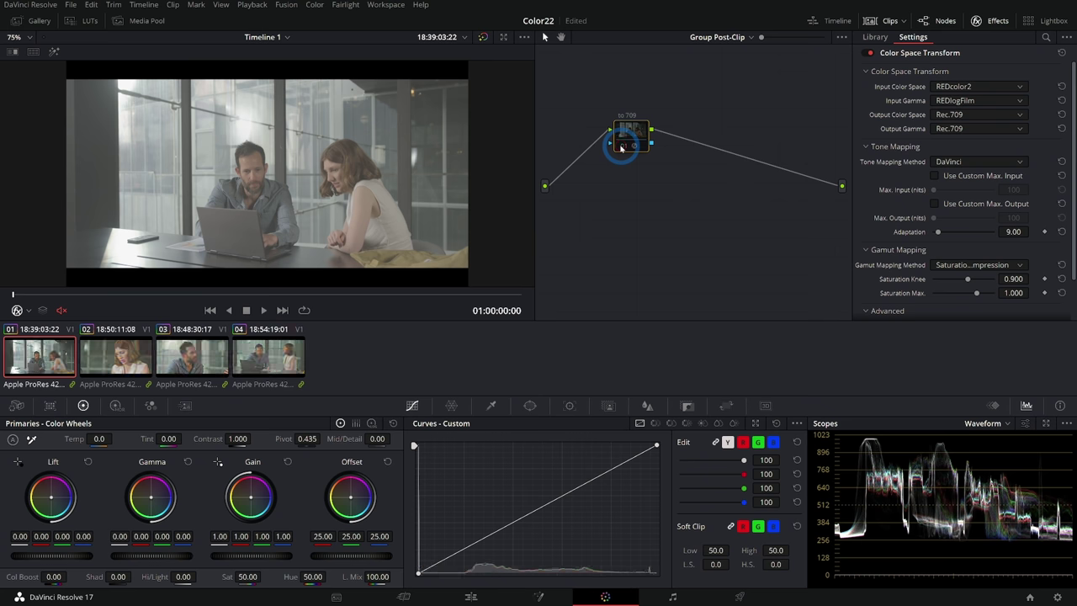
pyautogui.click(621, 147)
pyautogui.click(621, 146)
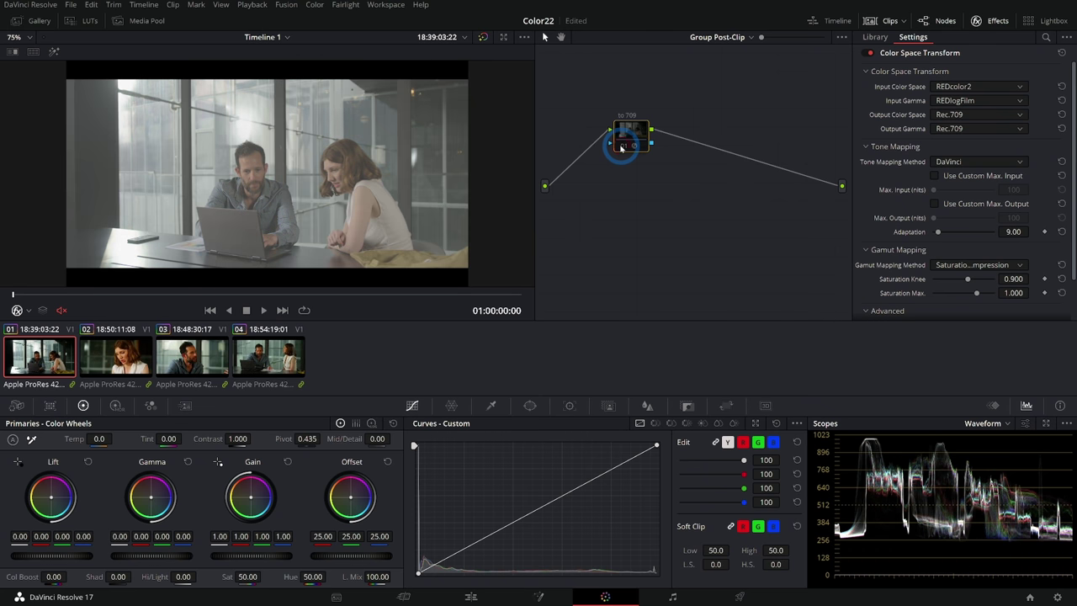
pyautogui.click(621, 146)
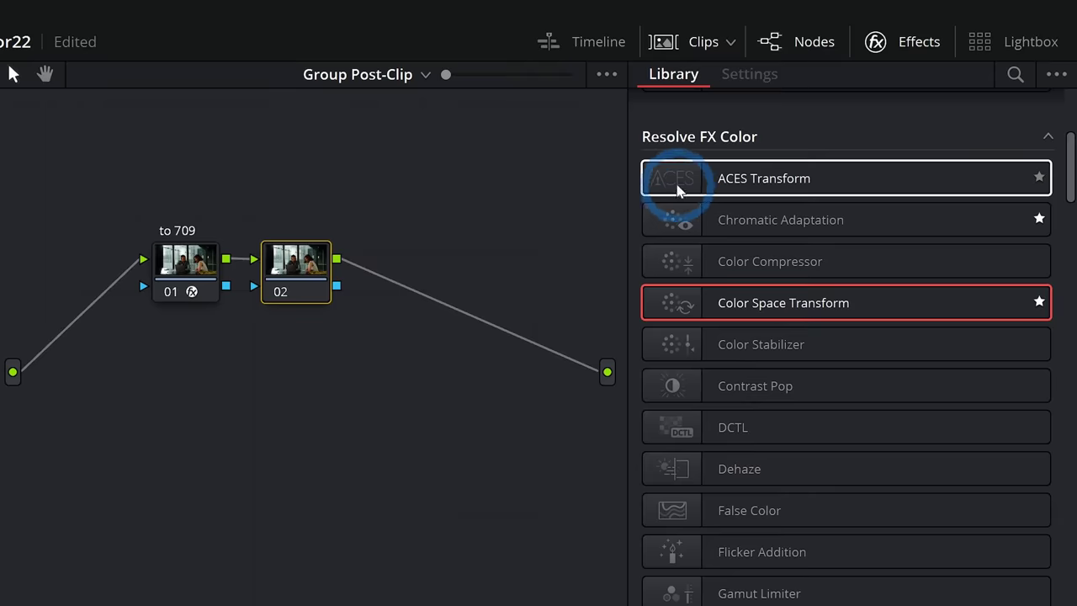
# Apply an ACES Transform to node 02, with input transform REDcolor2/REDlogFilm and output transform Rec.709.
pyautogui.moveTo(677, 189); pyautogui.dragTo(309, 282)
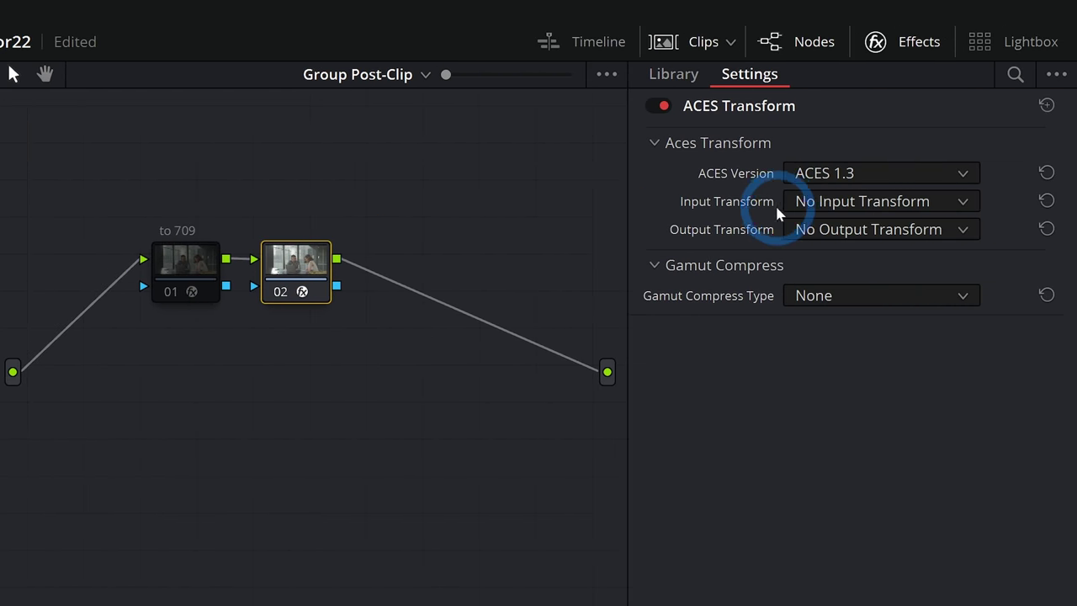
pyautogui.click(778, 202)
pyautogui.scroll(-10, 807, 252)
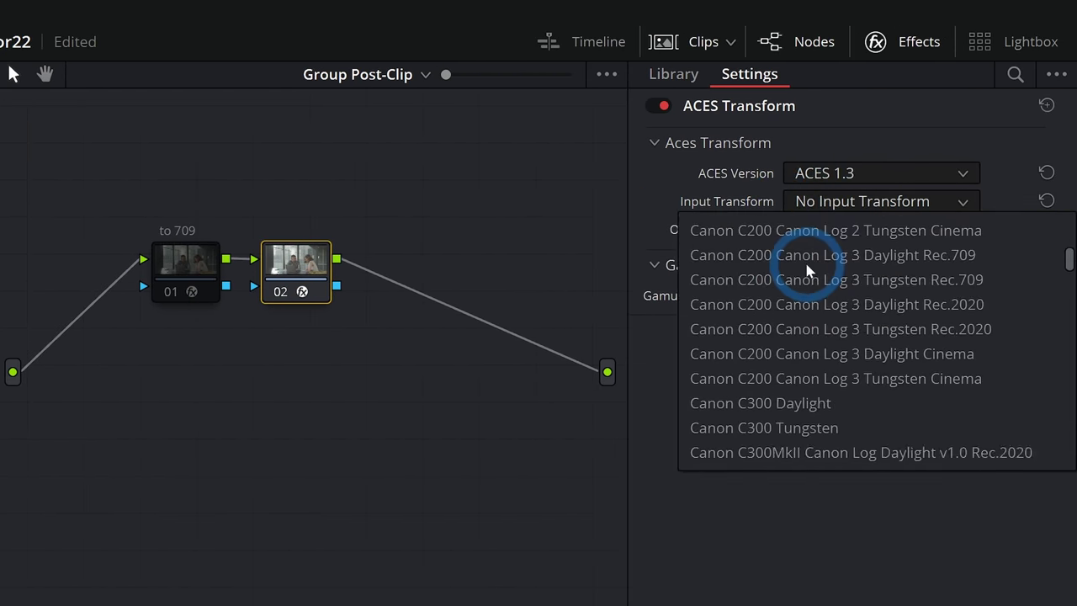
pyautogui.scroll(-10, 807, 279)
pyautogui.click(752, 398)
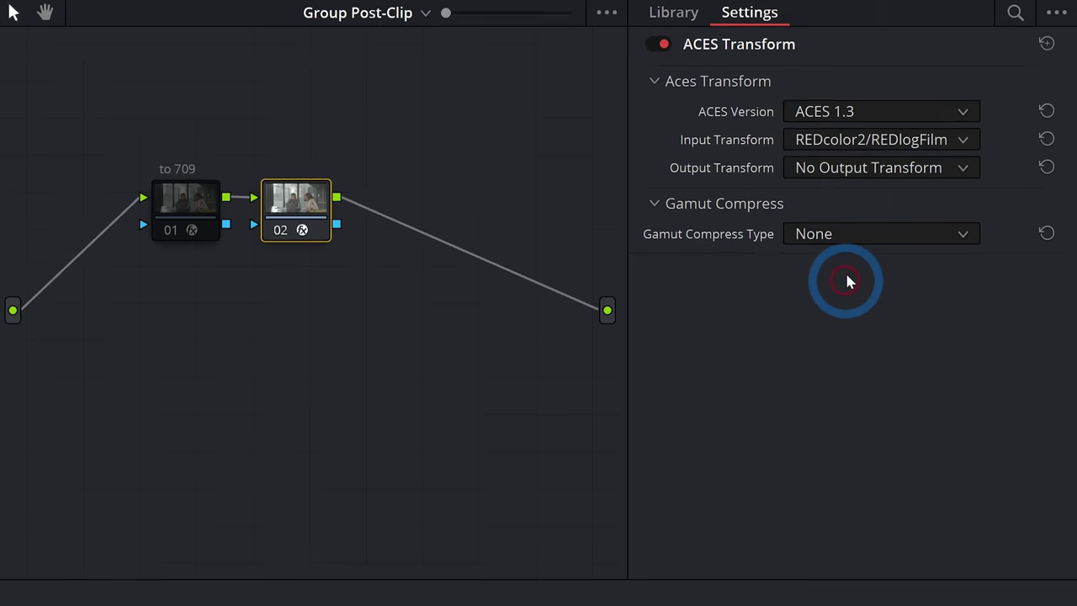
pyautogui.click(859, 232)
pyautogui.scroll(-6, 853, 277)
pyautogui.scroll(3, 869, 305)
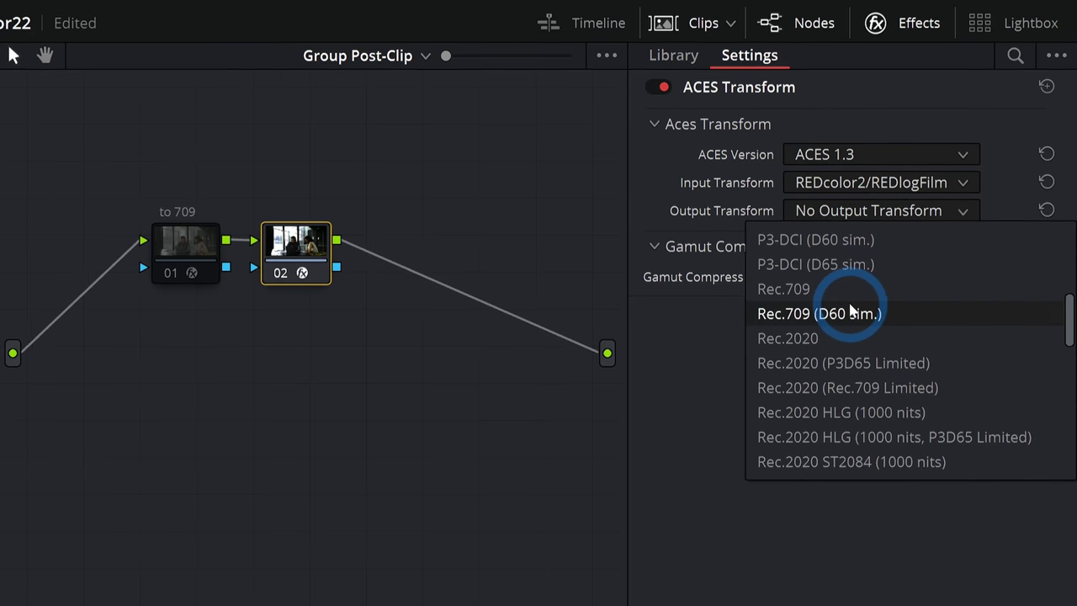
pyautogui.click(850, 308)
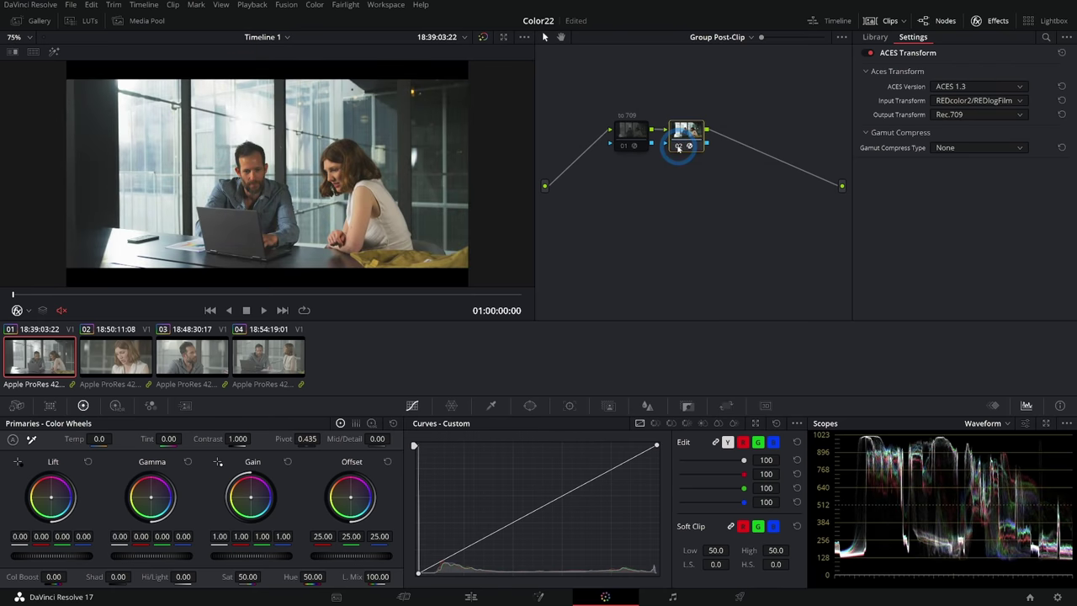
# Compare the ACES Transform look with the "to 709" node's look and delete the ACES Transform node.
pyautogui.click(278, 290)
pyautogui.click(678, 148)
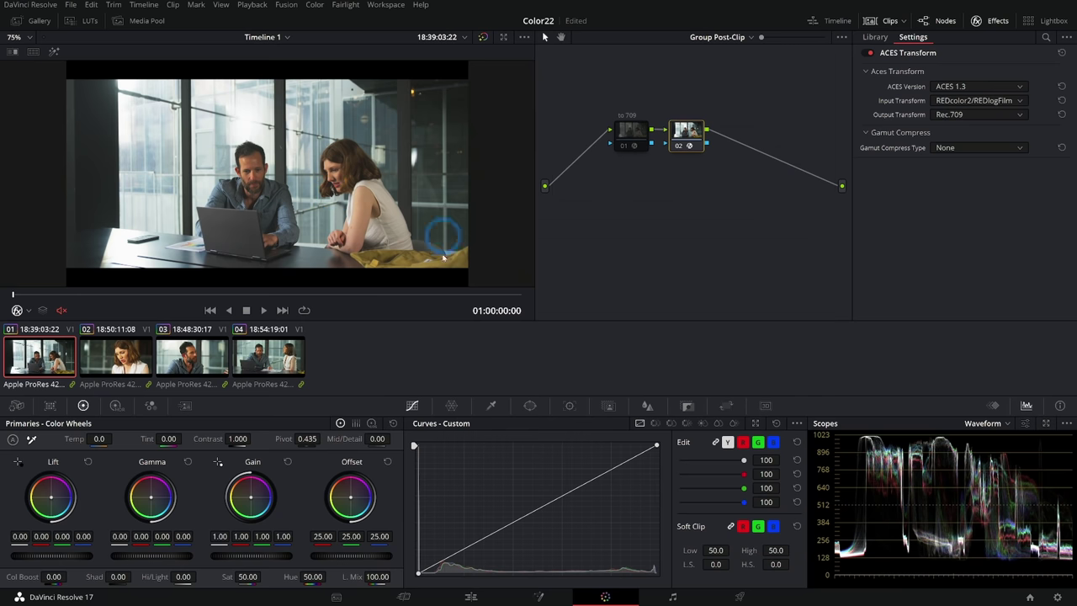
pyautogui.click(679, 146)
pyautogui.click(679, 146)
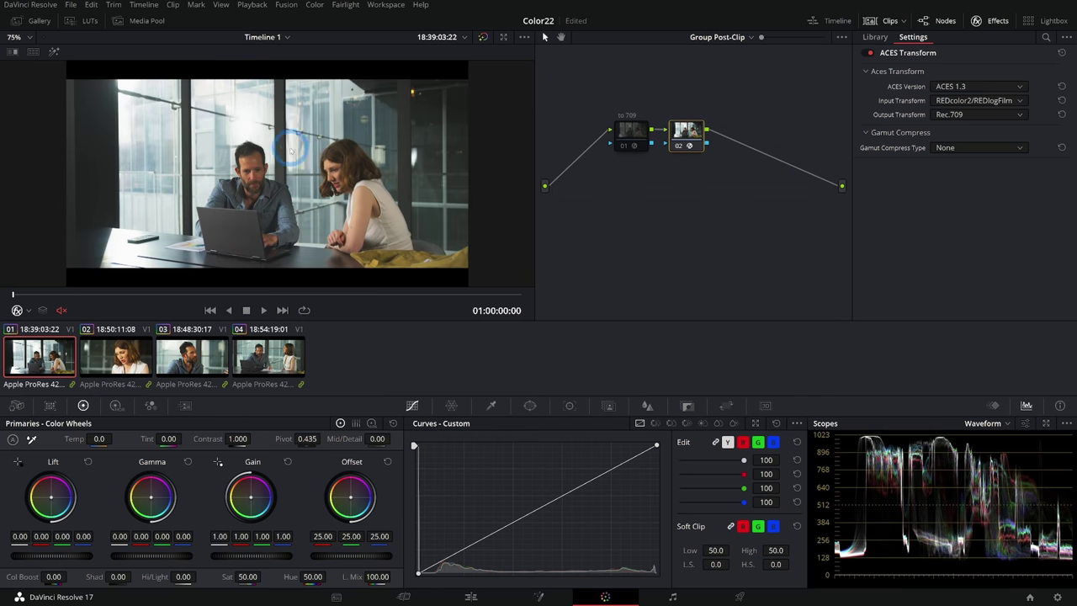
pyautogui.click(682, 145)
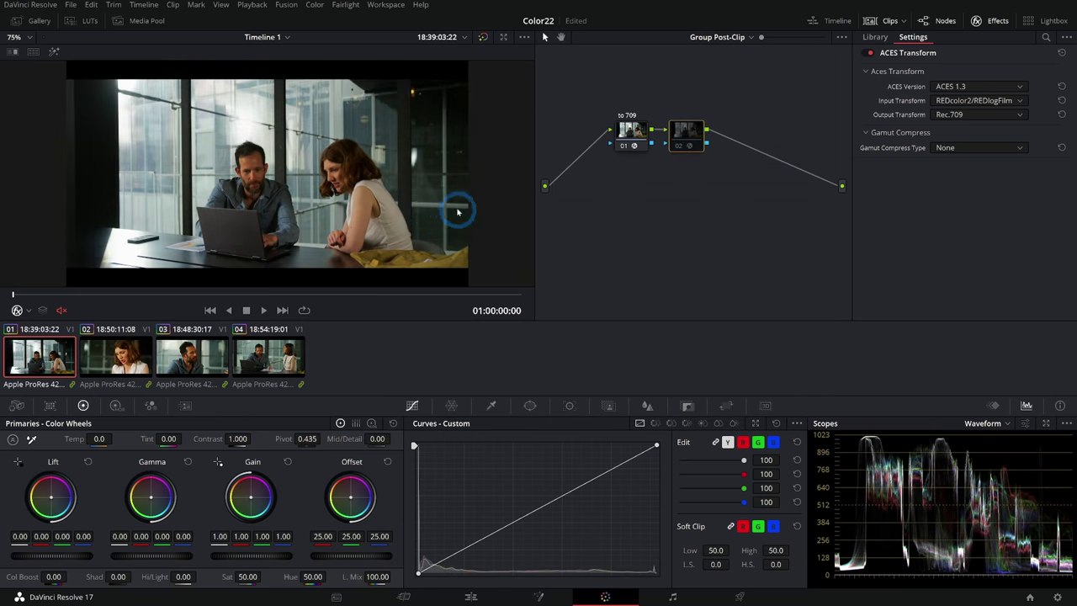
pyautogui.hotkey('ctrl', 'd')
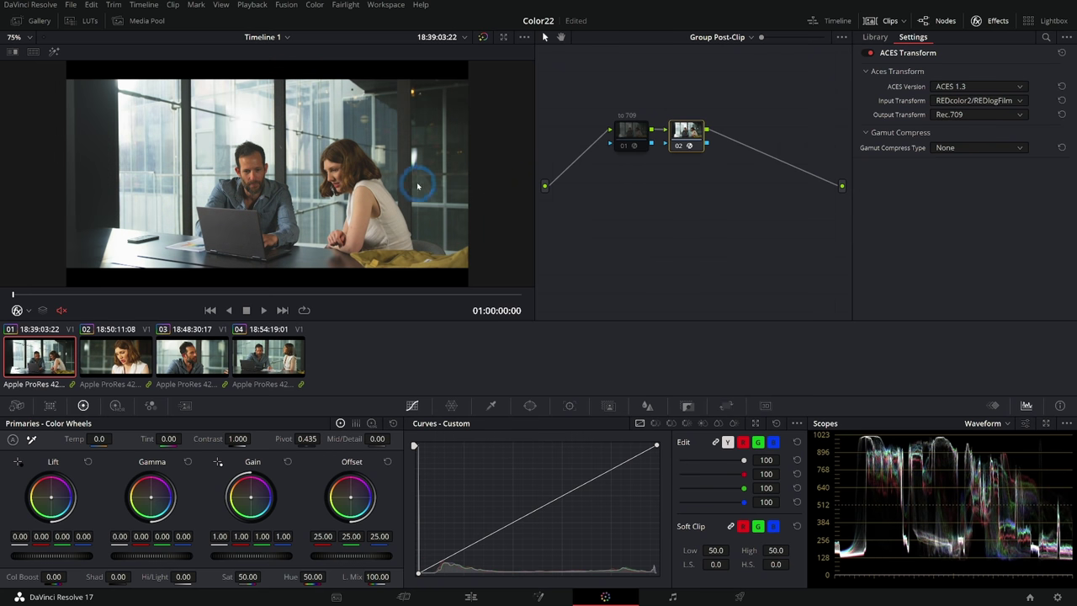
pyautogui.press('Delete')
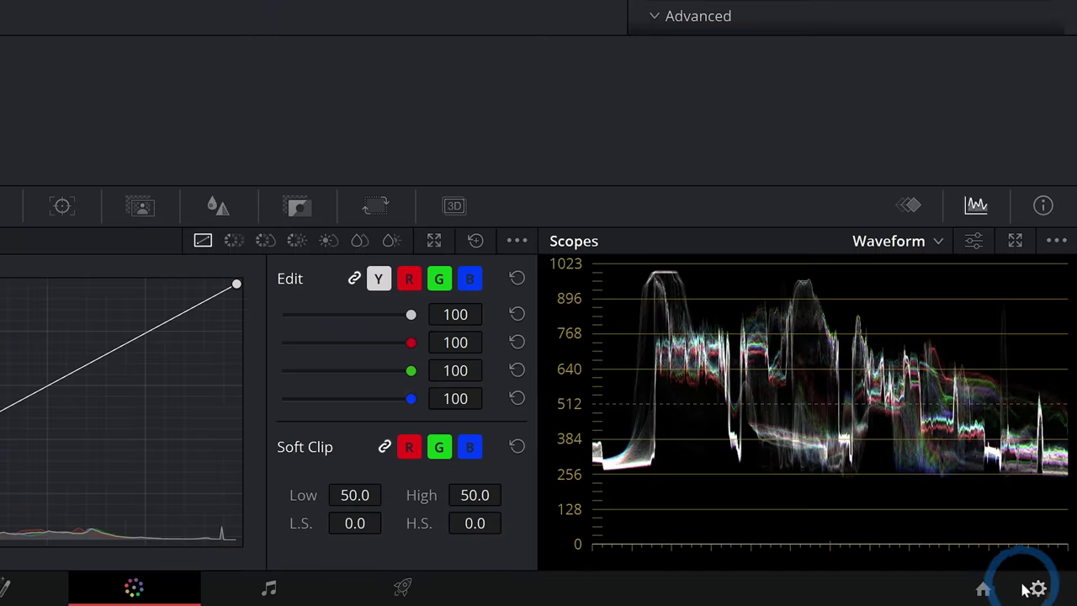
# Set the project's color science to DaVinci YRGB Color Managed and examine its color processing options.
pyautogui.click(1055, 596)
pyautogui.click(528, 307)
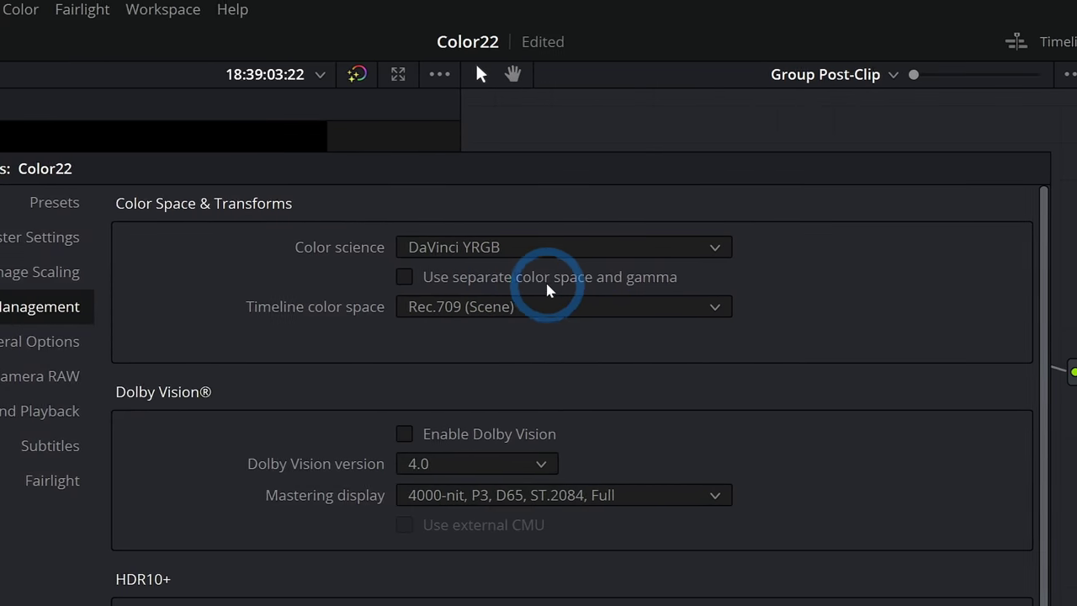
pyautogui.click(719, 247)
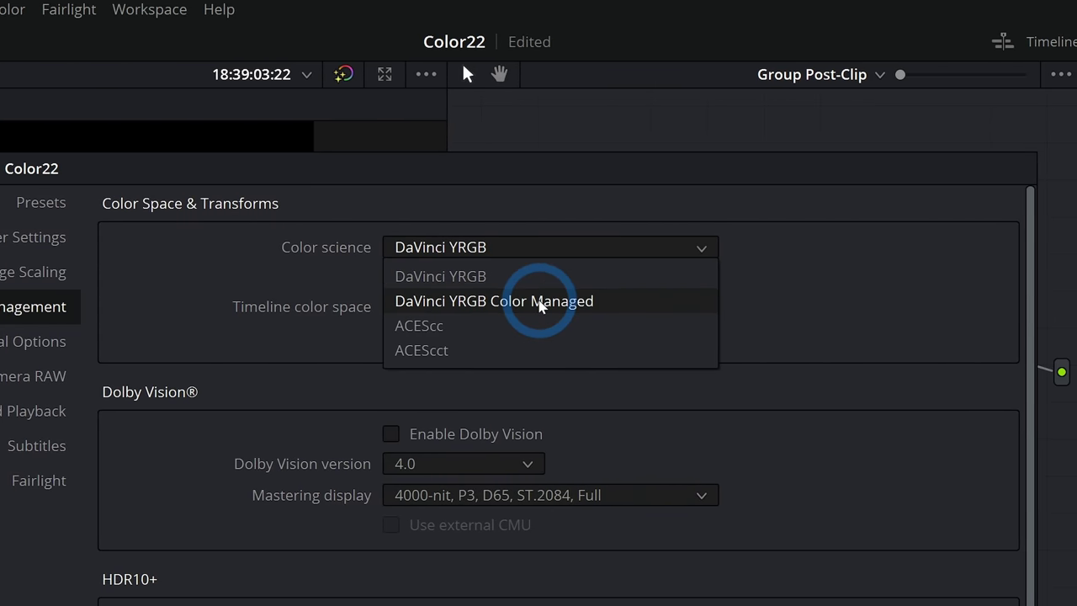
pyautogui.click(548, 300)
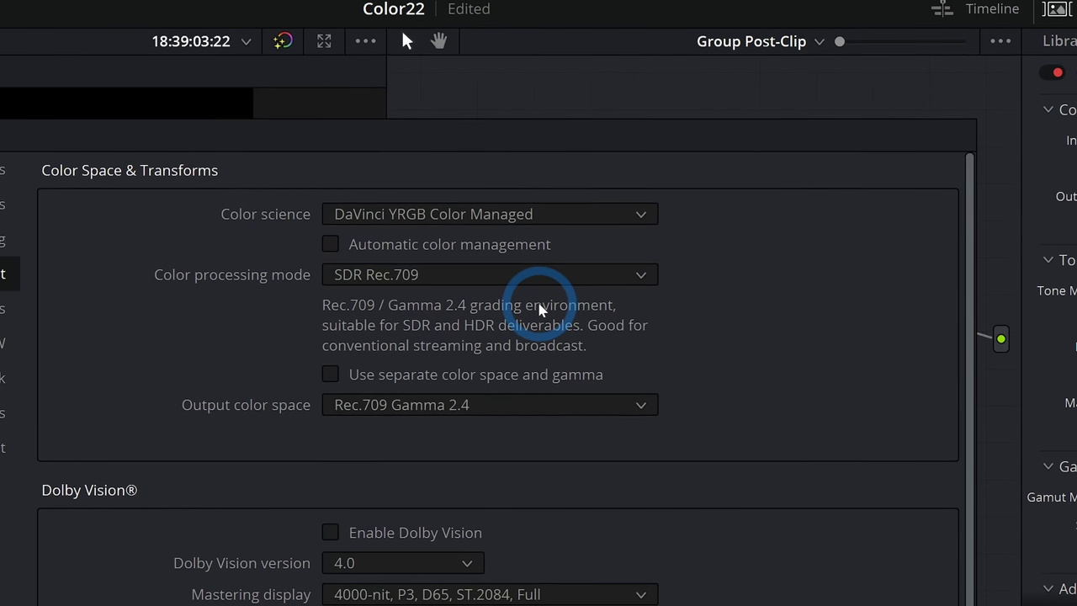
pyautogui.click(492, 283)
pyautogui.click(492, 283)
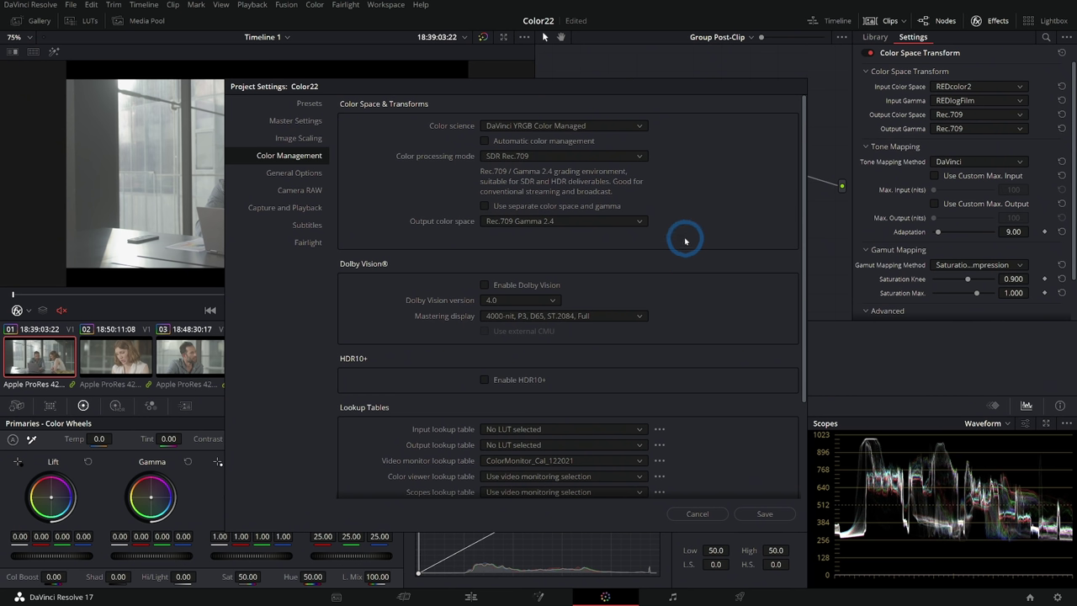
pyautogui.moveTo(687, 89); pyautogui.dragTo(691, 236)
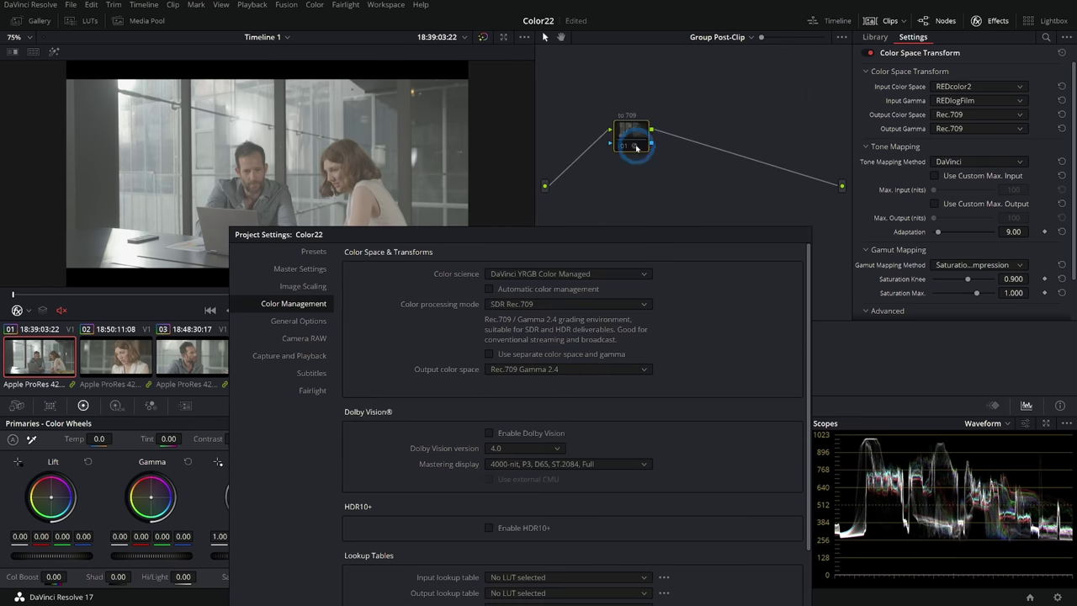
# Return the color science to DaVinci YRGB and close the project settings without saving.
pyautogui.click(575, 274)
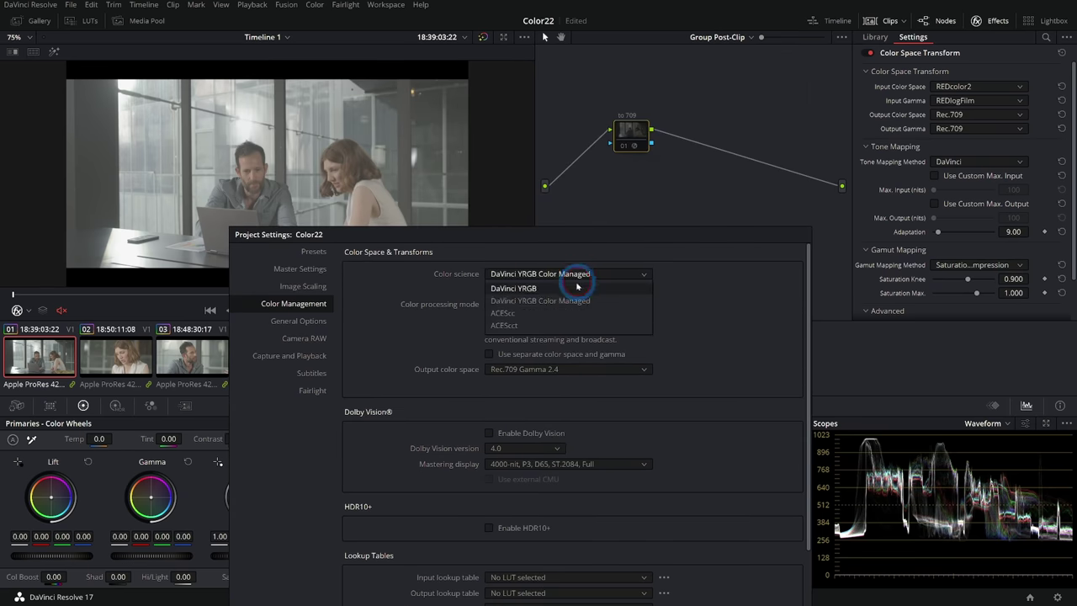
pyautogui.click(521, 289)
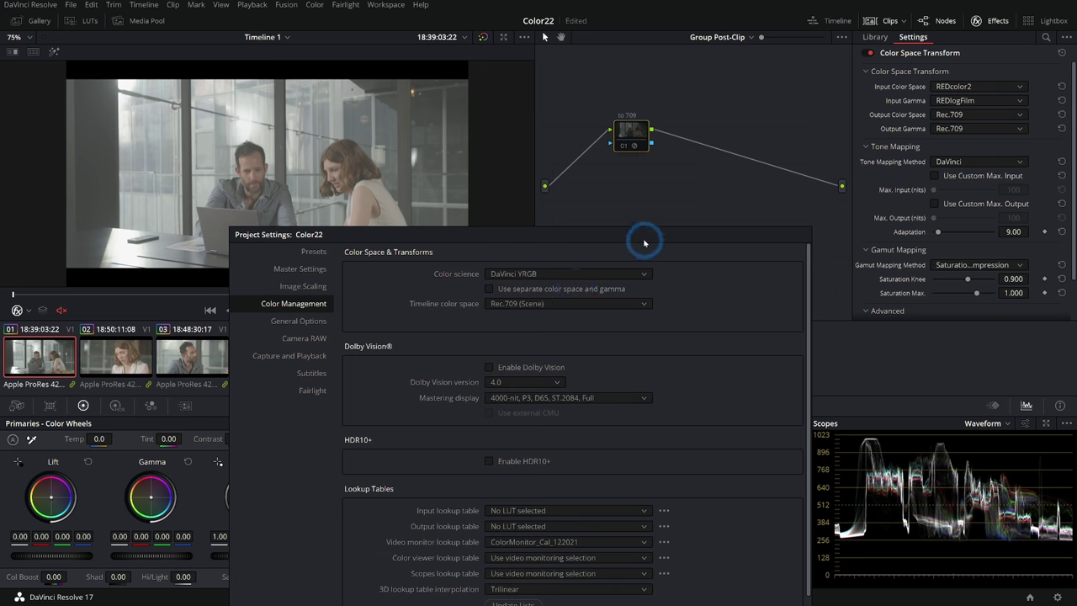
pyautogui.click(703, 498)
# Compare the first clip with the "to 709" node bypassed and enabled, leaving the node enabled.
pyautogui.click(632, 150)
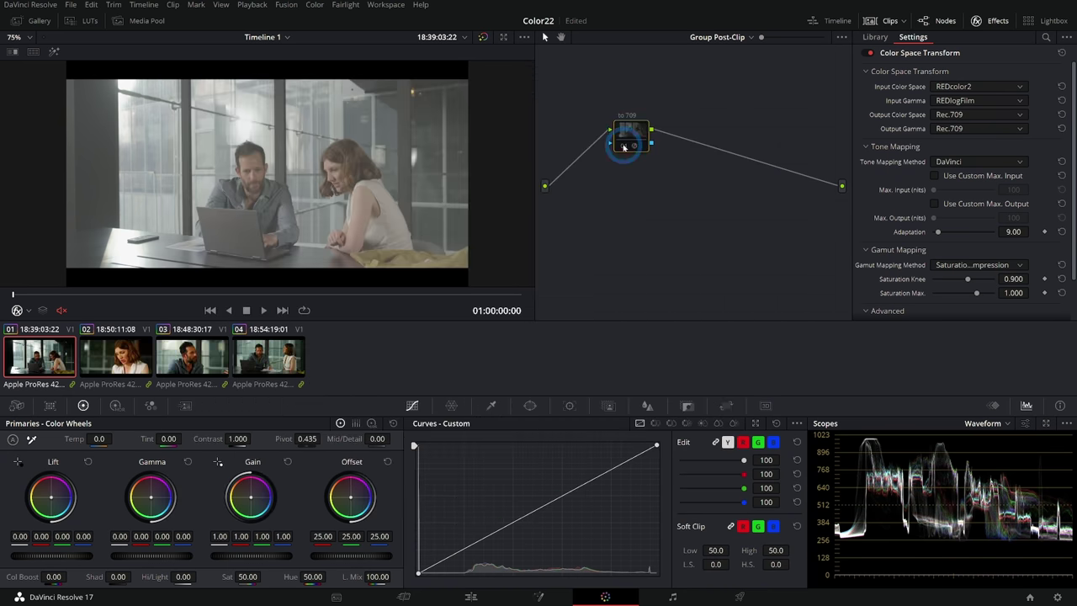
pyautogui.moveTo(633, 141); pyautogui.dragTo(658, 147)
pyautogui.click(699, 188)
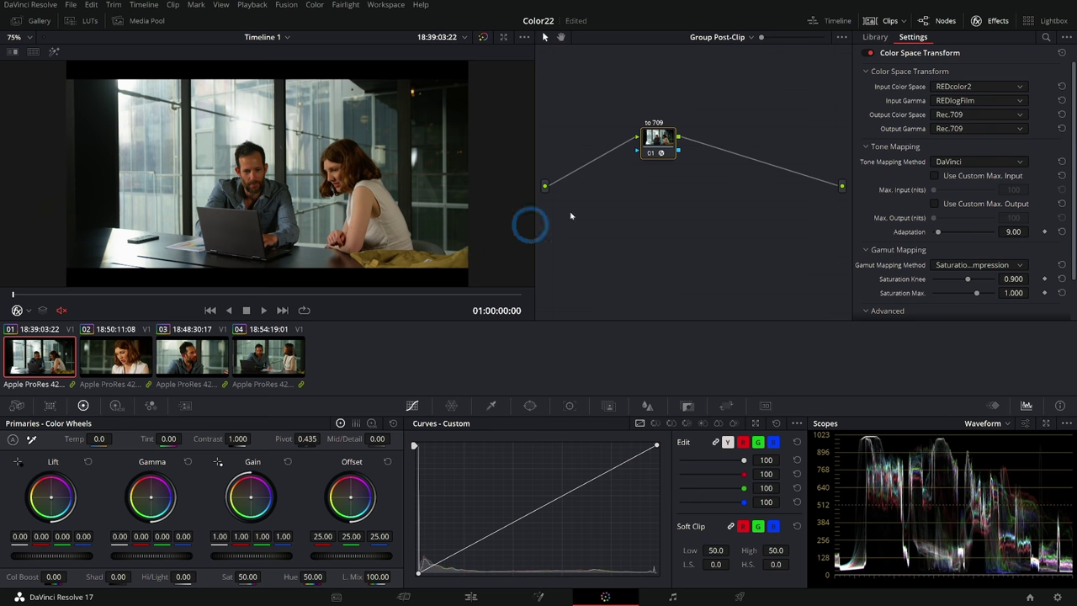
pyautogui.click(650, 152)
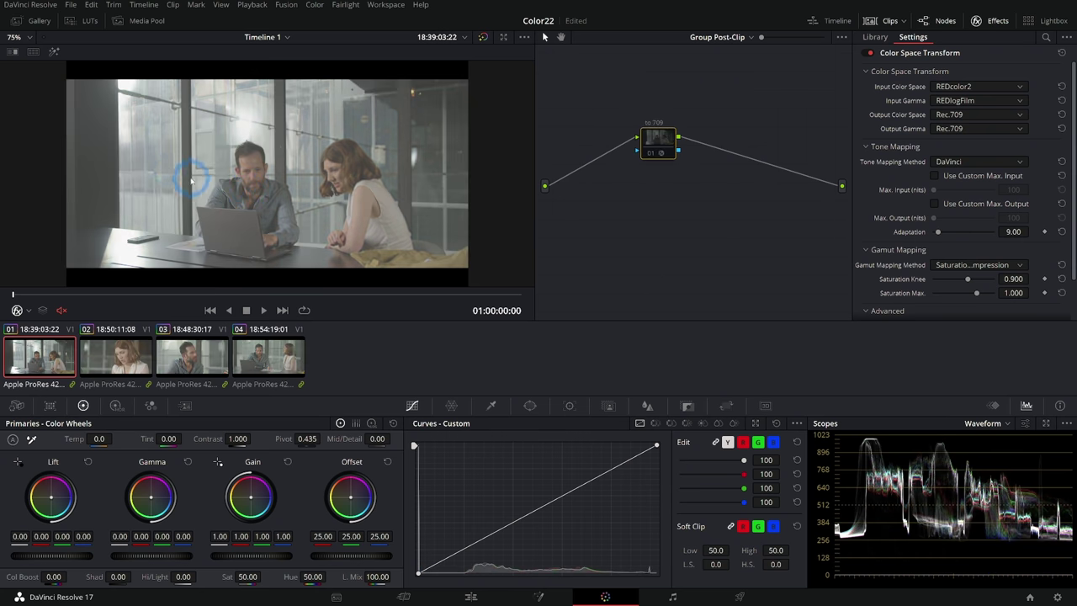
pyautogui.hotkey('ctrl', 'd')
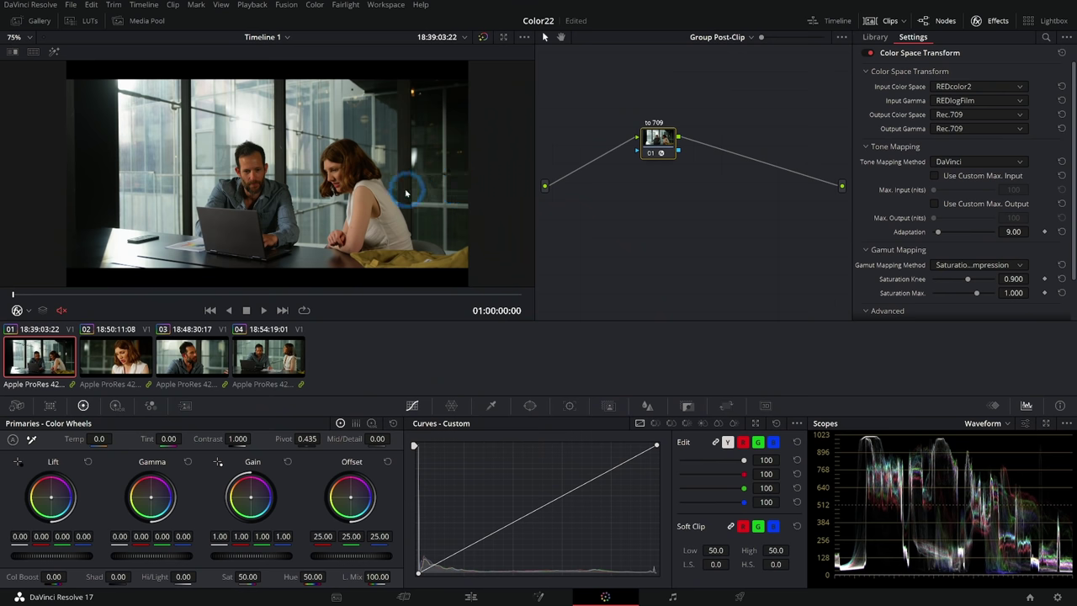
pyautogui.hotkey('ctrl', 'd')
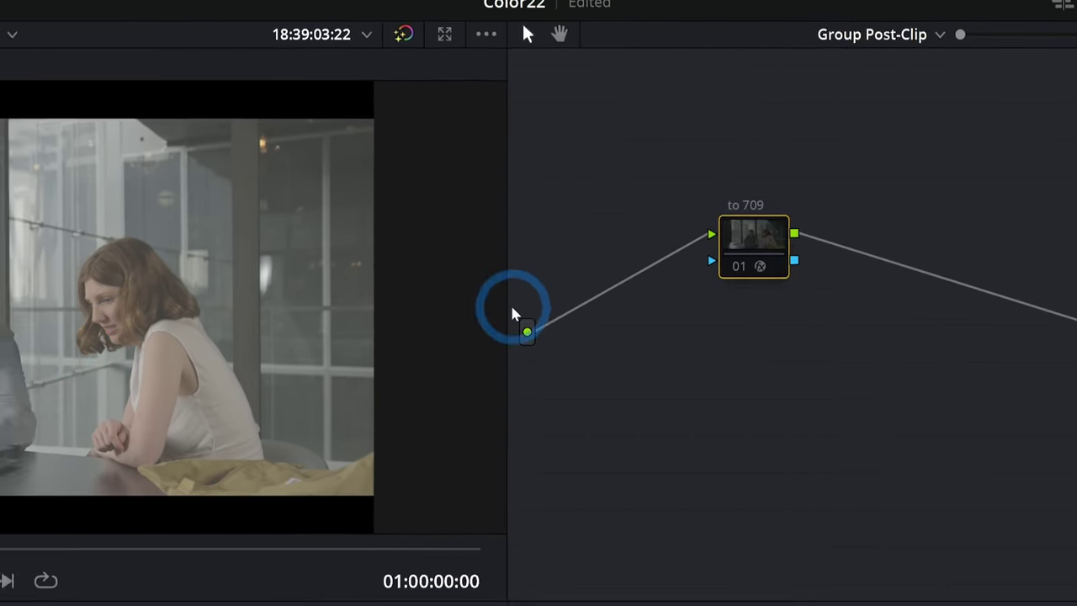
pyautogui.hotkey('ctrl', 'd')
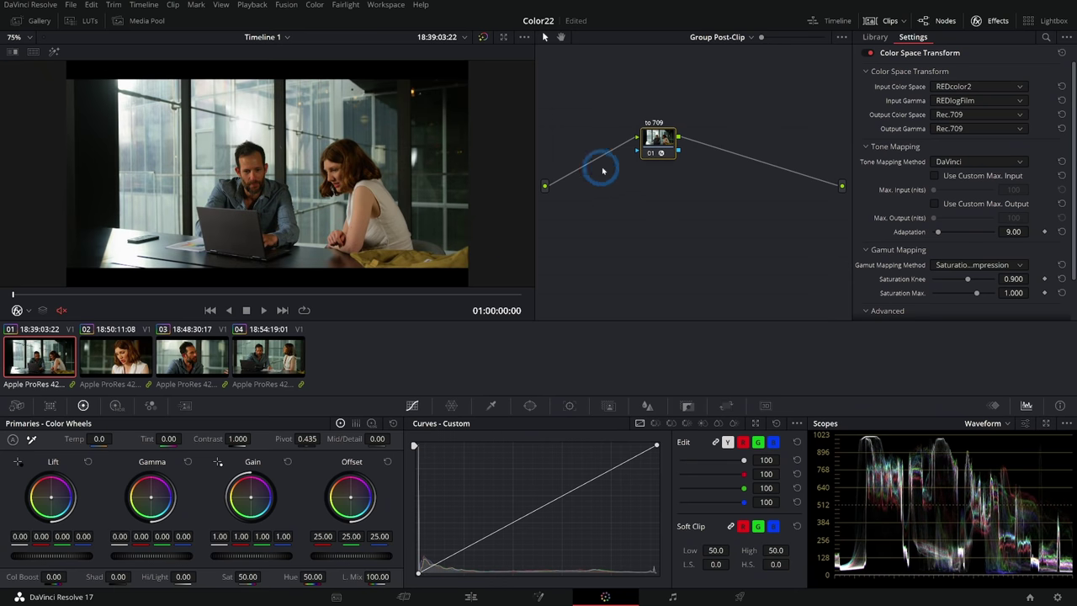
pyautogui.moveTo(656, 145); pyautogui.dragTo(682, 143)
# Set the project's timeline color space to REDcolor2/REDlogFilm and save the project settings.
pyautogui.click(750, 37)
pyautogui.click(750, 38)
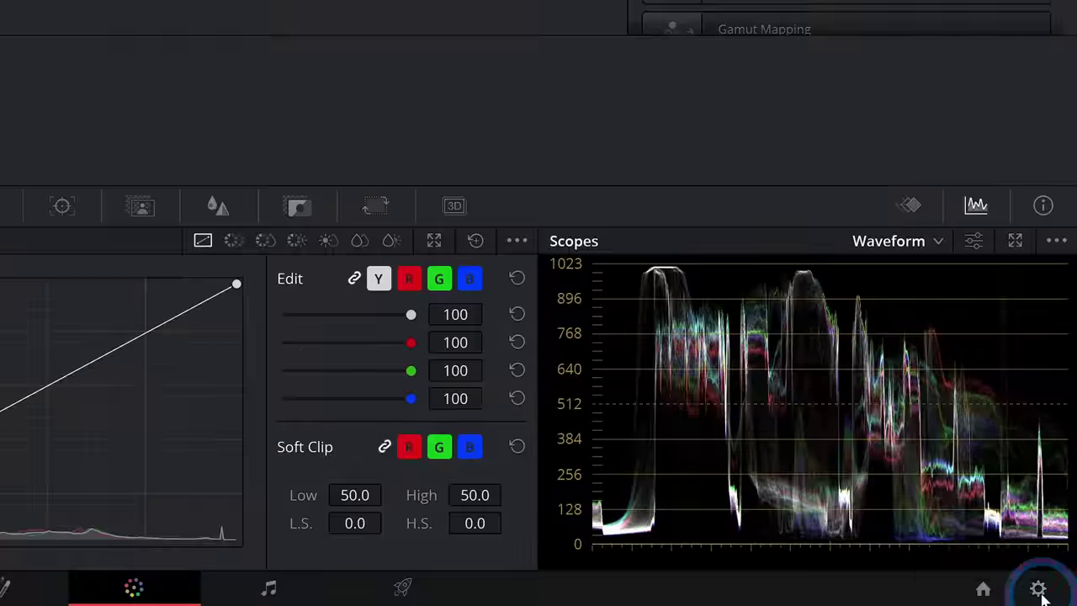
pyautogui.click(1057, 597)
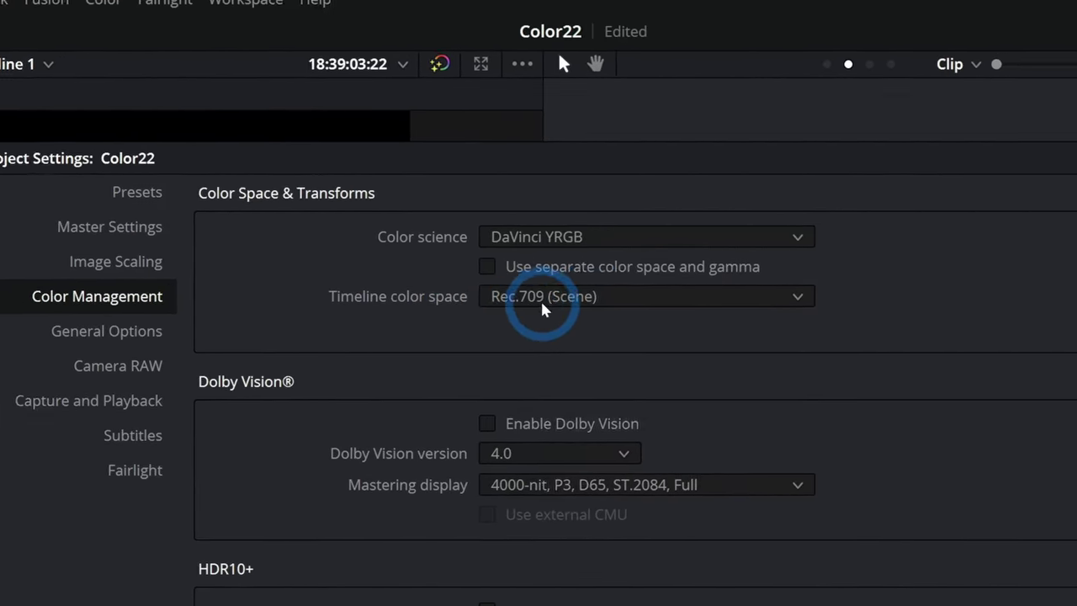
pyautogui.click(537, 301)
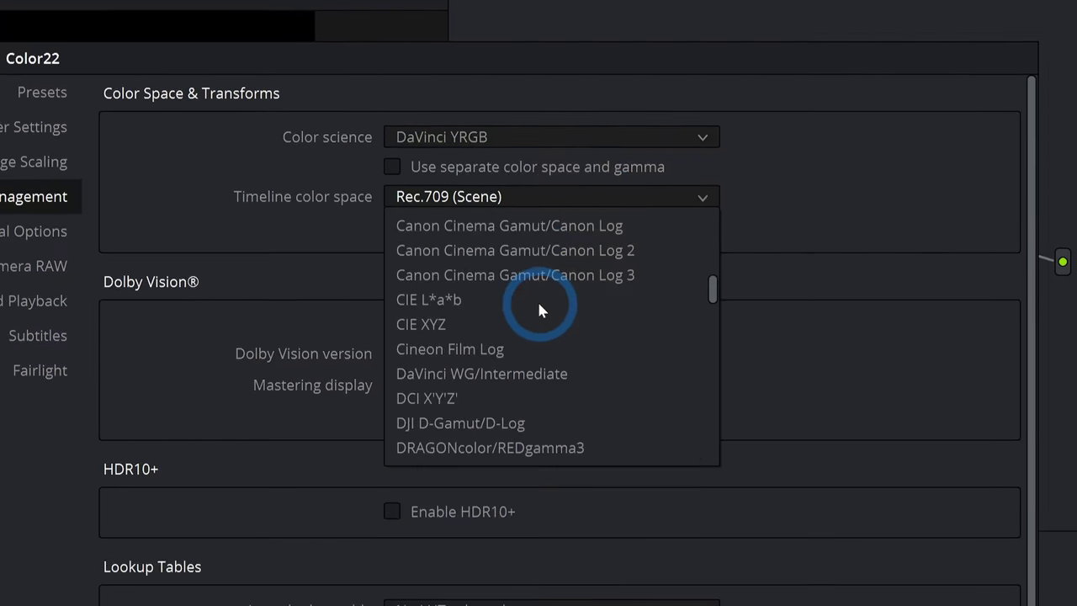
pyautogui.scroll(-10, 540, 310)
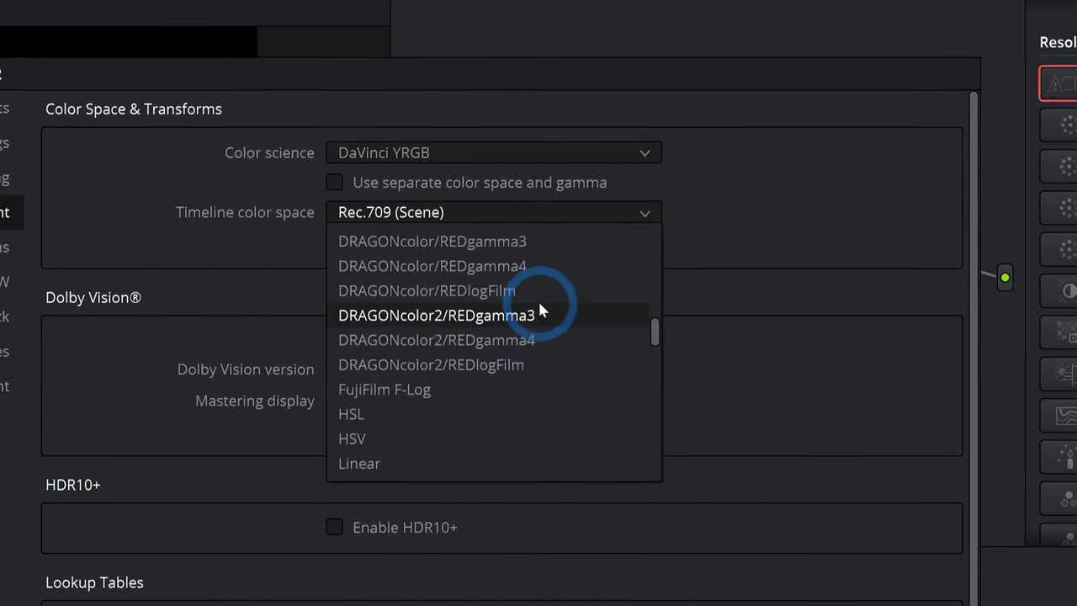
pyautogui.click(552, 321)
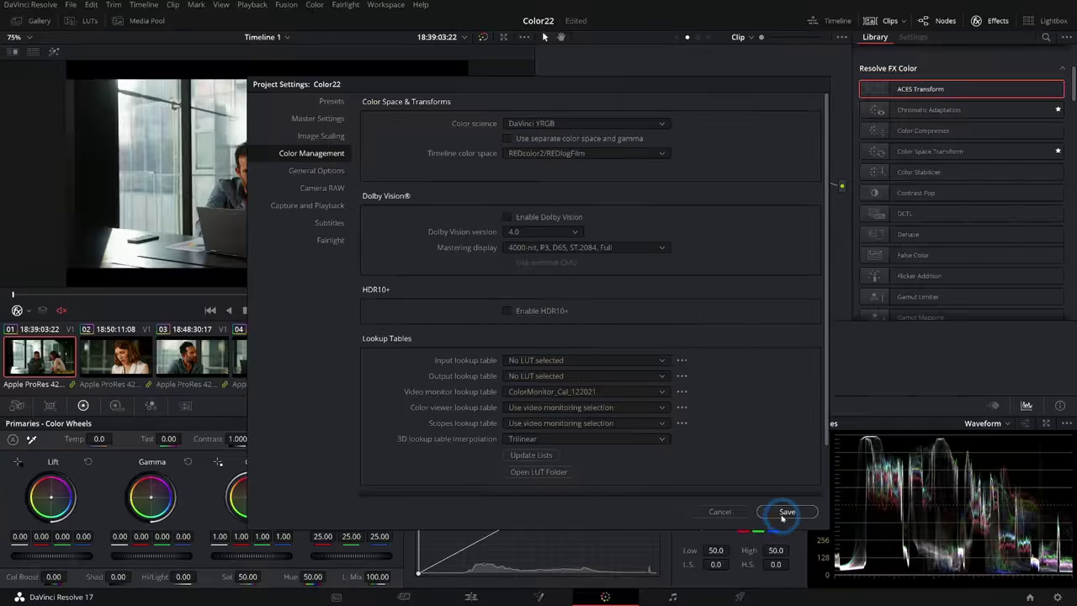
pyautogui.click(779, 512)
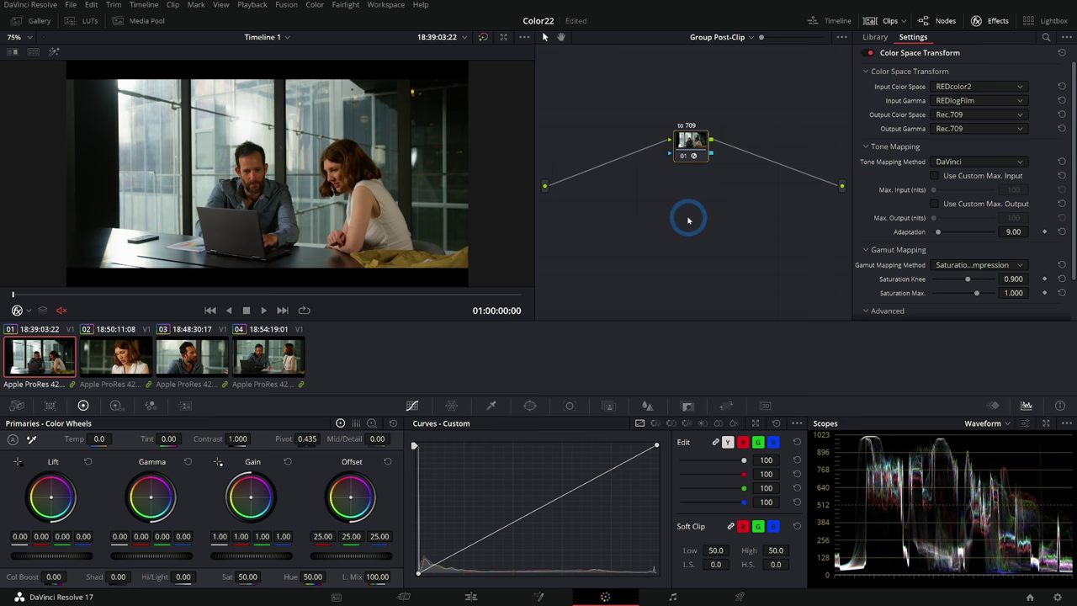
# Compare the first clip with the "to 709" node bypassed and enabled, and review the conversion on the other clips.
pyautogui.click(684, 157)
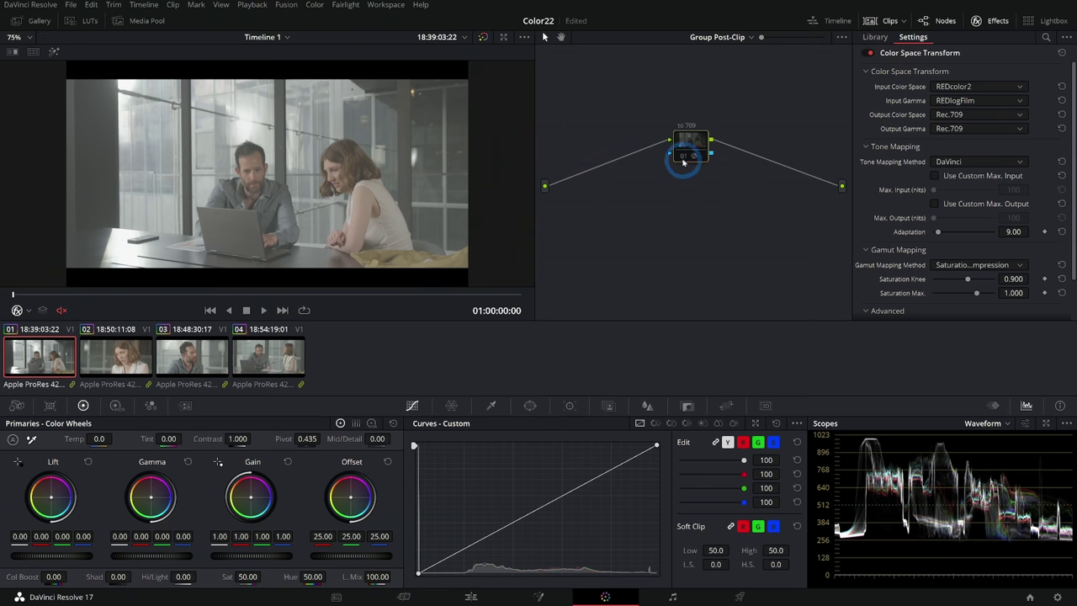
pyautogui.click(684, 157)
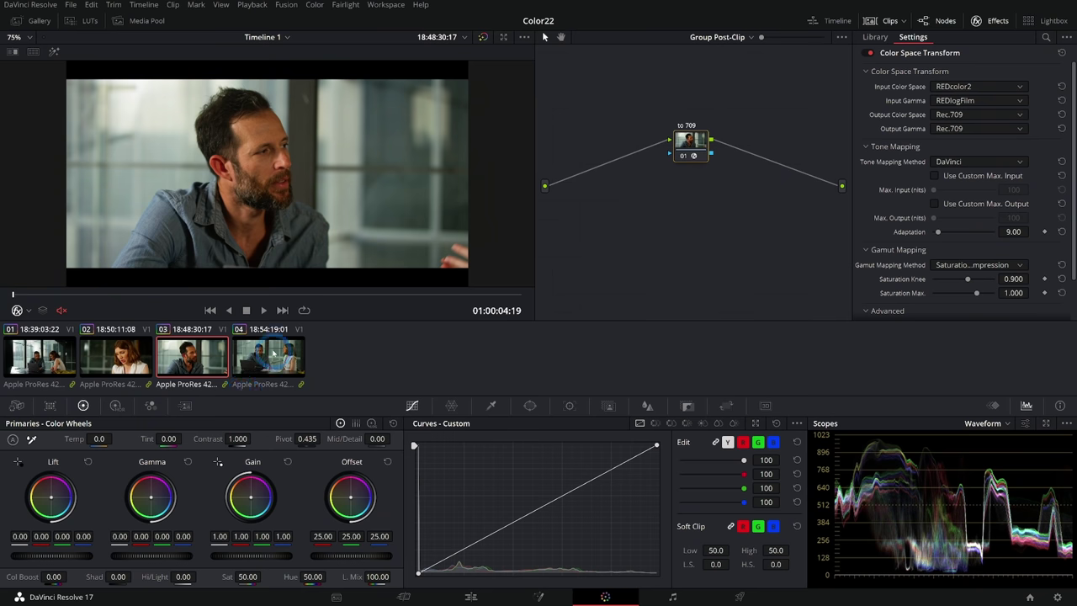
pyautogui.click(271, 354)
pyautogui.click(189, 358)
pyautogui.click(118, 357)
pyautogui.click(51, 353)
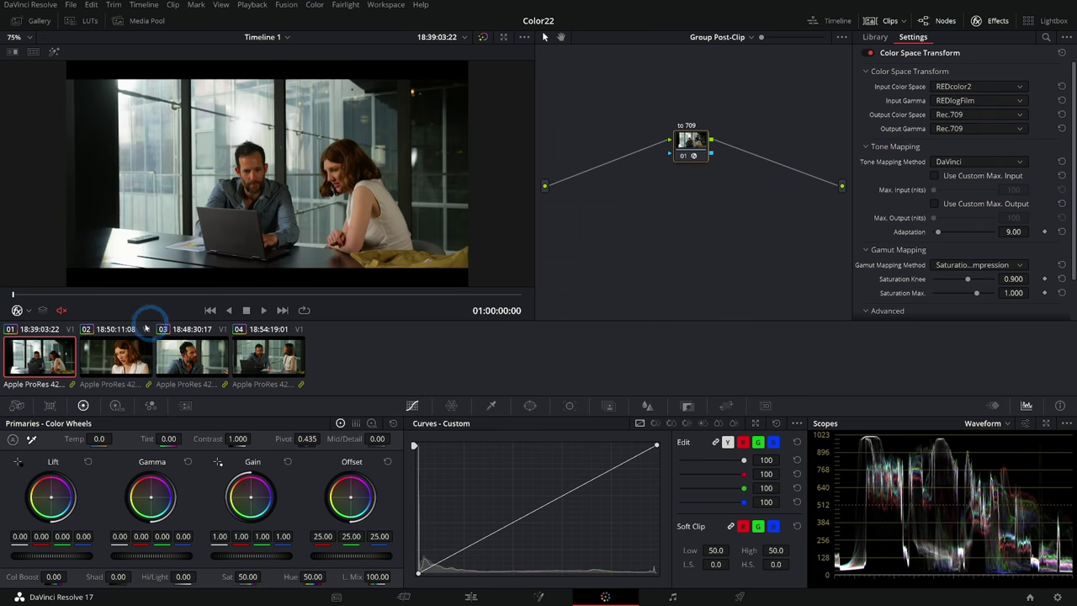
# Flip back and forth between the four converted clips to compare their exposure and color, ending on the first clip.
pyautogui.click(301, 350)
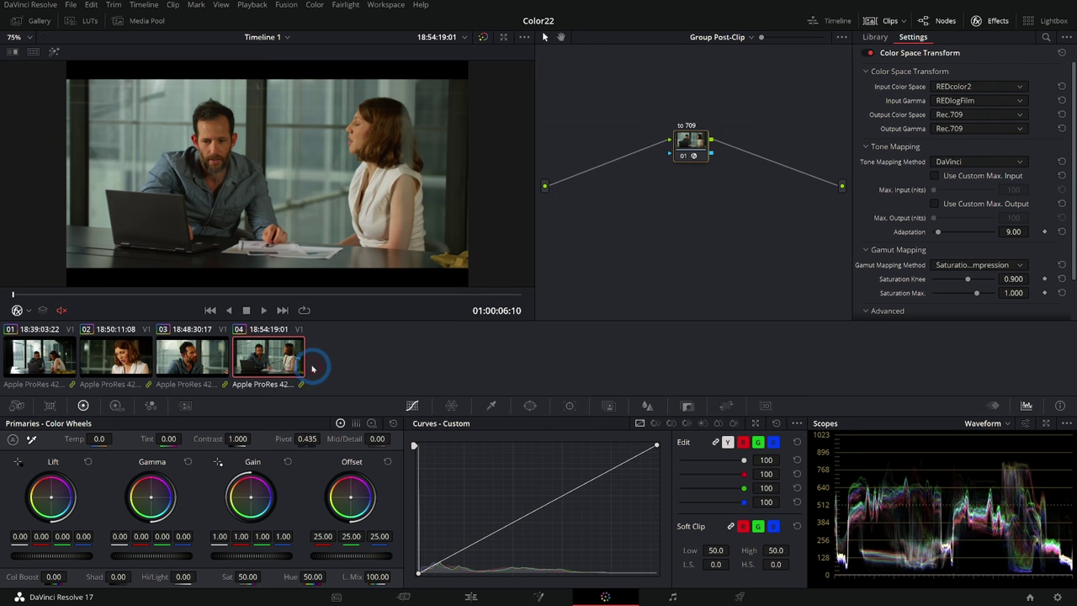
pyautogui.click(35, 362)
pyautogui.click(114, 366)
pyautogui.click(206, 355)
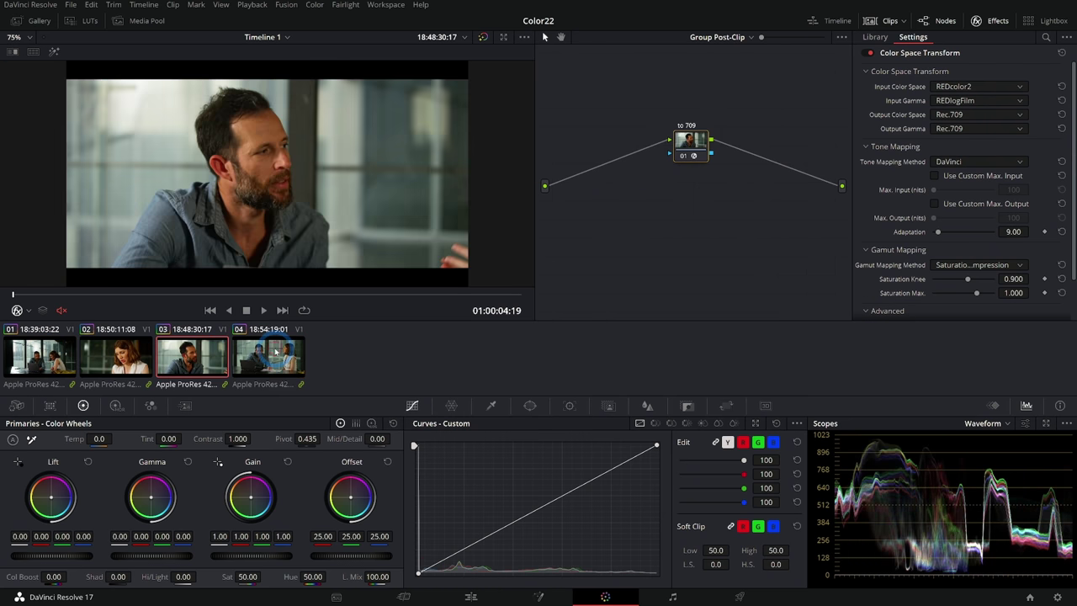
pyautogui.click(266, 355)
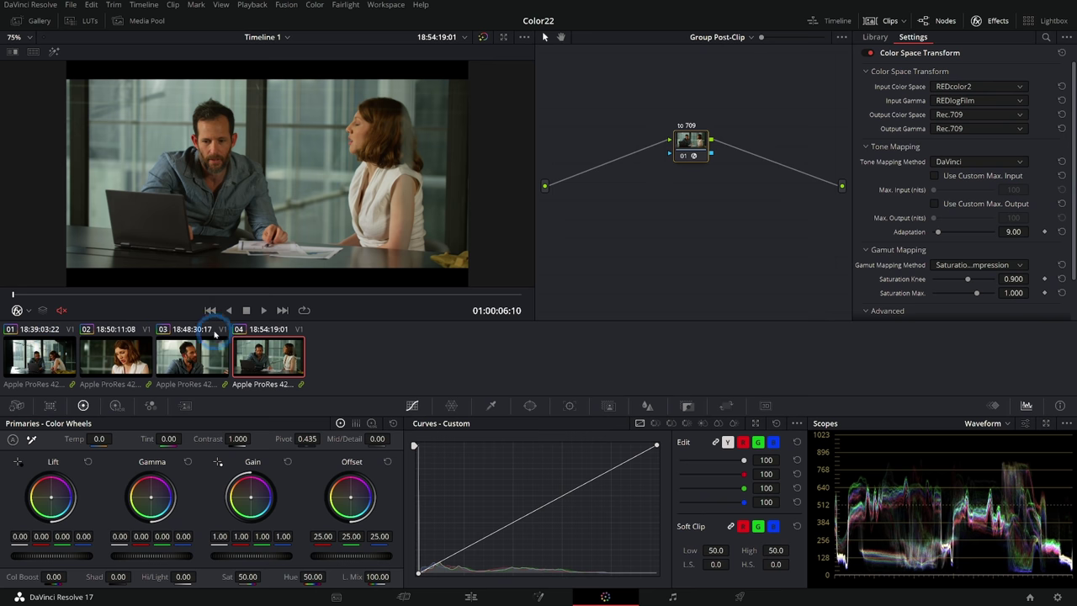
pyautogui.click(46, 357)
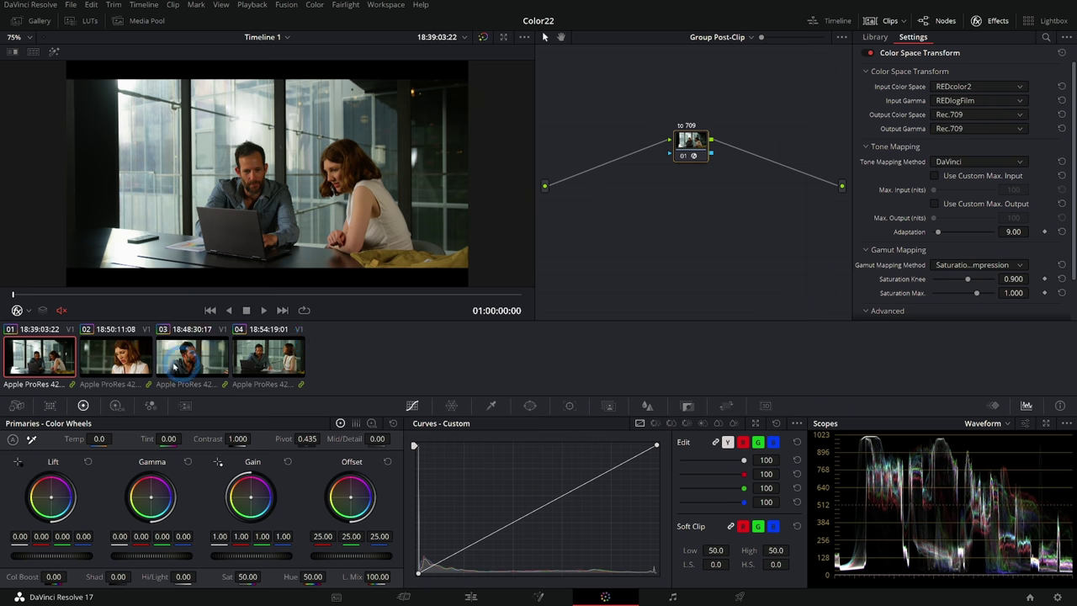
pyautogui.click(115, 360)
pyautogui.click(187, 367)
pyautogui.click(276, 362)
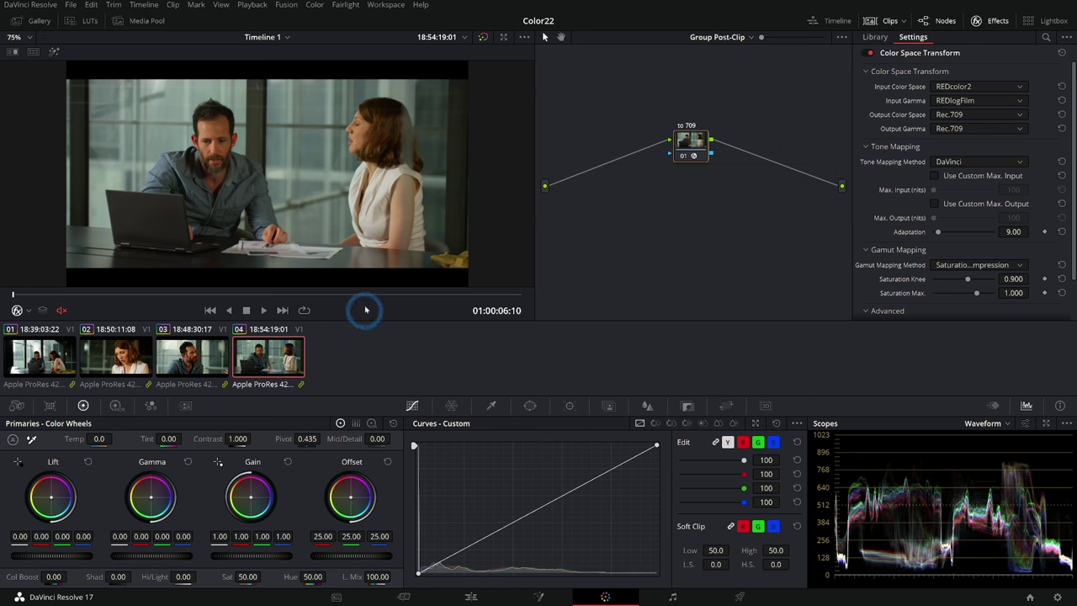
pyautogui.click(190, 357)
pyautogui.click(133, 356)
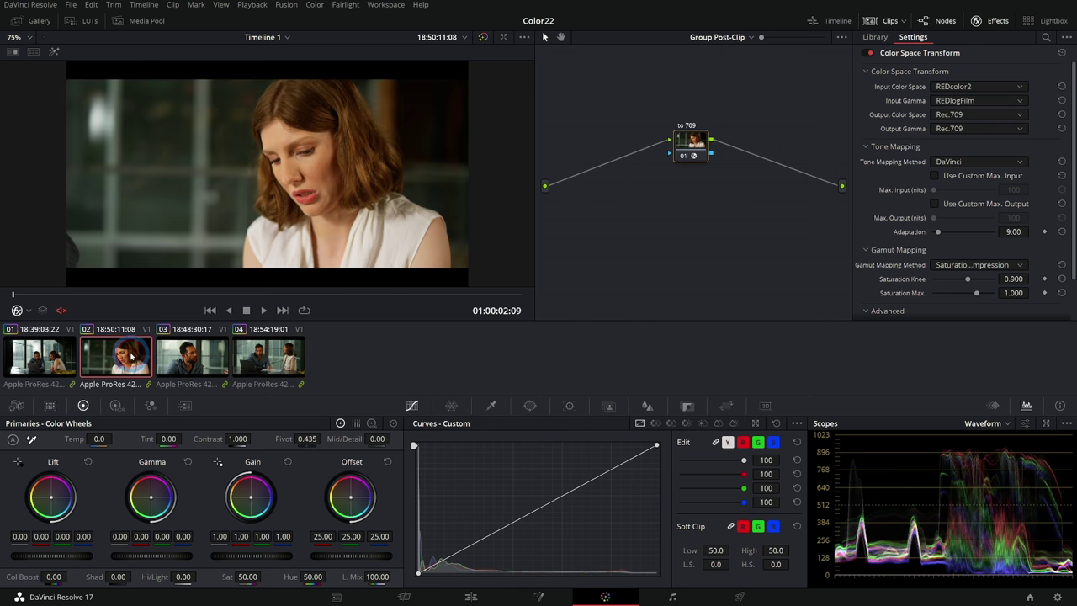
pyautogui.click(267, 349)
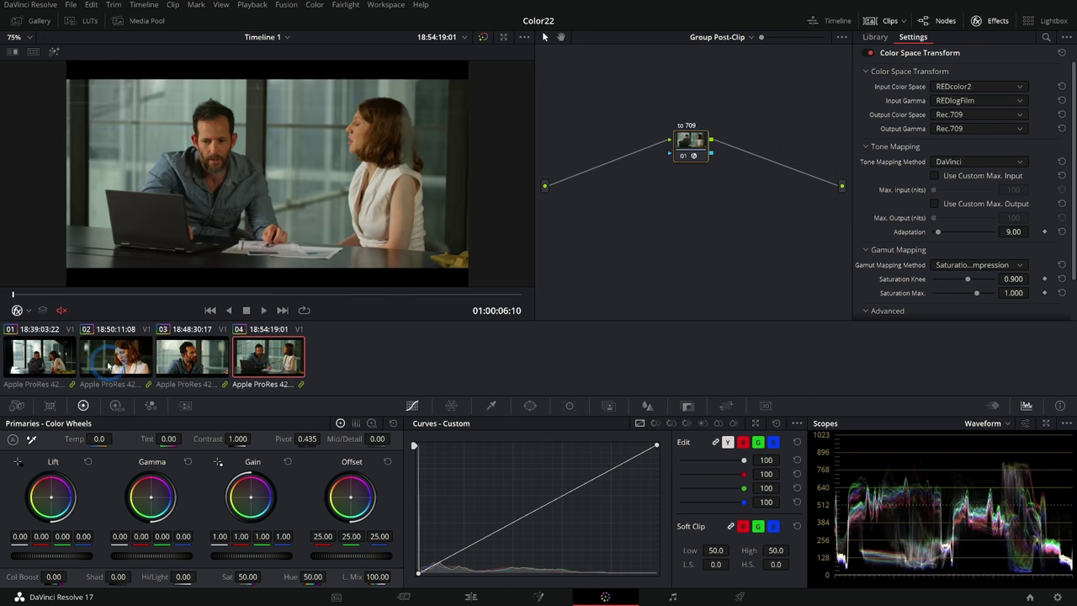
pyautogui.click(51, 362)
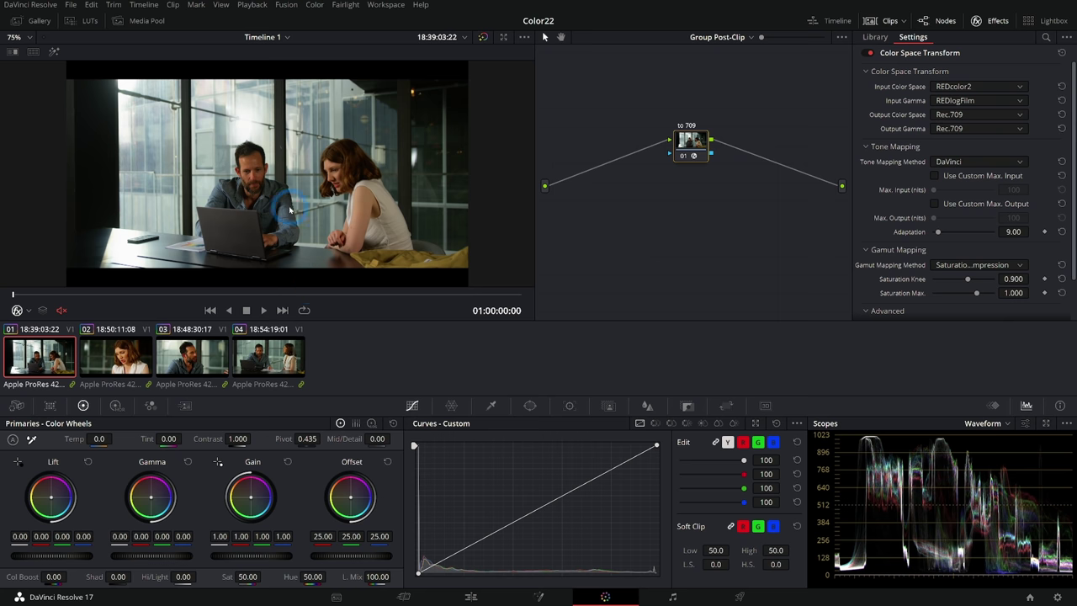
# Bypass the color grades and review the clips in their original log look.
pyautogui.click(483, 37)
pyautogui.click(101, 352)
pyautogui.click(202, 357)
pyautogui.click(265, 357)
pyautogui.click(124, 355)
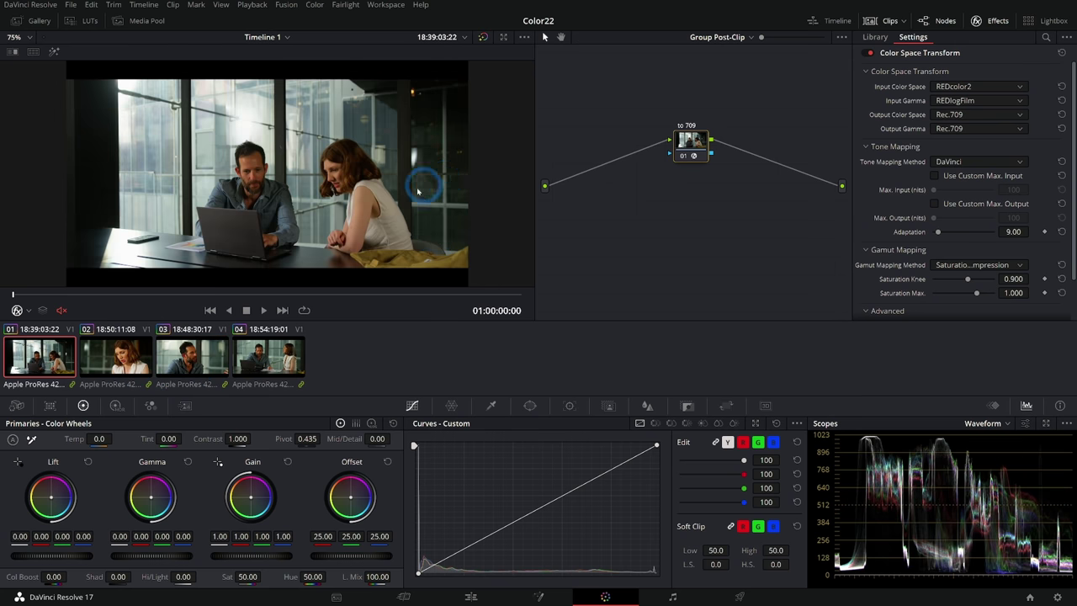
# Build the first clip's clip-level node tree with serial nodes labeled Exposure, Casts, Sat and Contrast.
pyautogui.click(714, 36)
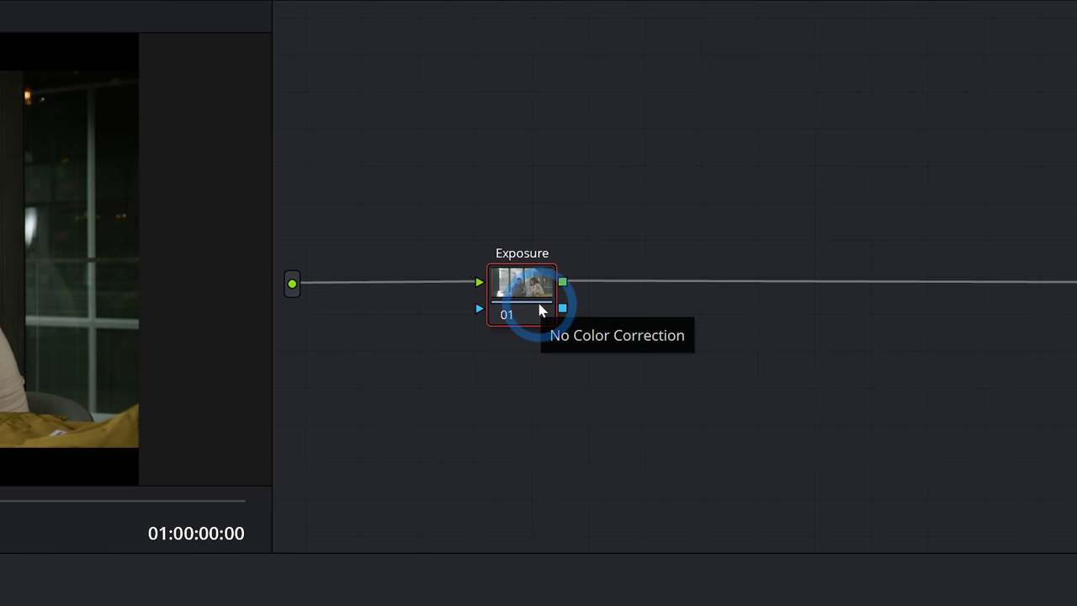
pyautogui.hotkey('alt', 's')
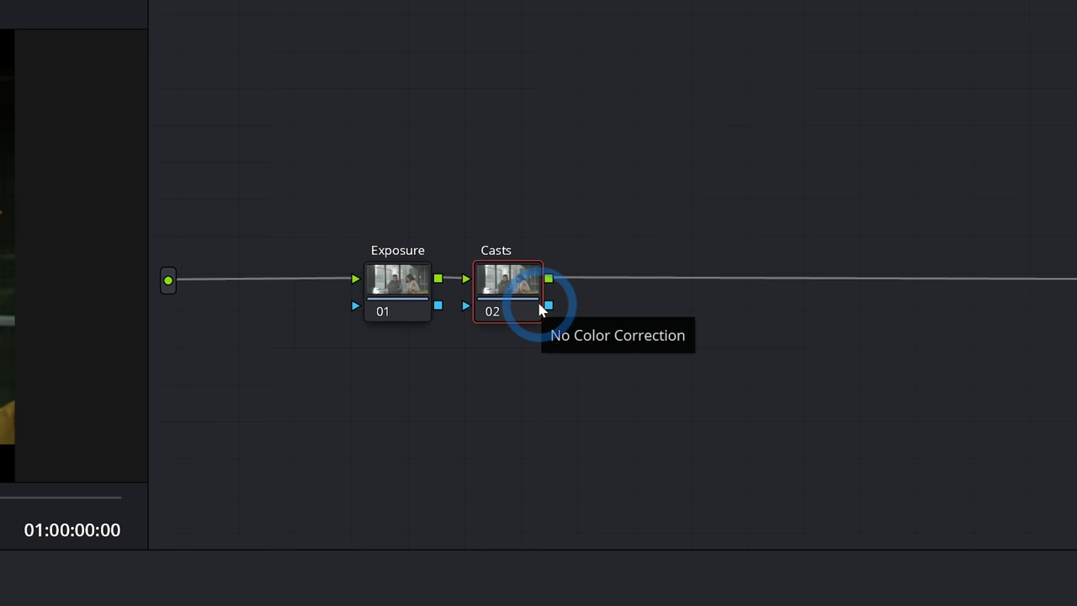
pyautogui.hotkey('alt', 's')
pyautogui.write('Sat')
pyautogui.press('Return')
pyautogui.hotkey('alt', 's')
pyautogui.rightClick(614, 276)
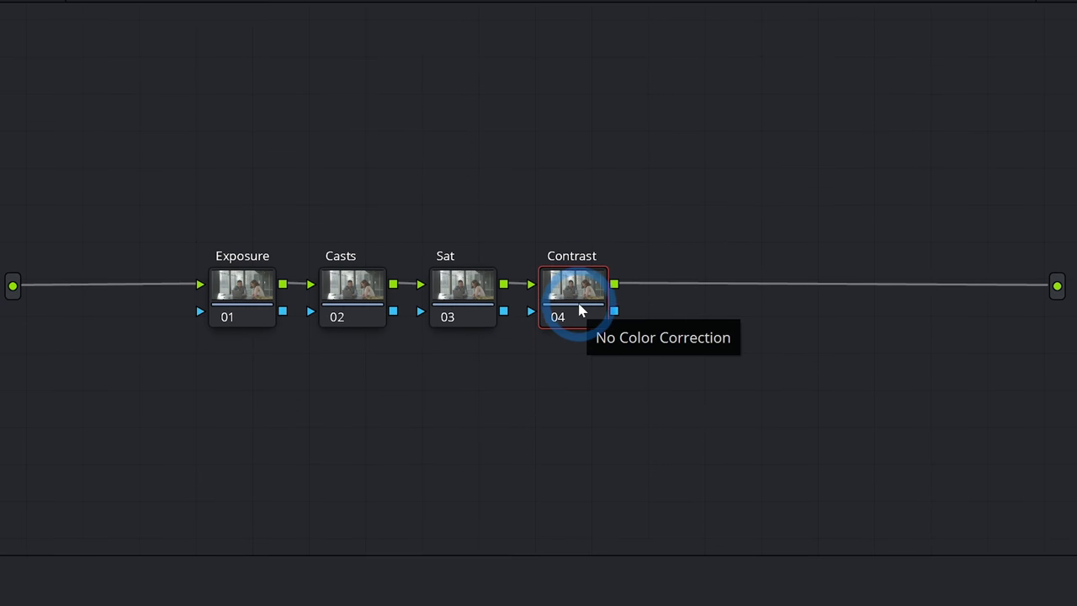
# Add a fifth serial node after Contrast and give it a circular power window.
pyautogui.hotkey('alt', 's')
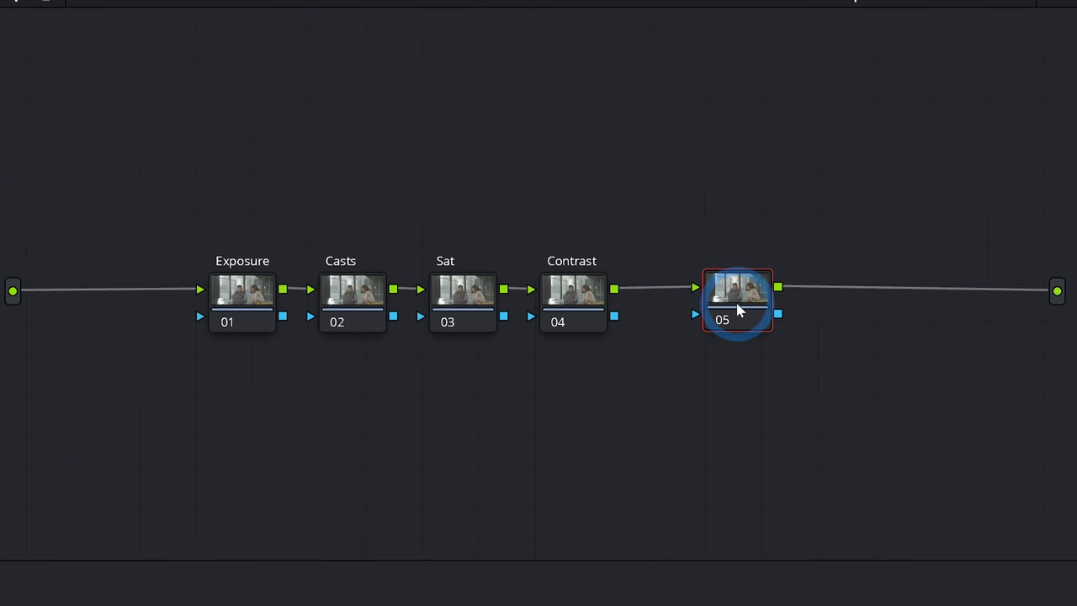
pyautogui.rightClick(735, 299)
pyautogui.click(721, 377)
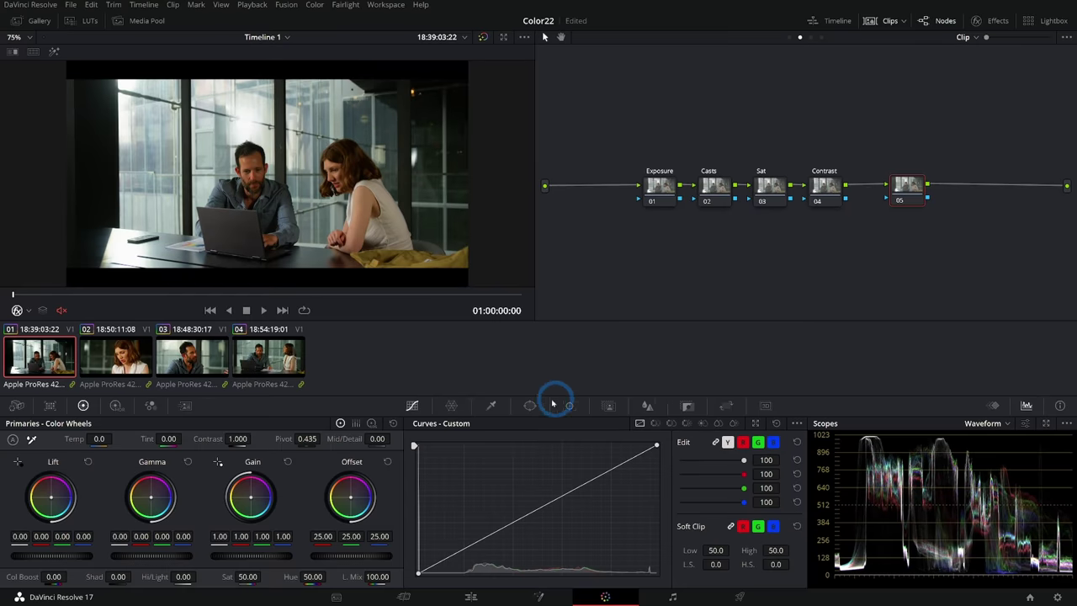
pyautogui.click(530, 405)
pyautogui.click(428, 494)
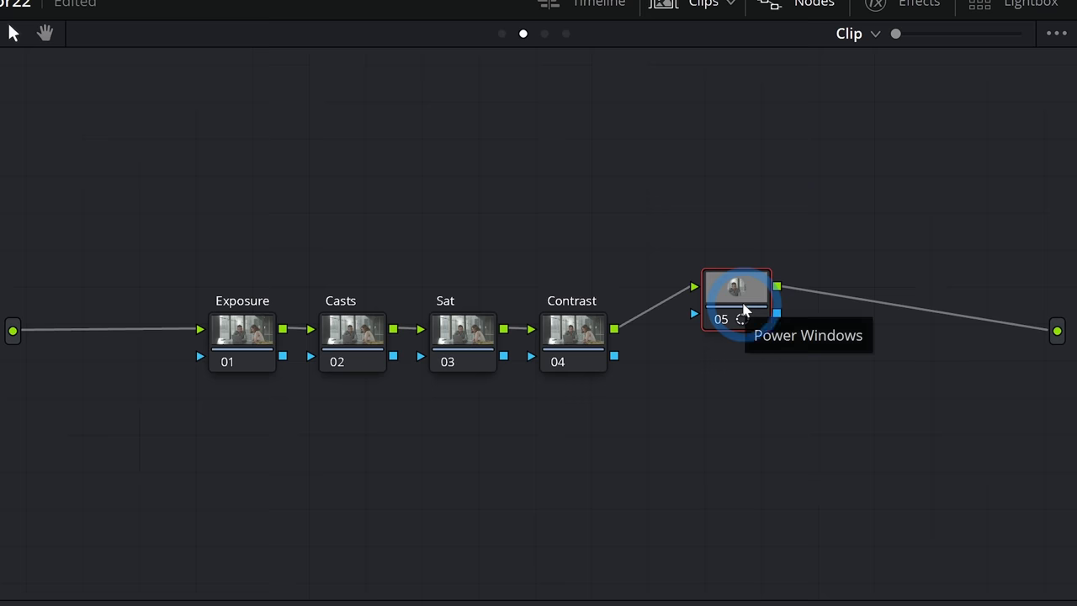
# Add a layer node with its own circular power window below node 05, and disable both windowed nodes.
pyautogui.hotkey('alt', 'l')
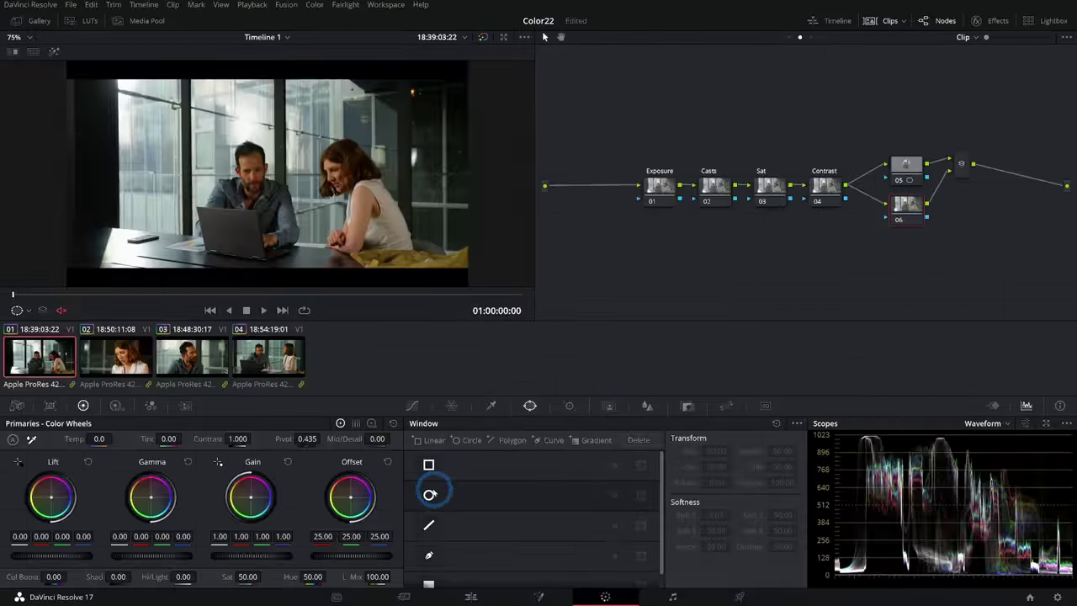
pyautogui.click(428, 494)
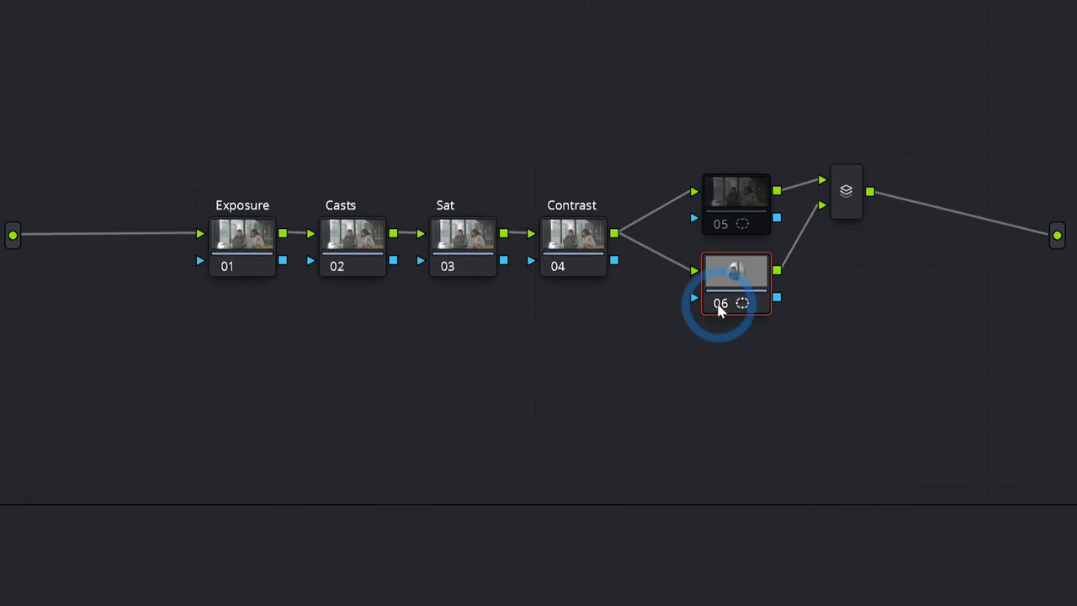
pyautogui.moveTo(846, 194); pyautogui.dragTo(854, 233)
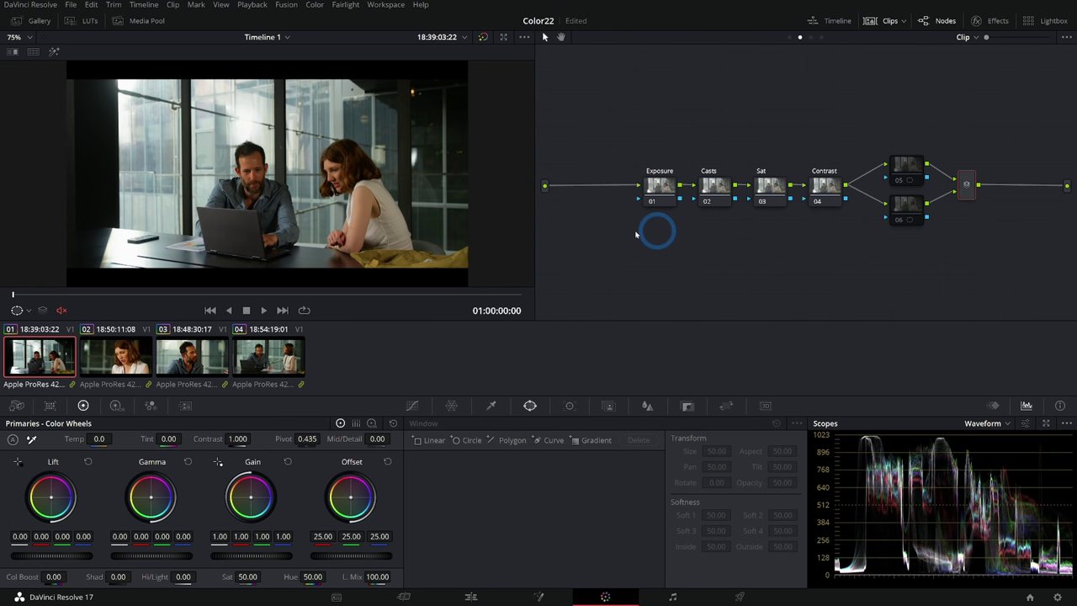
# Save the project and apply the first clip's node tree to all four clips, checking it on each.
pyautogui.hotkey('ctrl', 's')
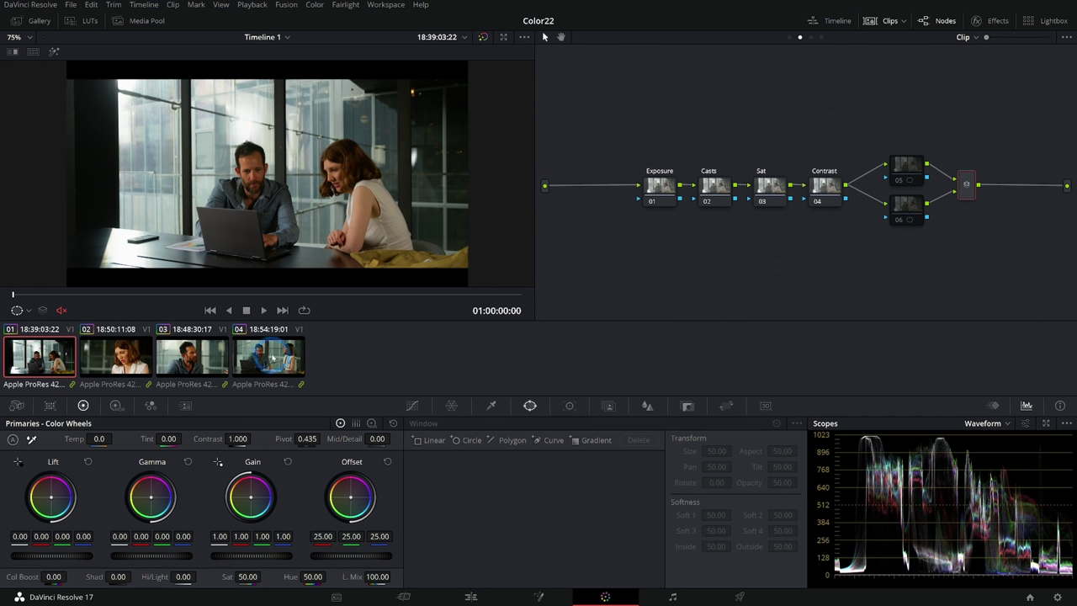
pyautogui.keyDown('shift'); pyautogui.click(272, 359); pyautogui.keyUp('shift')
pyautogui.click(40, 359)
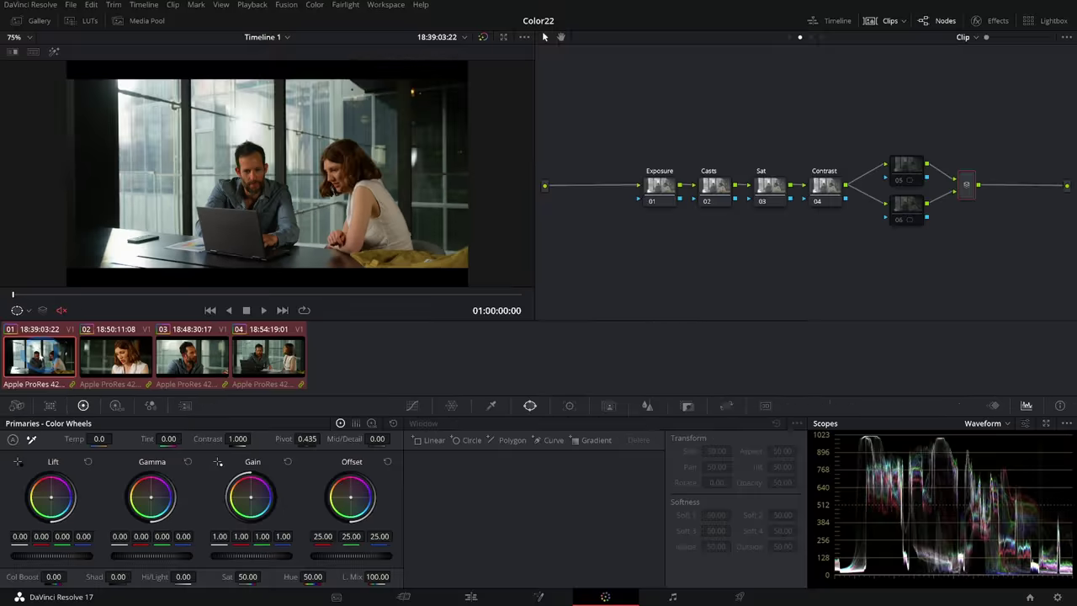
pyautogui.click(218, 309)
pyautogui.click(378, 307)
pyautogui.click(244, 313)
pyautogui.click(42, 358)
pyautogui.click(111, 354)
pyautogui.click(193, 359)
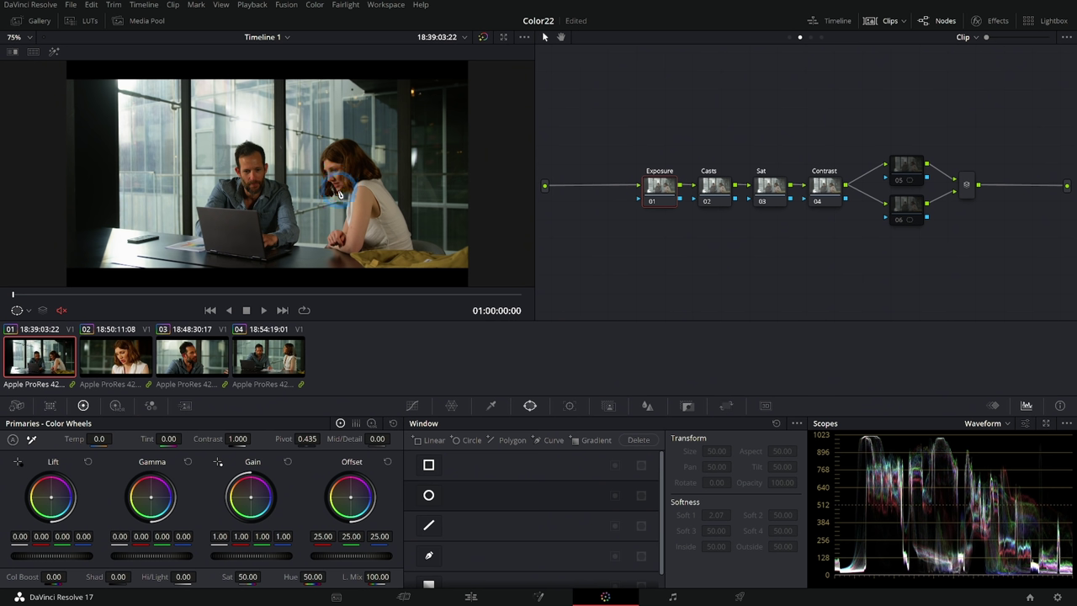
# Go through the first clip's Casts, Sat and Contrast nodes in order.
pyautogui.click(713, 194)
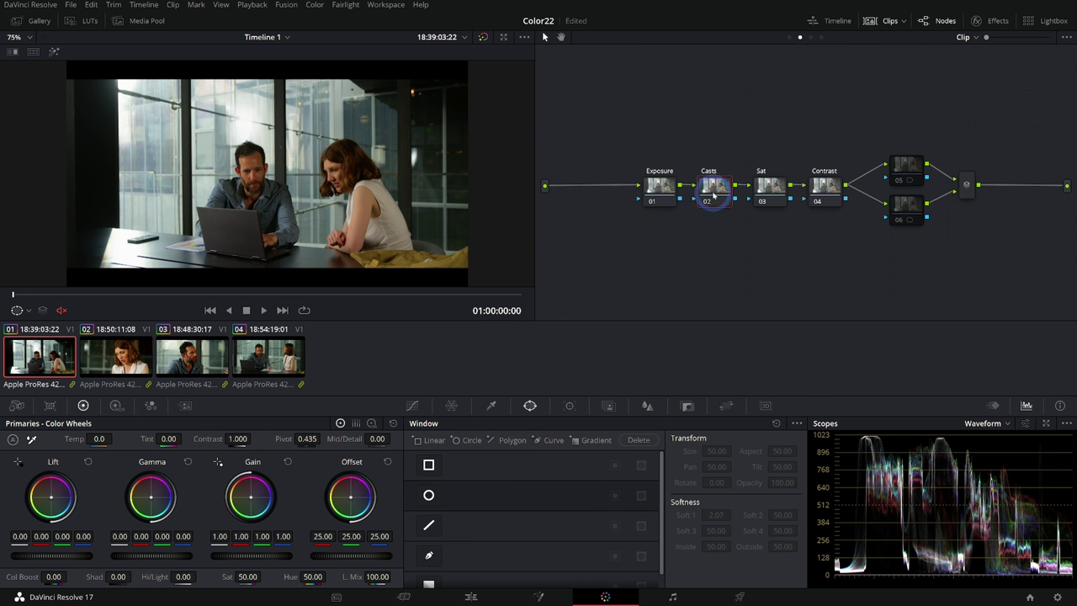
pyautogui.click(758, 200)
pyautogui.click(818, 192)
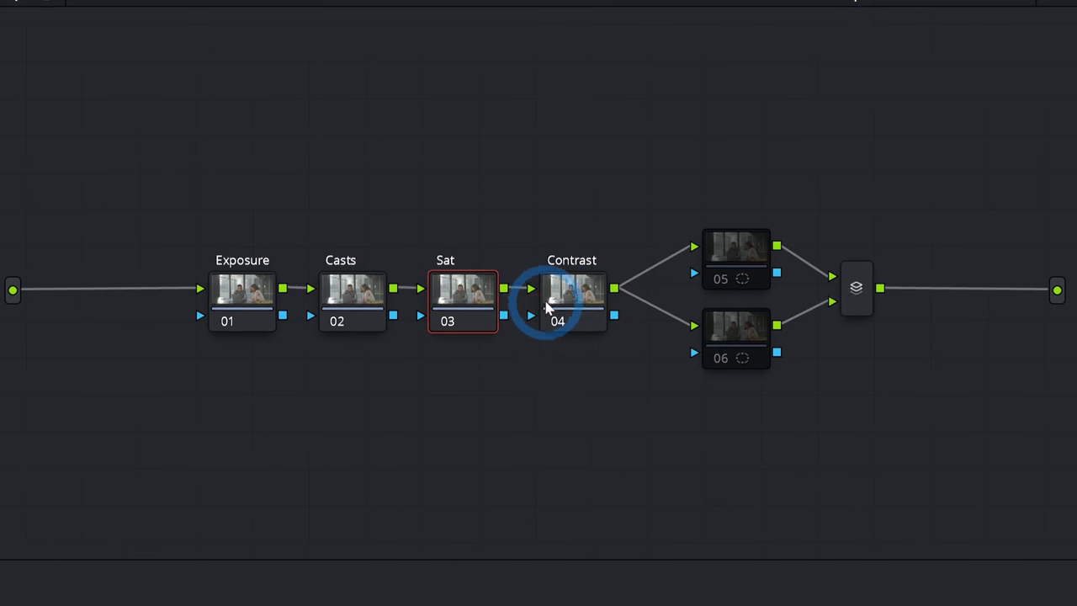
pyautogui.click(476, 344)
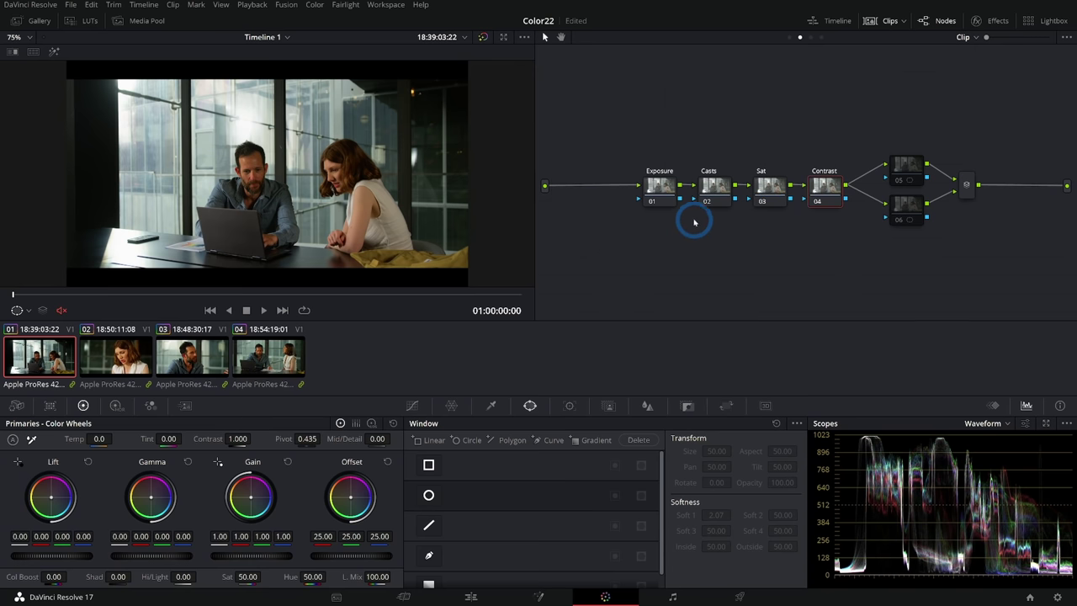
# Raise the Offset to 28.35 in all channels on the first clip's Exposure node.
pyautogui.click(660, 190)
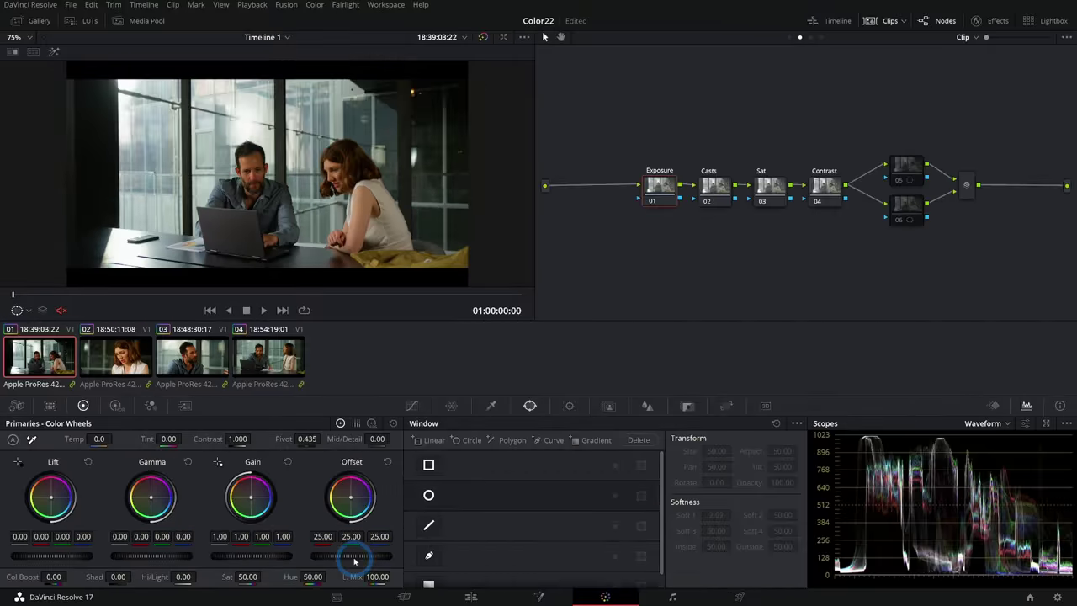
pyautogui.moveTo(536, 507); pyautogui.dragTo(964, 496)
pyautogui.moveTo(567, 551); pyautogui.dragTo(531, 555)
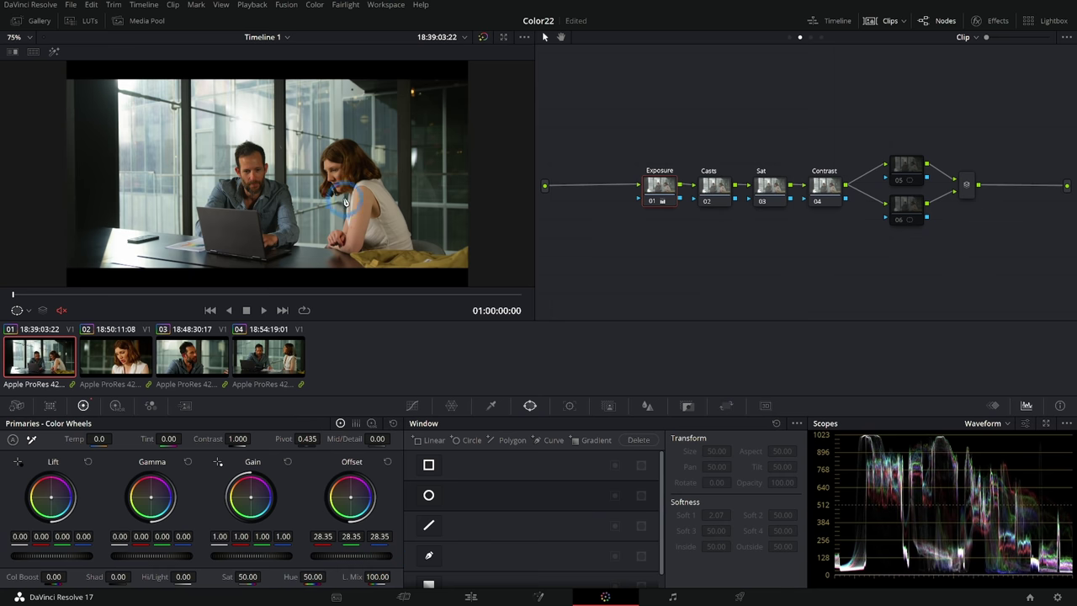
# Reset the Offset on the first clip's Exposure node and switch to the HDR grading wheels.
pyautogui.moveTo(413, 221); pyautogui.dragTo(471, 538)
pyautogui.click(386, 461)
pyautogui.click(343, 237)
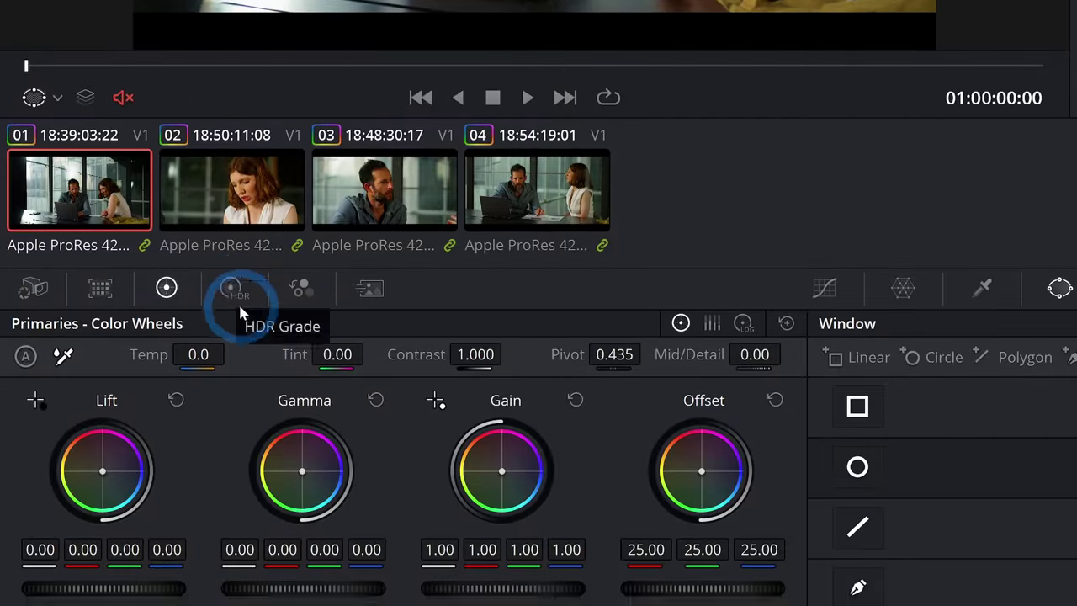
pyautogui.click(237, 296)
pyautogui.click(211, 337)
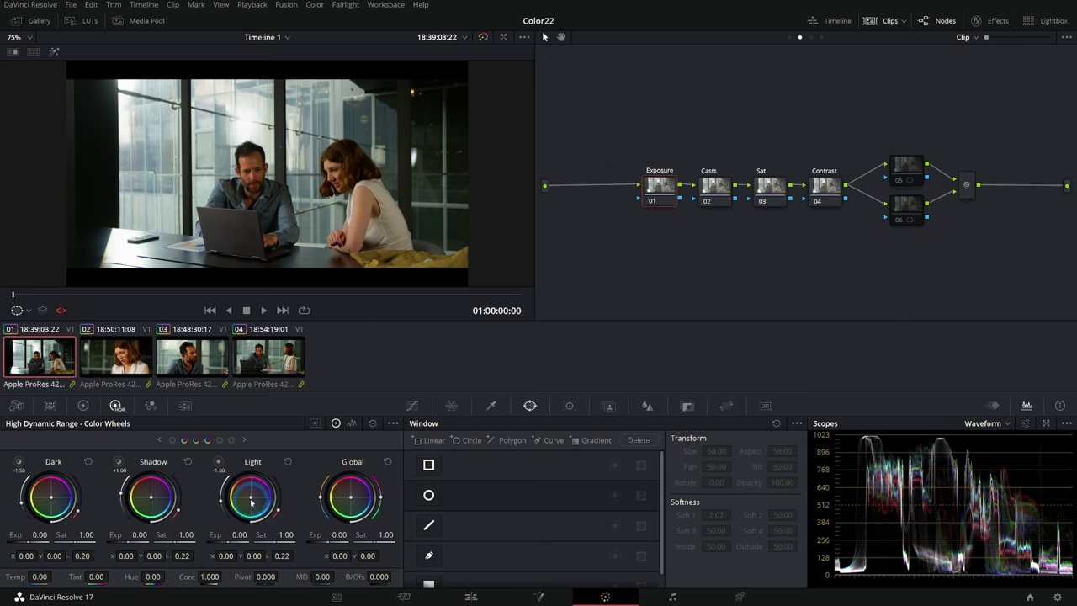
# Try pushing the HDR Light wheel towards a warm orange on the Exposure node and undo it.
pyautogui.click(82, 406)
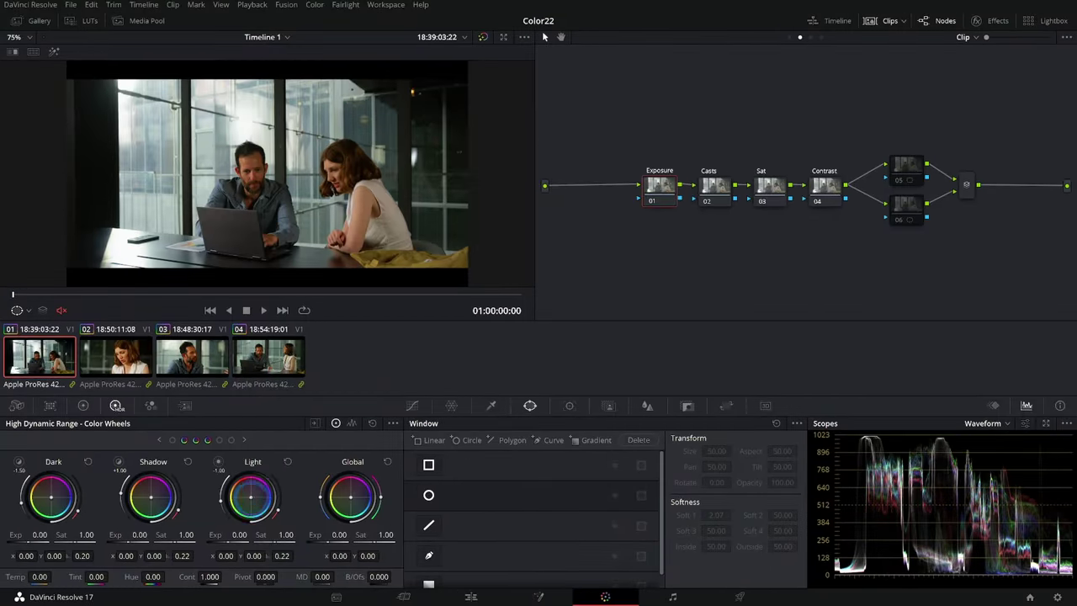
pyautogui.moveTo(251, 497); pyautogui.dragTo(250, 465)
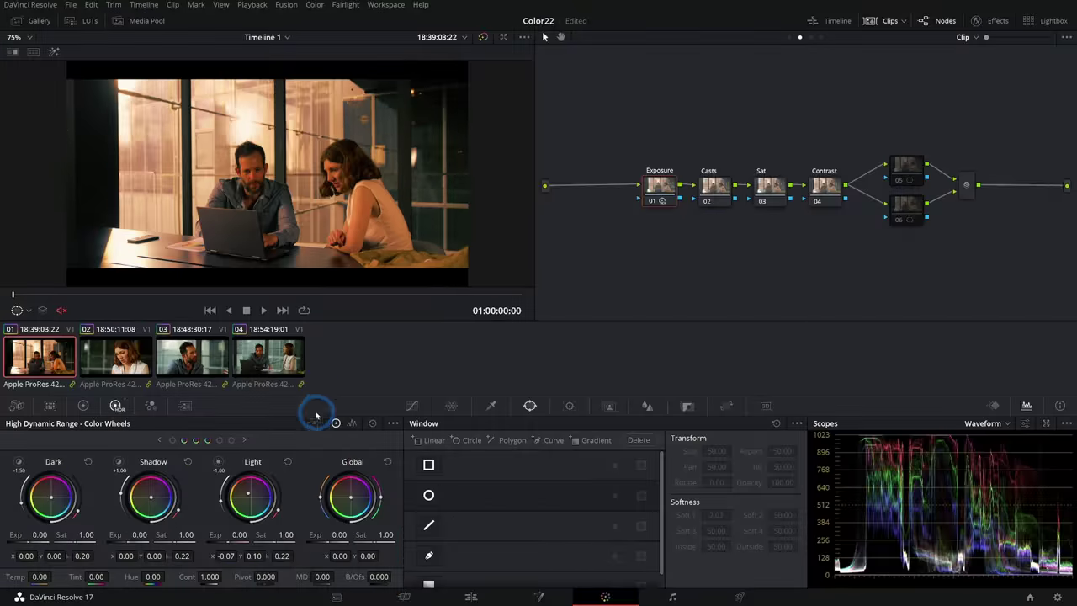
pyautogui.hotkey('ctrl', 'z')
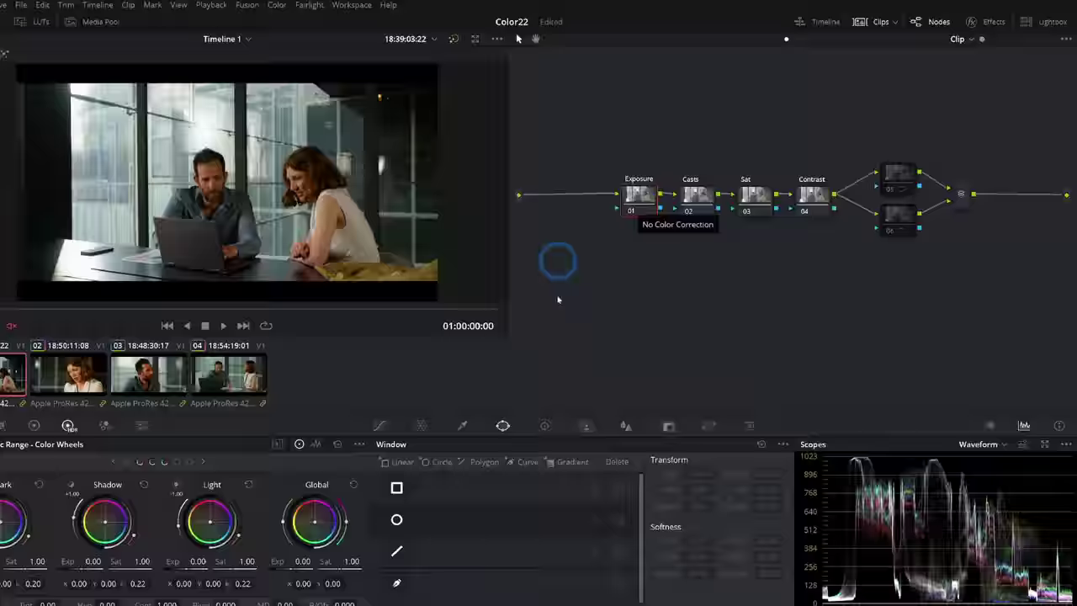
# Try global HDR exposure values of -1.00 and 1 on the first clip's Exposure node.
pyautogui.click(539, 476)
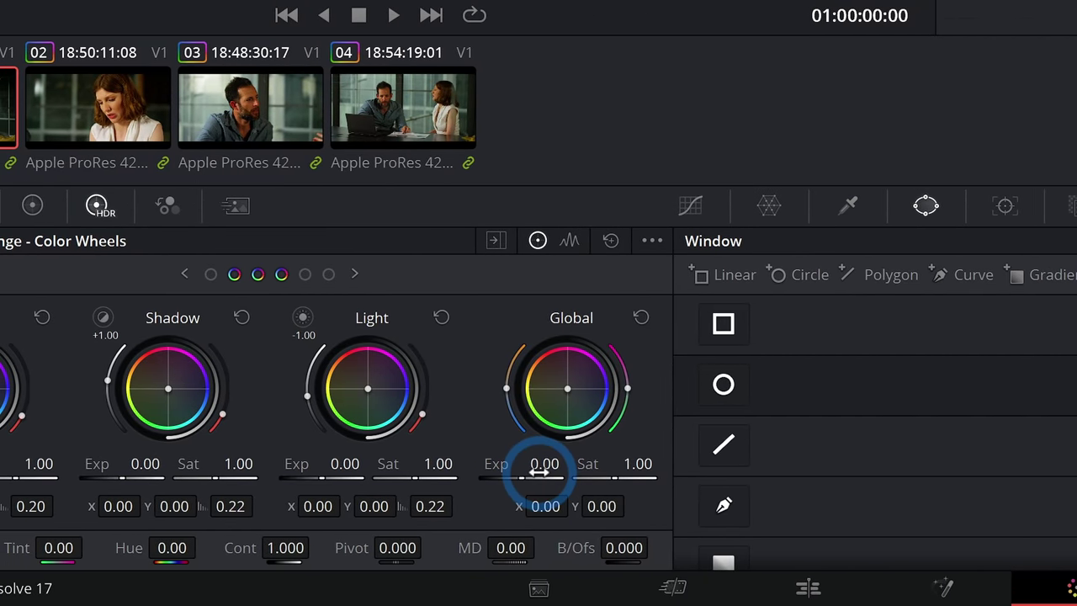
pyautogui.click(539, 472)
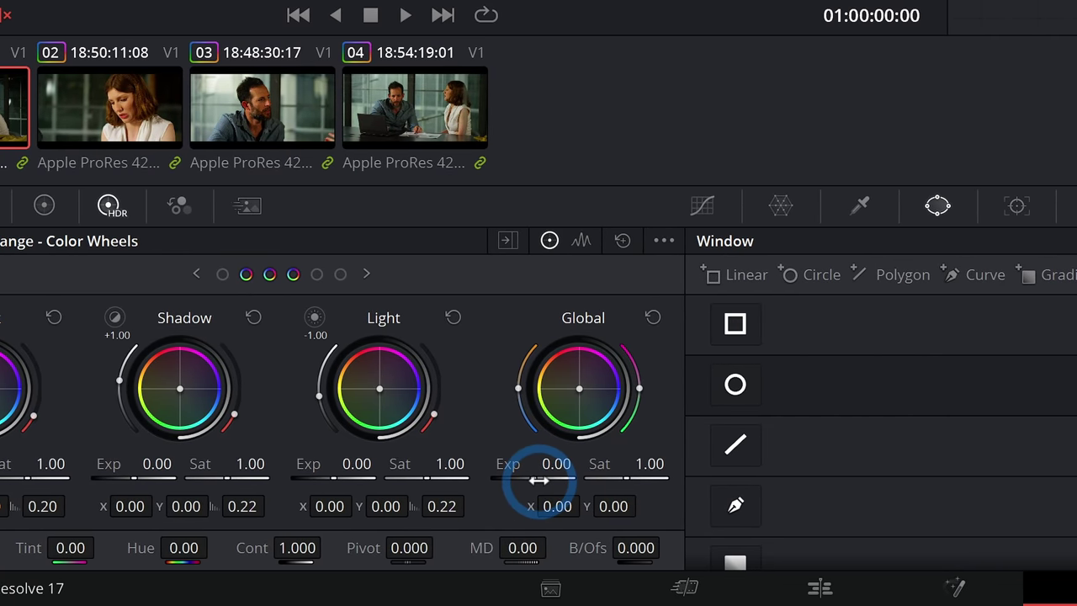
pyautogui.moveTo(555, 476); pyautogui.dragTo(526, 476)
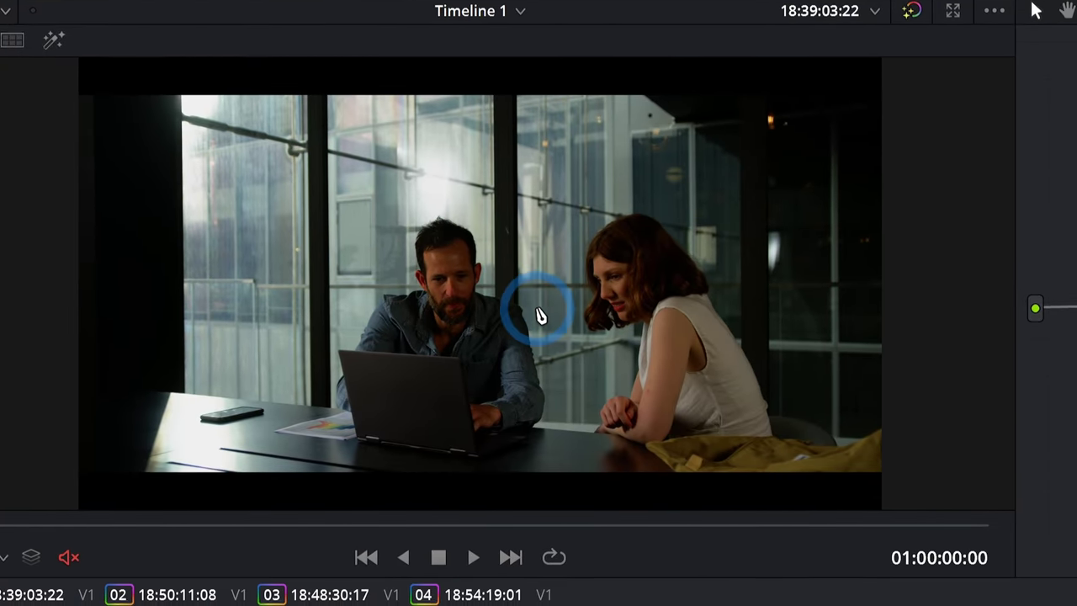
pyautogui.doubleClick(540, 467)
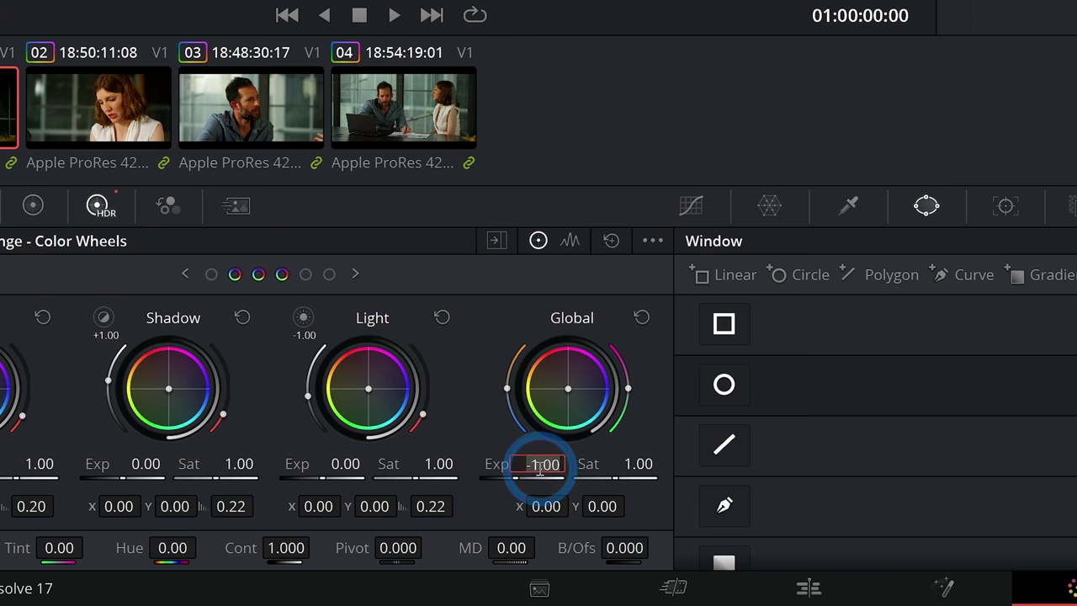
pyautogui.write('1')
pyautogui.press('Return')
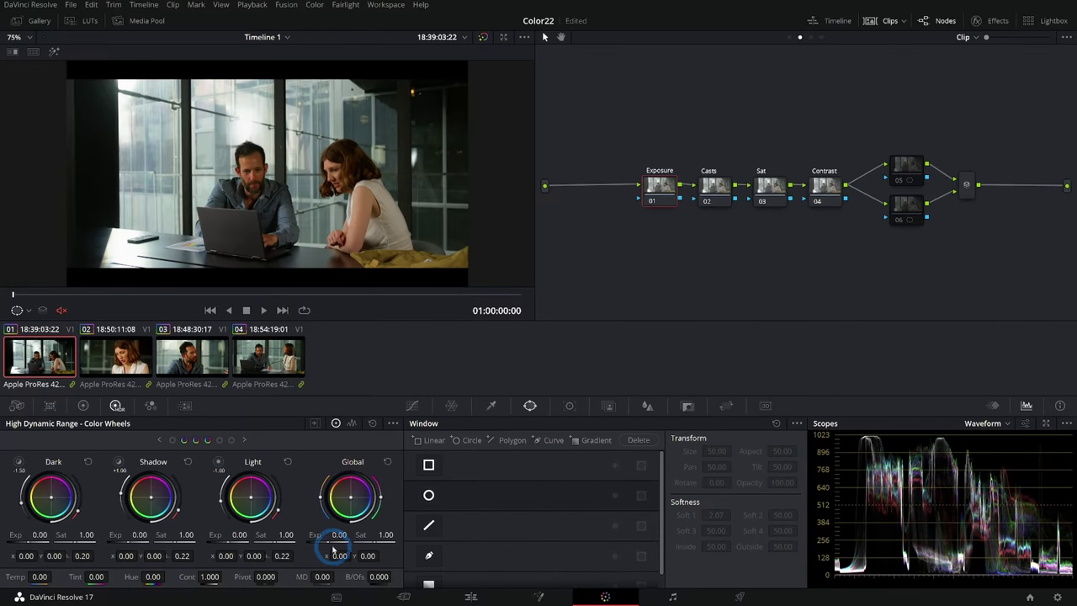
# Set the global HDR exposure to 0.50 on the first clip and compare the Exposure node off and on.
pyautogui.moveTo(337, 545); pyautogui.dragTo(441, 535)
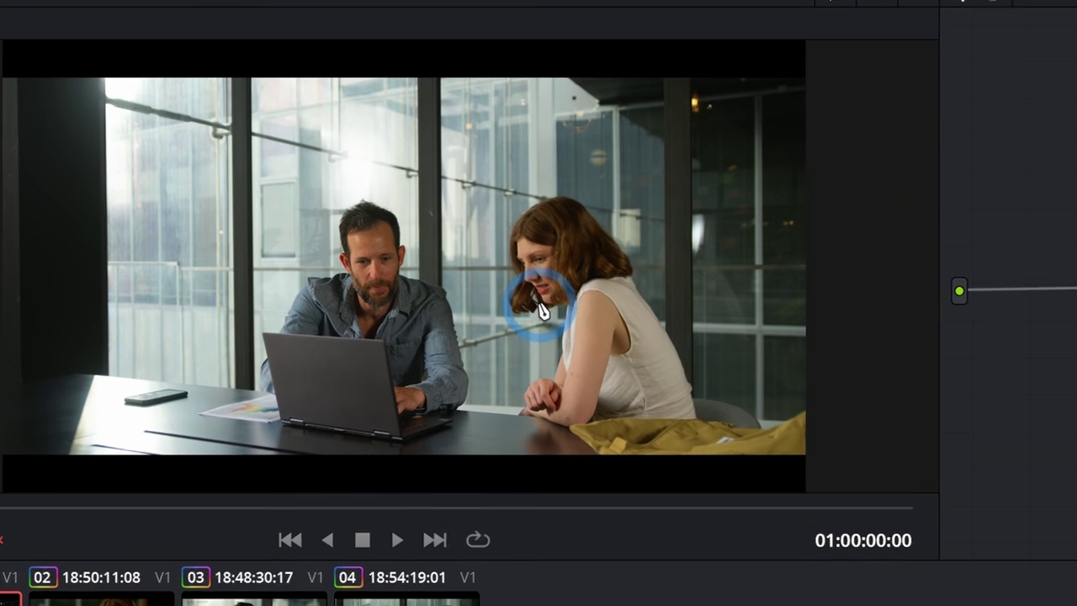
pyautogui.click(652, 201)
pyautogui.click(653, 202)
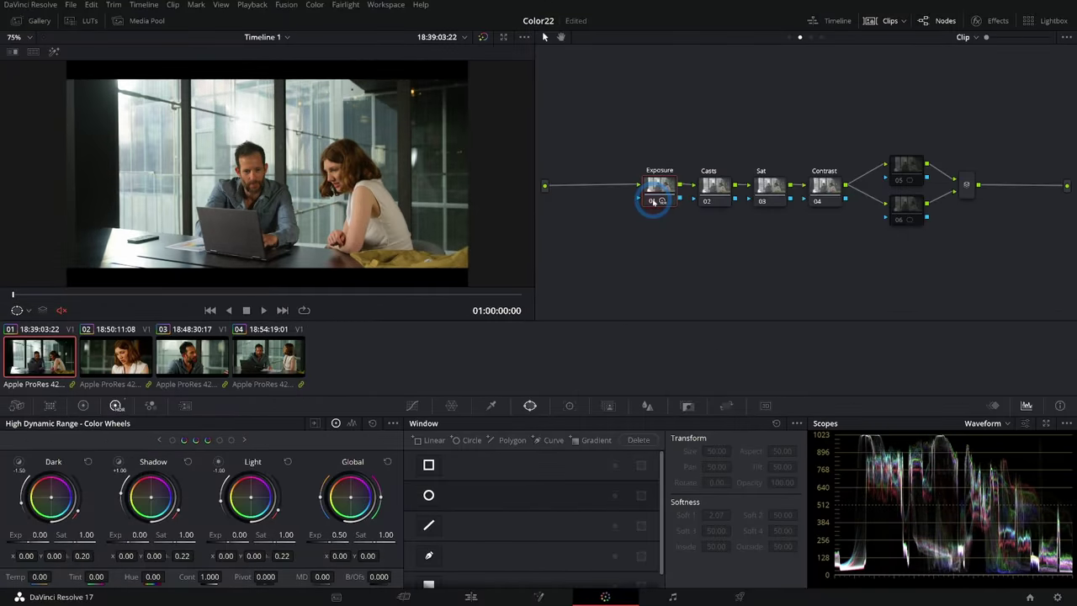
# Compare the first clip's exposure with the second and third clips.
pyautogui.click(114, 360)
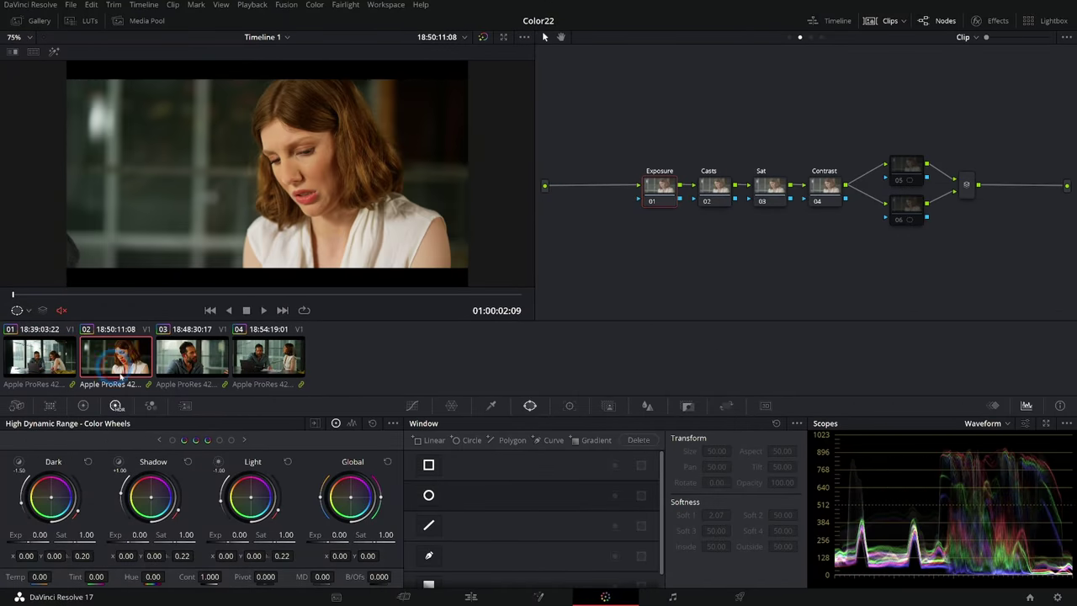
pyautogui.click(210, 358)
pyautogui.click(51, 359)
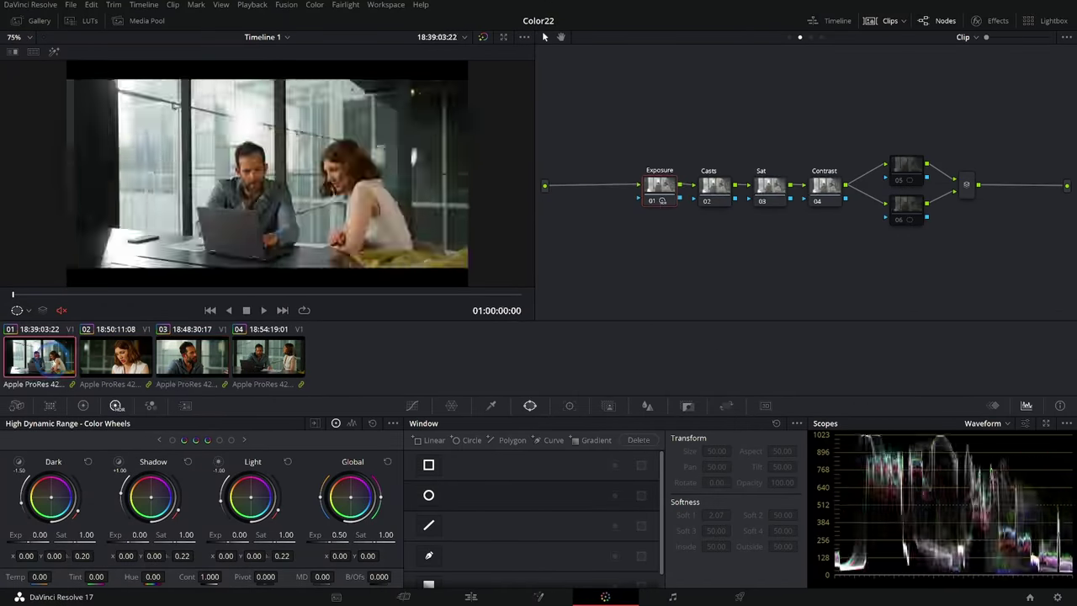
pyautogui.click(120, 358)
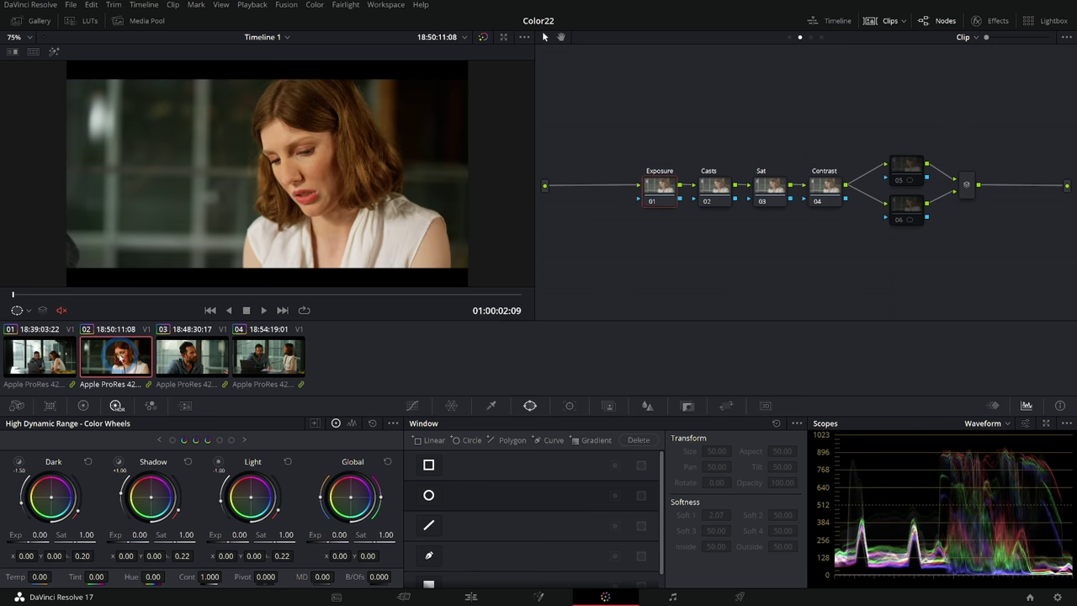
# Match the third and fourth clips with the global HDR exposure on their Exposure nodes, using 0.50 on the fourth clip.
pyautogui.click(199, 367)
pyautogui.click(257, 354)
pyautogui.click(188, 363)
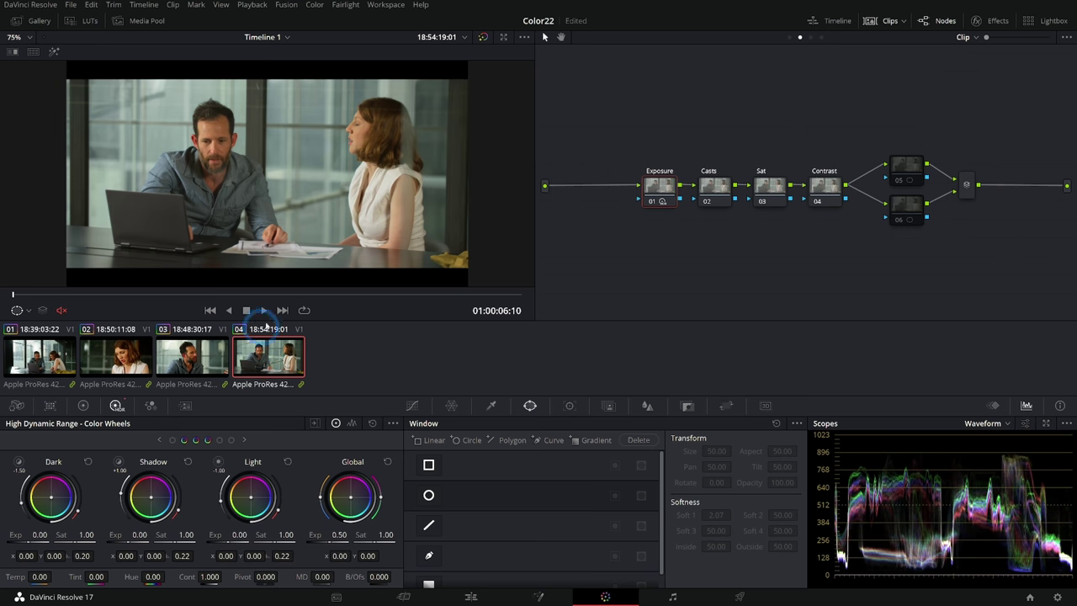
pyautogui.moveTo(339, 535); pyautogui.dragTo(299, 547)
# Go back and forth through all four clips to check that their exposure matches.
pyautogui.click(187, 357)
pyautogui.click(253, 360)
pyautogui.click(65, 354)
pyautogui.click(147, 362)
pyautogui.click(215, 374)
pyautogui.click(261, 357)
pyautogui.click(82, 353)
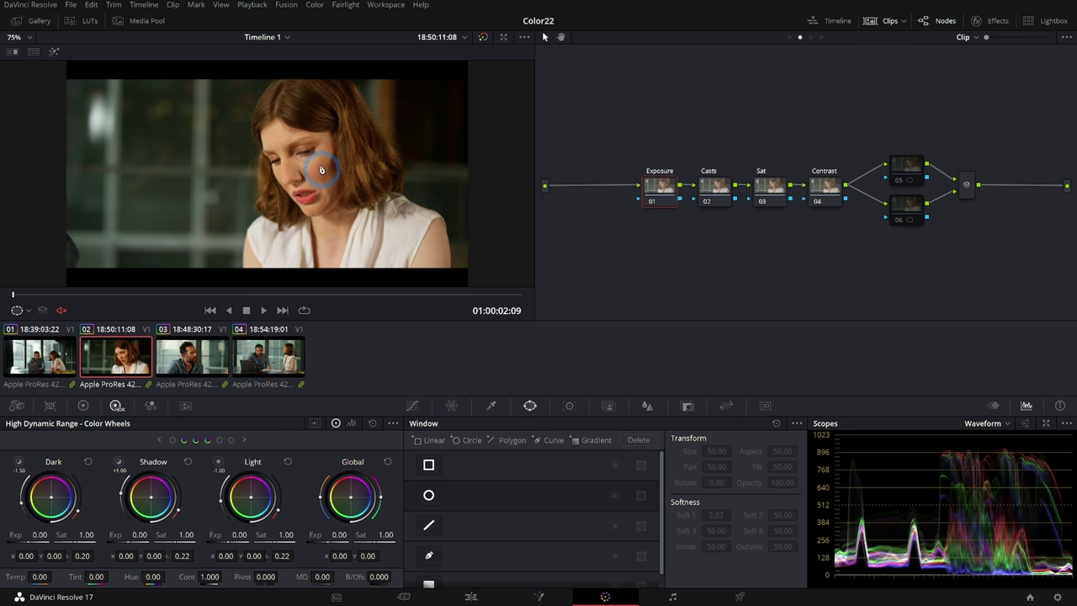
pyautogui.press('Up')
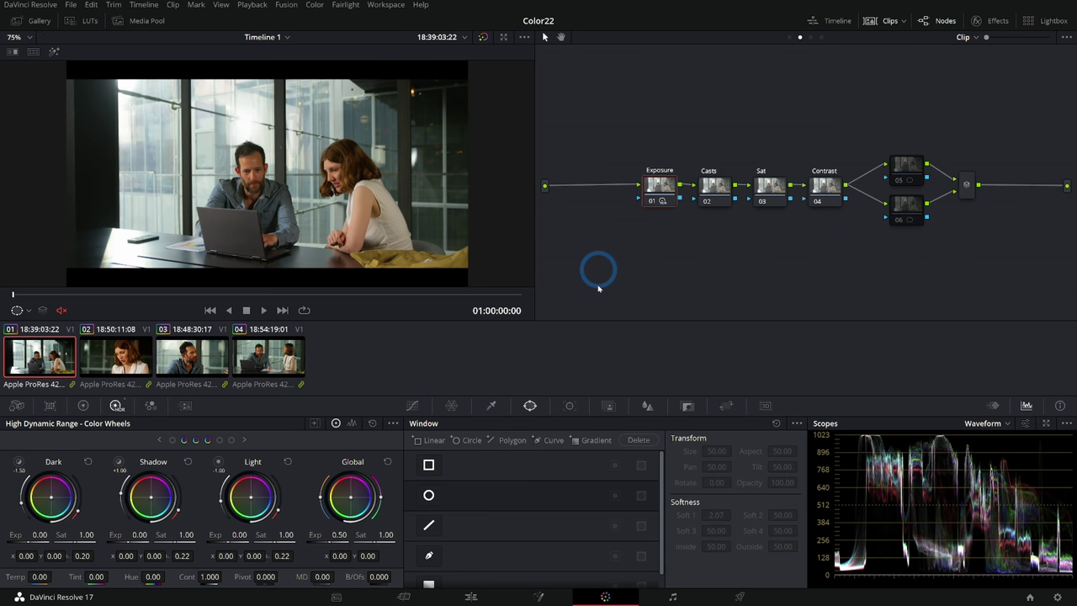
pyautogui.click(148, 363)
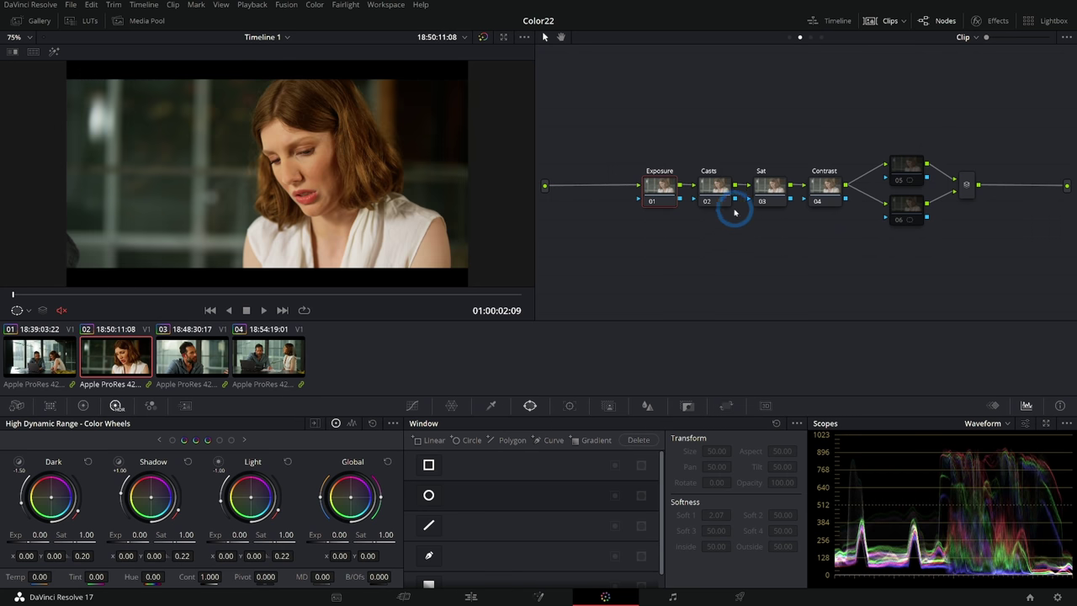
pyautogui.click(211, 354)
pyautogui.click(267, 357)
pyautogui.click(168, 351)
pyautogui.click(110, 352)
pyautogui.click(62, 351)
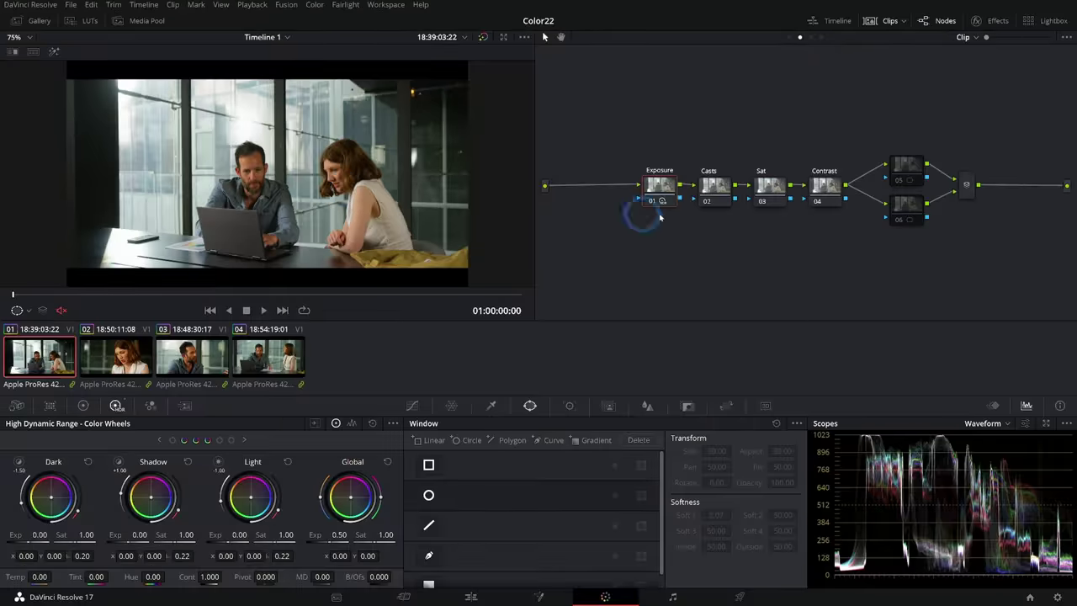
# Select the first clip's Contrast node and compare the contrast of the first three clips.
pyautogui.click(715, 195)
pyautogui.click(827, 192)
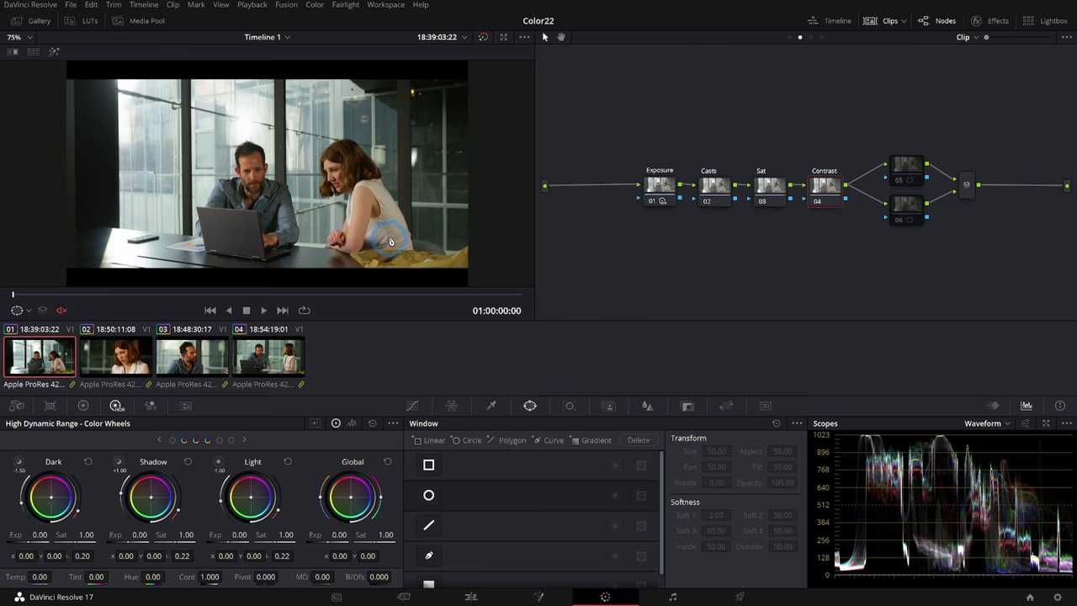
pyautogui.click(193, 355)
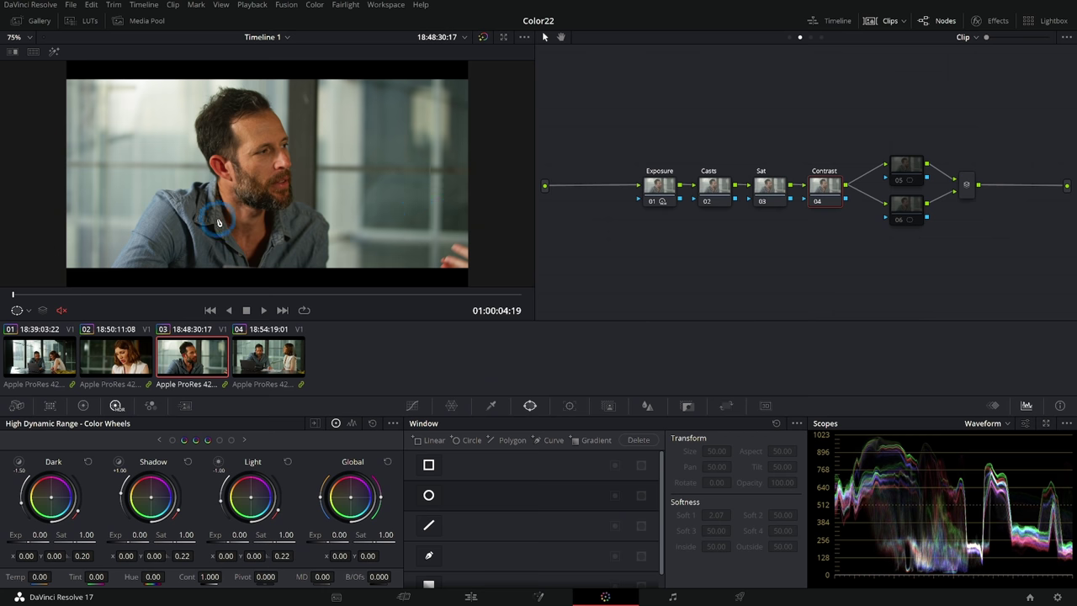
pyautogui.click(112, 357)
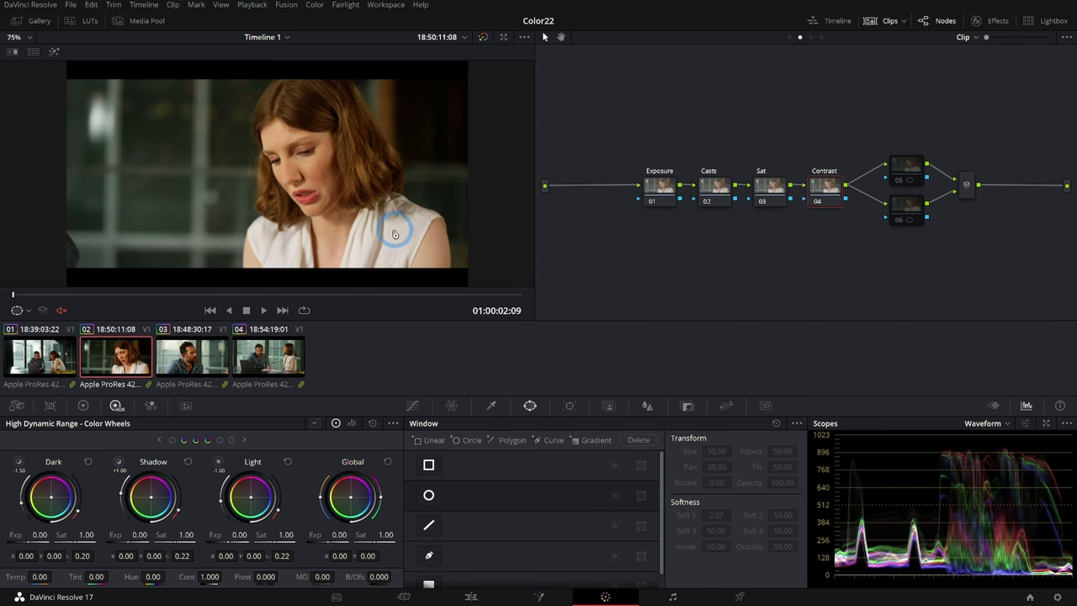
pyautogui.press('Up')
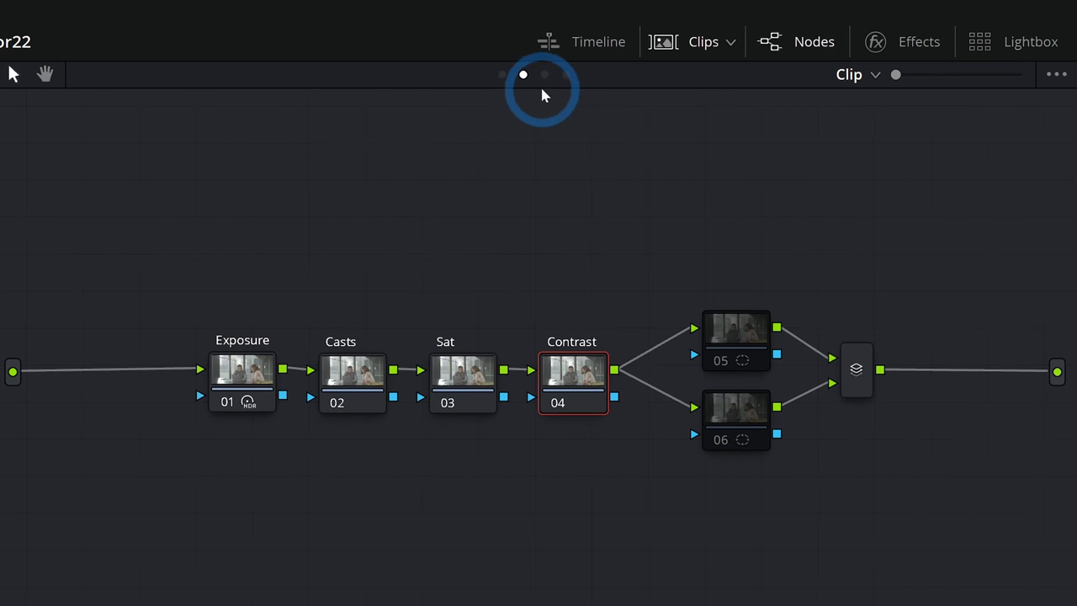
# At Group Post-Clip level, move the "to 709" node aside and add a serial node before it.
pyautogui.click(544, 74)
pyautogui.moveTo(539, 305); pyautogui.dragTo(822, 328)
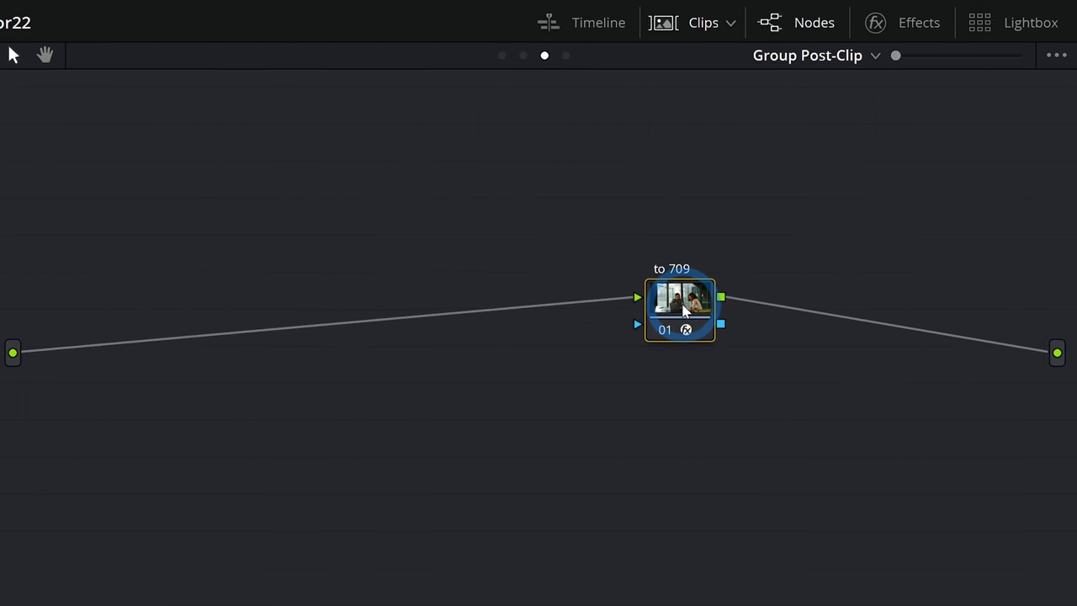
pyautogui.moveTo(683, 309); pyautogui.dragTo(701, 302)
pyautogui.click(599, 303)
pyautogui.click(516, 310)
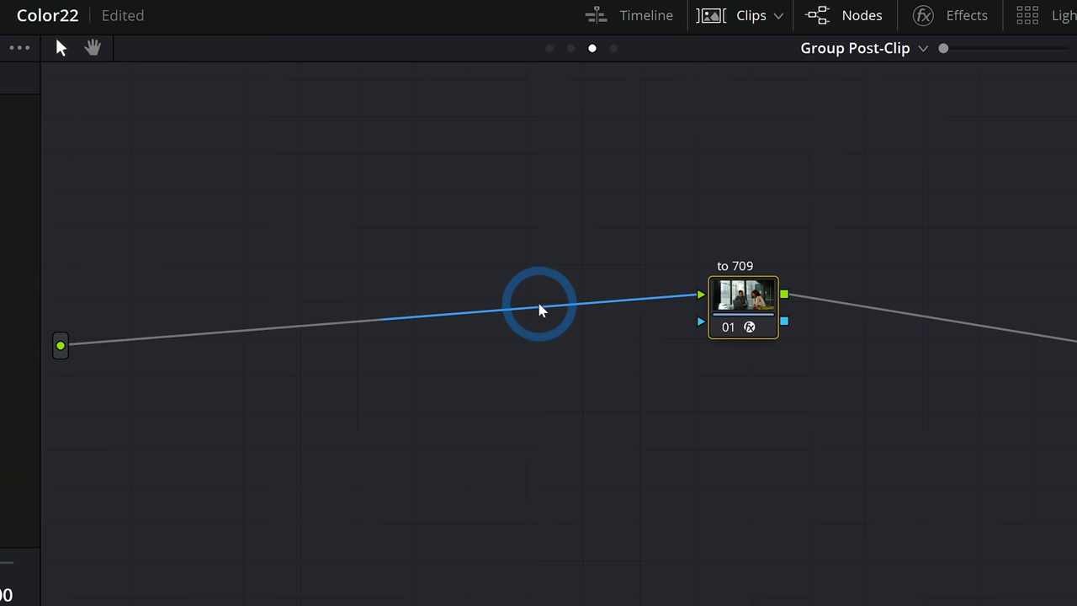
pyautogui.click(542, 322)
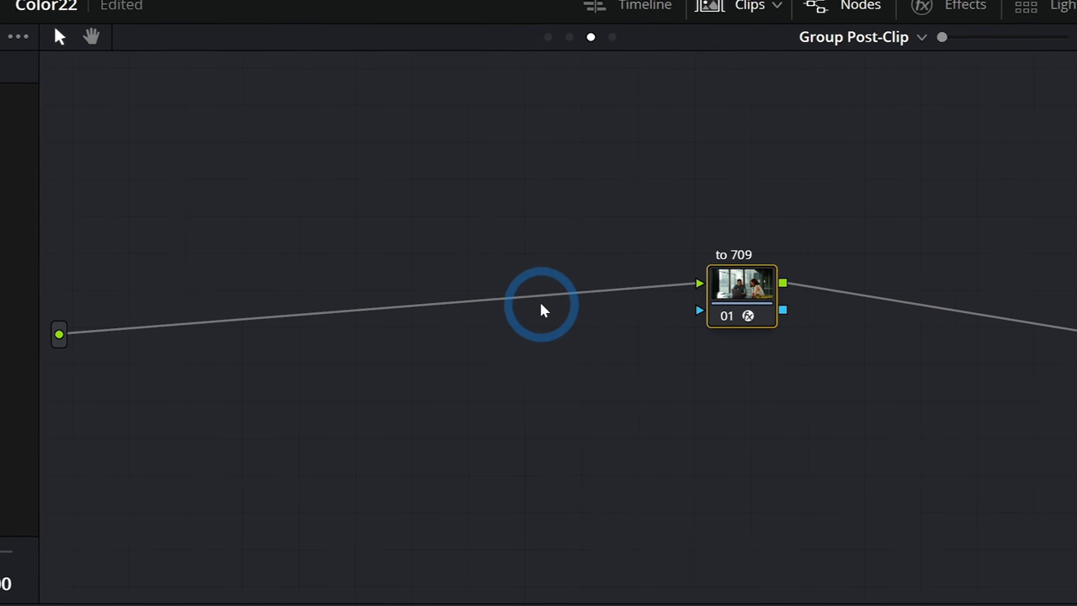
pyautogui.hotkey('shift', 's')
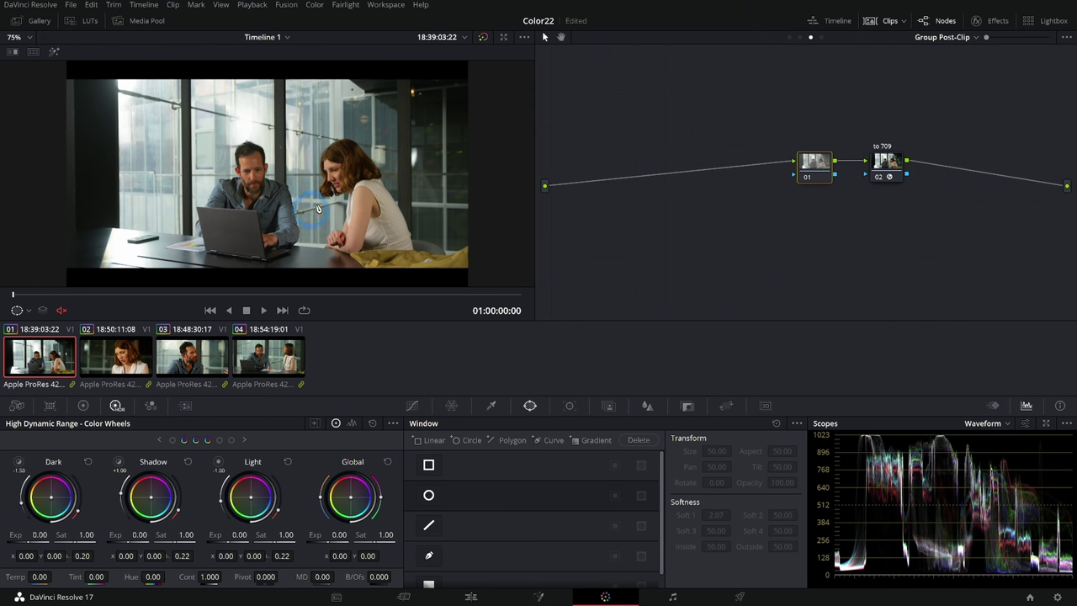
# Shape a gentle S-curve on the new node's custom curve, lowering the white point and slightly lifting the black point.
pyautogui.click(412, 407)
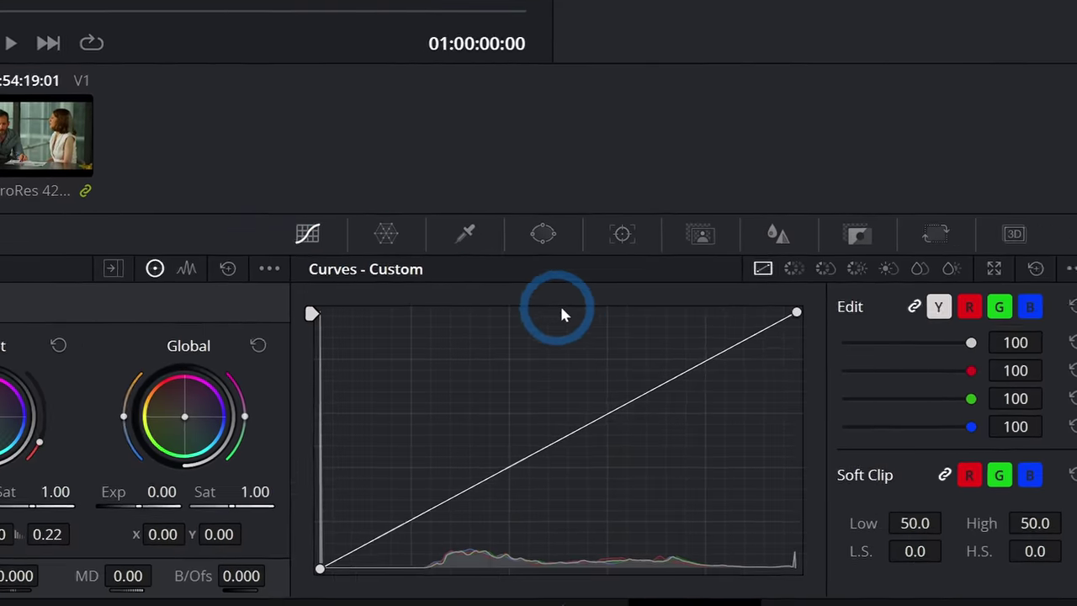
pyautogui.moveTo(634, 286); pyautogui.dragTo(635, 296)
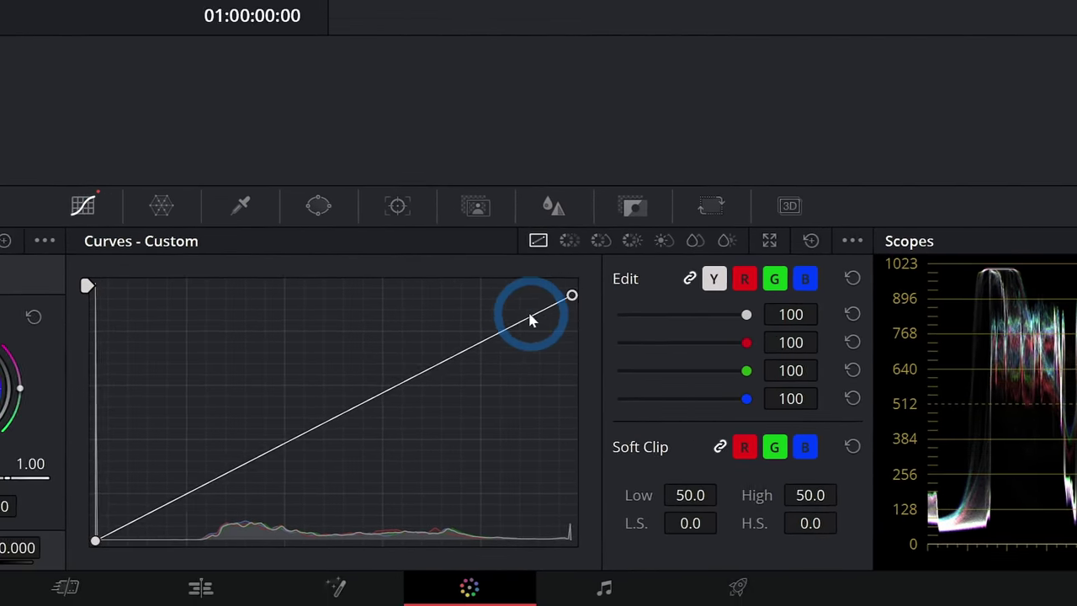
pyautogui.moveTo(539, 317); pyautogui.dragTo(506, 314)
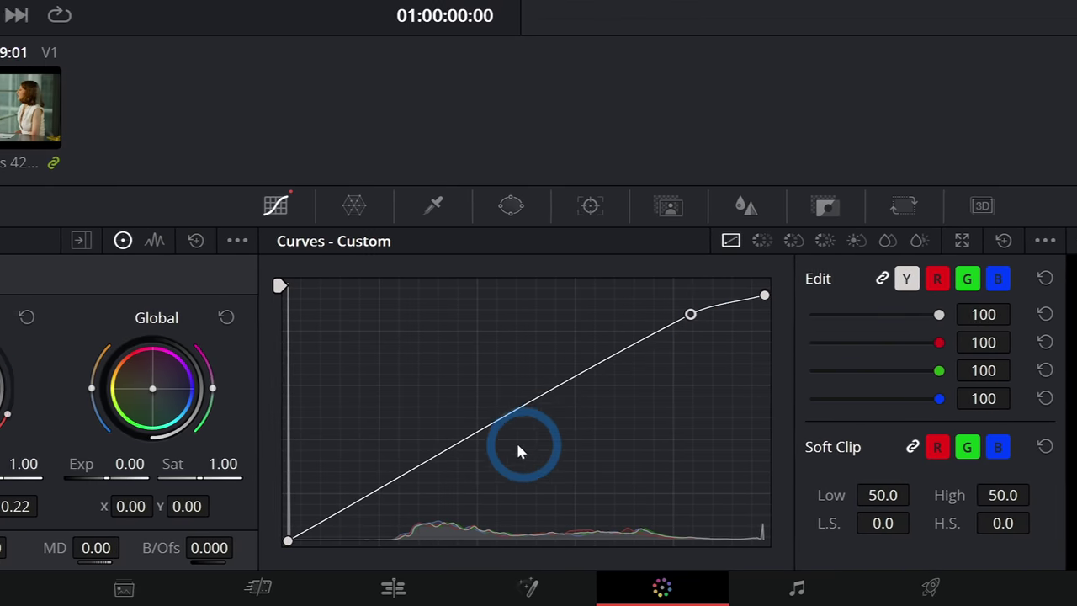
pyautogui.moveTo(493, 509); pyautogui.dragTo(439, 536)
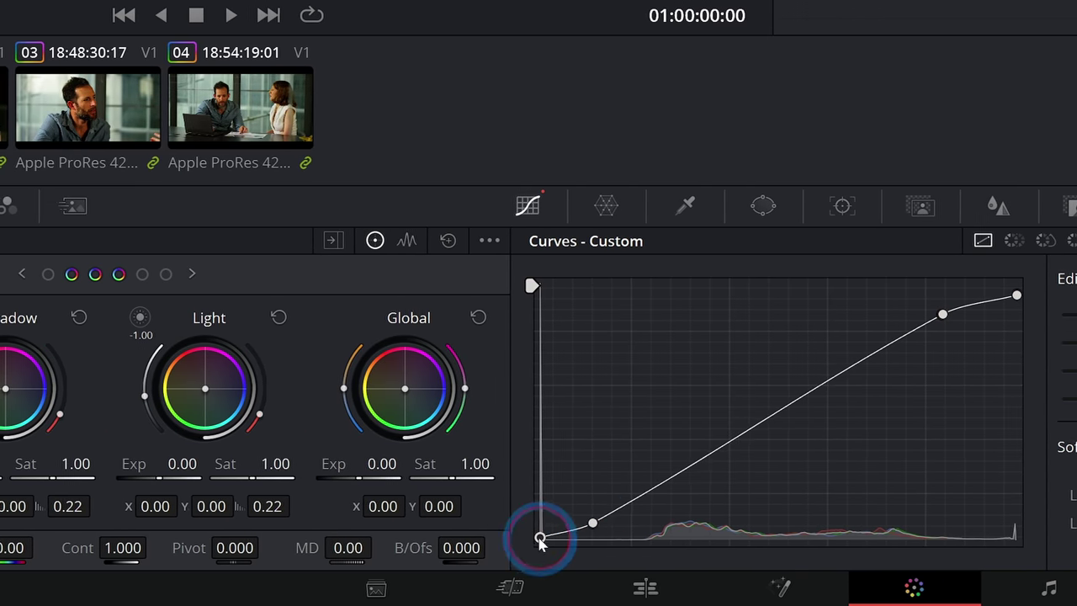
pyautogui.click(418, 247)
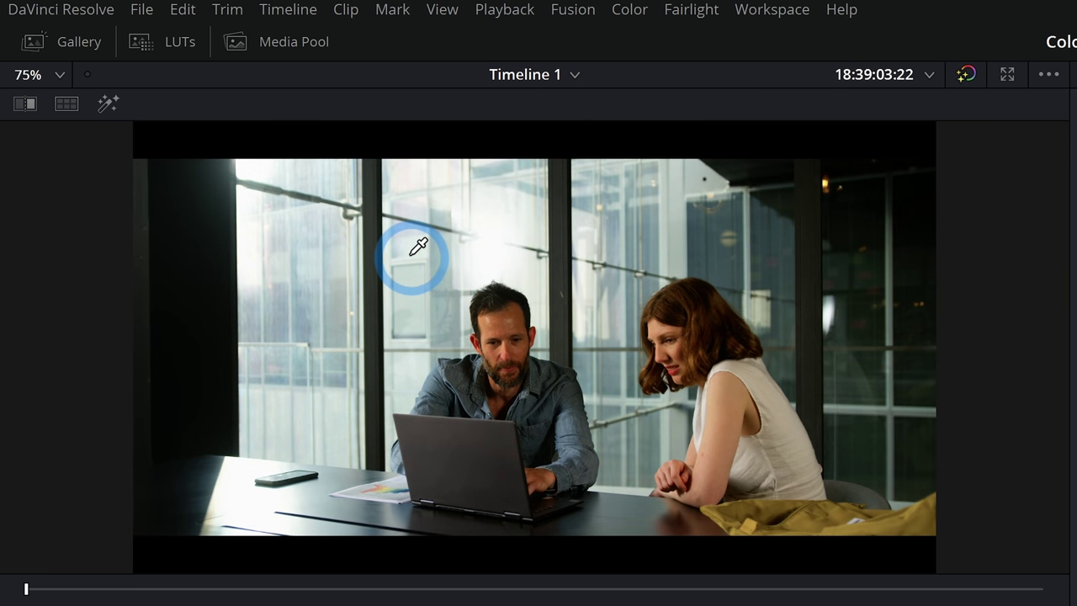
# Label the group's new curve node Contrast.
pyautogui.rightClick(536, 305)
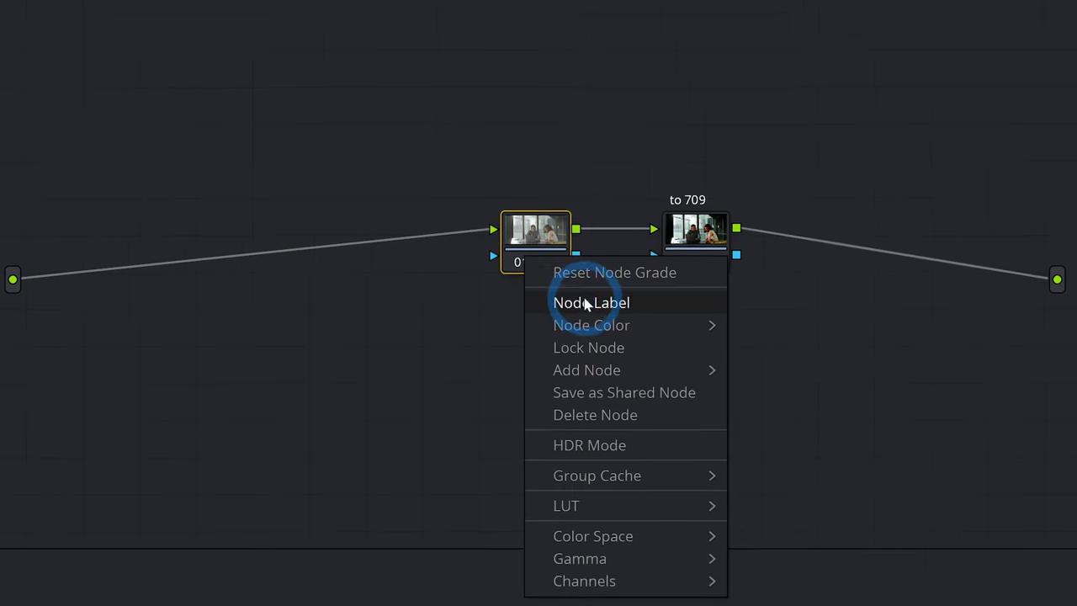
pyautogui.click(601, 350)
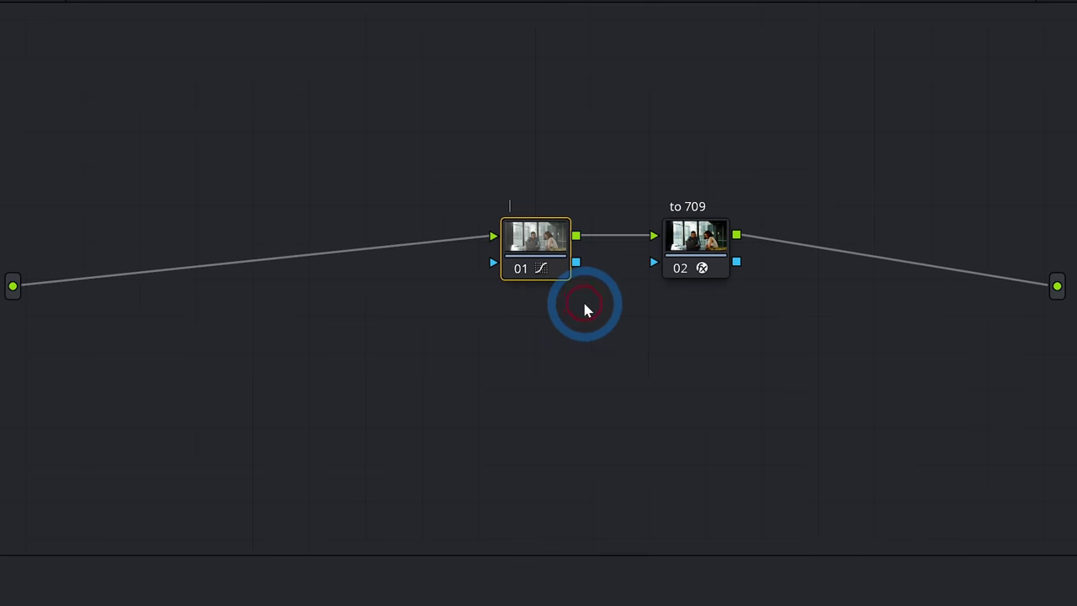
pyautogui.write('Contrast')
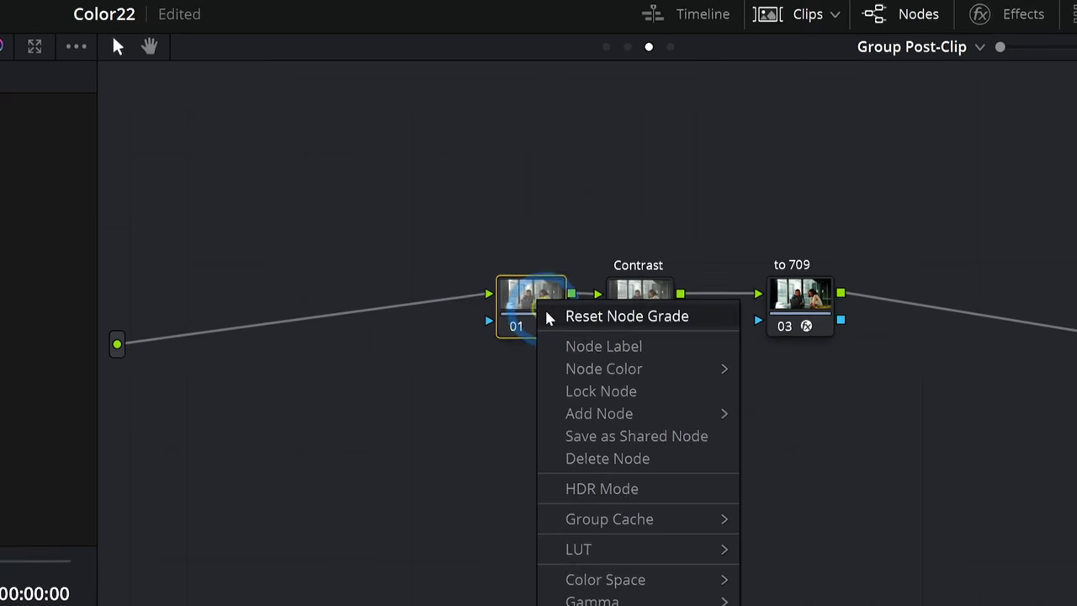
# Add a node labelled Cool Shadows before Contrast and push its HDR Shadow wheel slightly toward blue, to X 0.01 and Y -0.01.
pyautogui.click(581, 346)
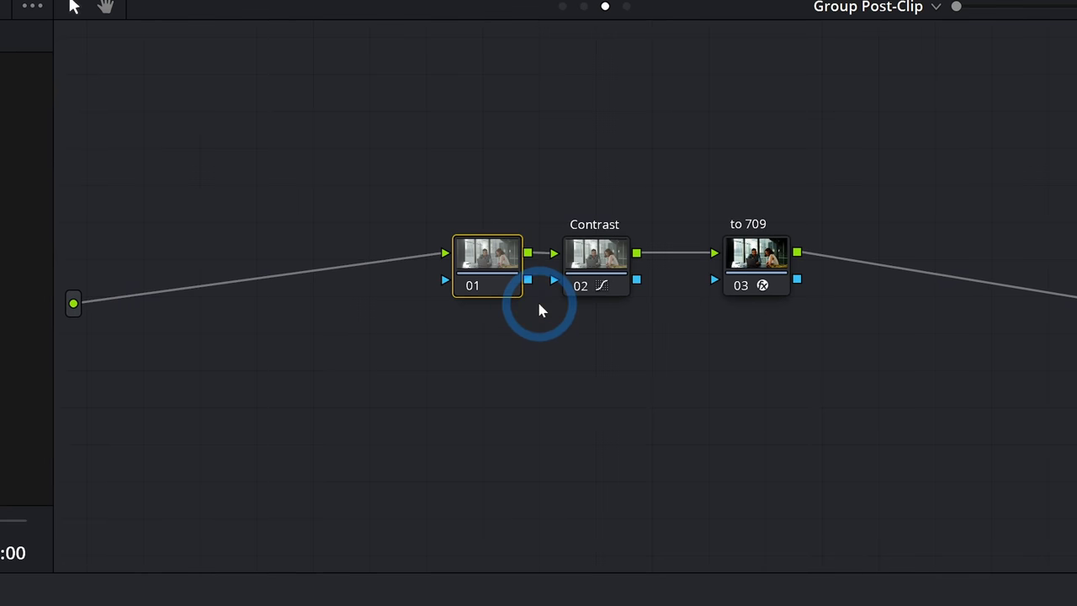
pyautogui.write('Cool Shadows')
pyautogui.press('Return')
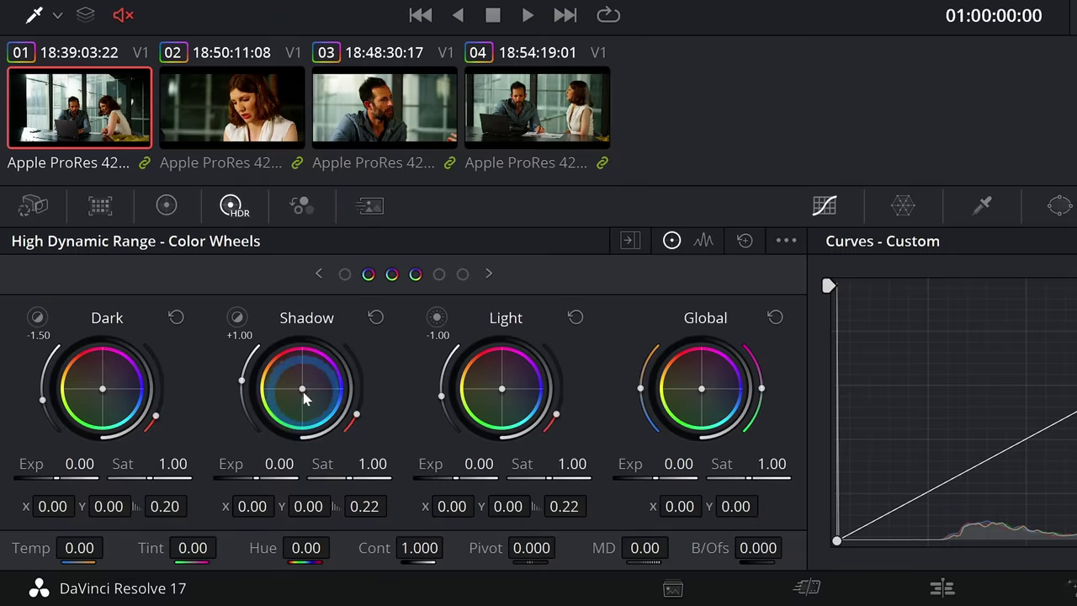
pyautogui.moveTo(152, 500); pyautogui.dragTo(151, 501)
pyautogui.moveTo(304, 395); pyautogui.dragTo(306, 403)
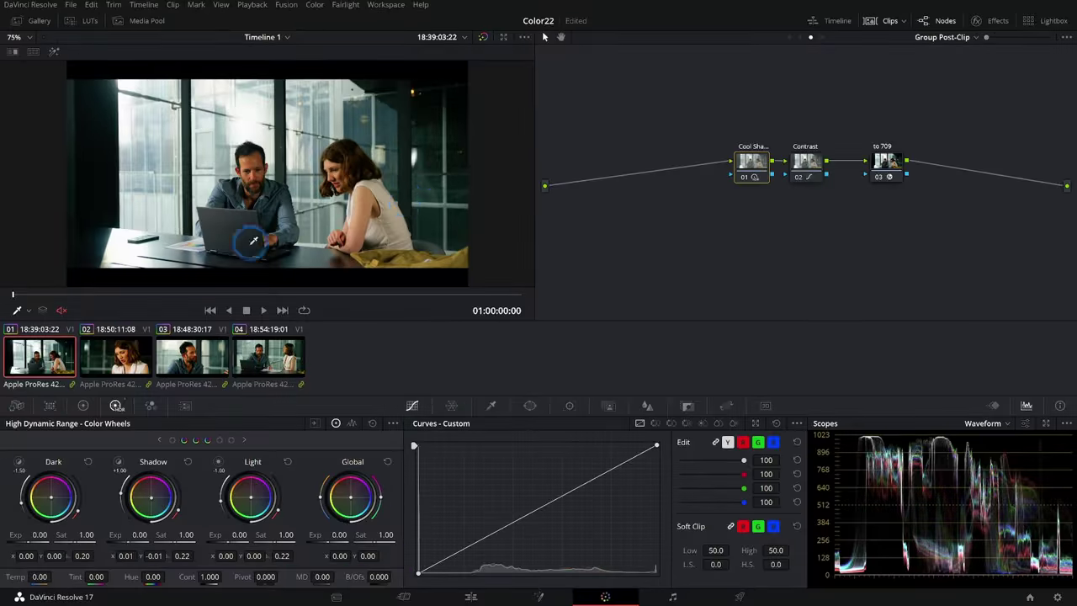
# Add a serial node before Cool Shadows, label it Color Warper, and open the Color Warper's Hue - Saturation grid for it.
pyautogui.click(452, 406)
pyautogui.hotkey('shift', 's')
pyautogui.moveTo(759, 206); pyautogui.dragTo(705, 166)
pyautogui.rightClick(705, 165)
pyautogui.click(729, 188)
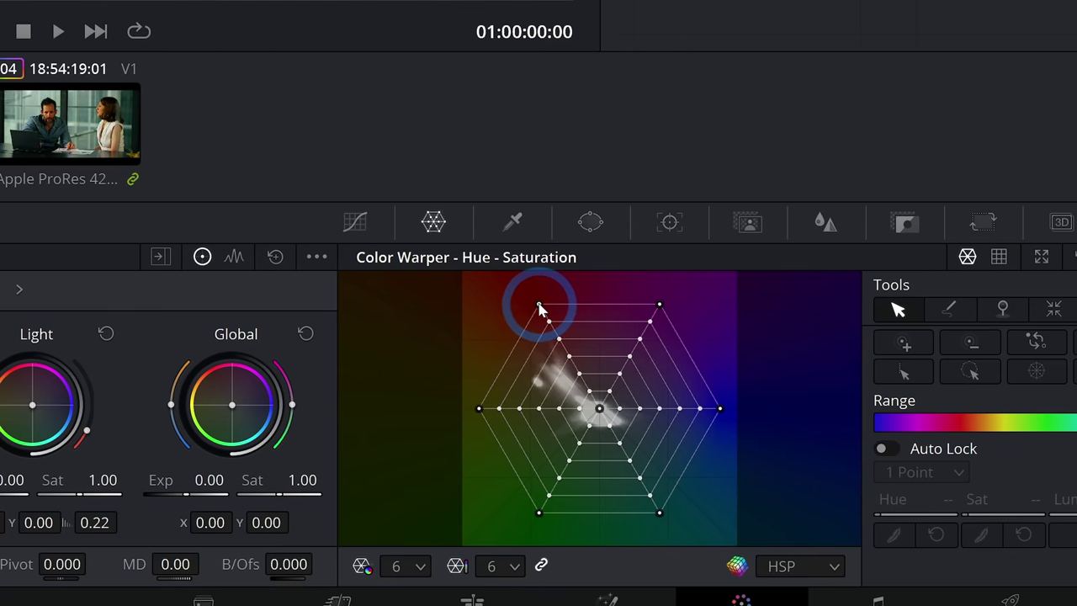
# Try shifting the Color Warper's outermost red point toward magenta and pulling its outermost yellow point into the centre.
pyautogui.moveTo(541, 309)
pyautogui.mouseDown()
pyautogui.moveTo(599, 309)
pyautogui.moveTo(544, 311)
pyautogui.mouseUp()
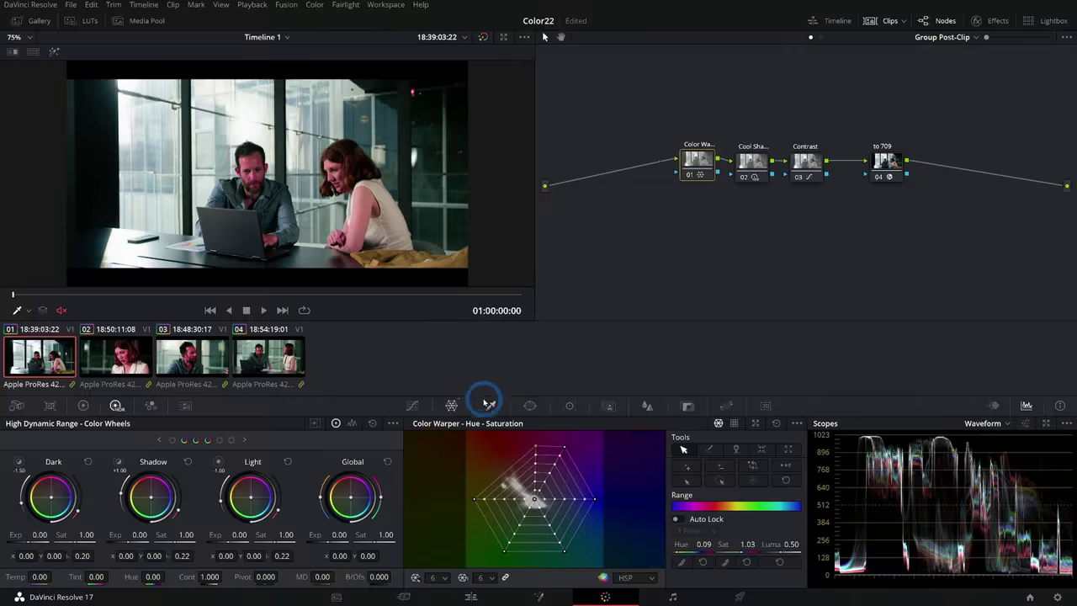
pyautogui.click(547, 450)
pyautogui.hotkey('ctrl', 'z')
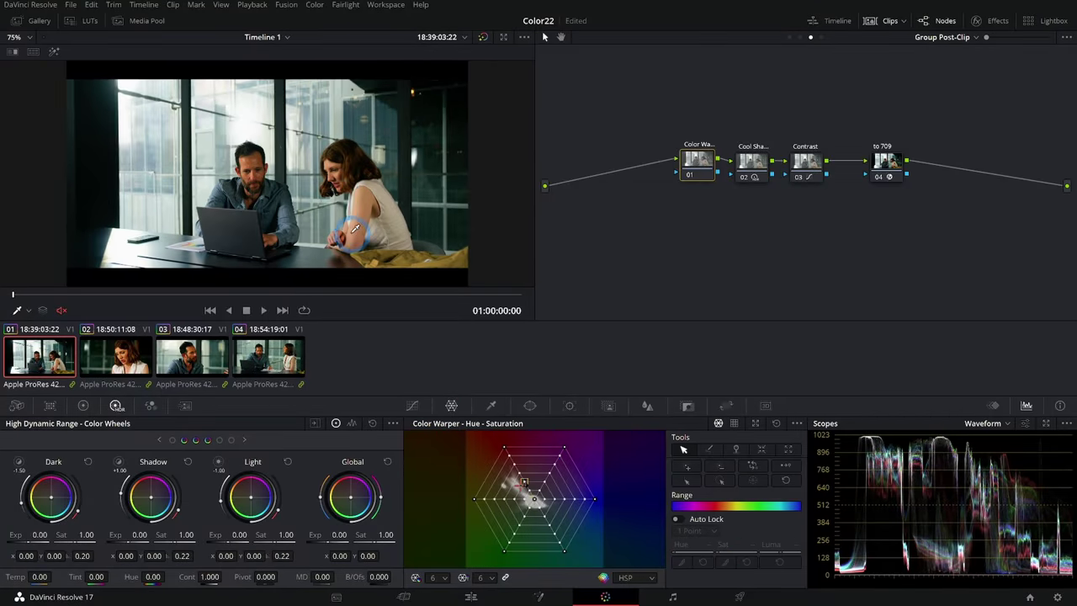
pyautogui.click(520, 511)
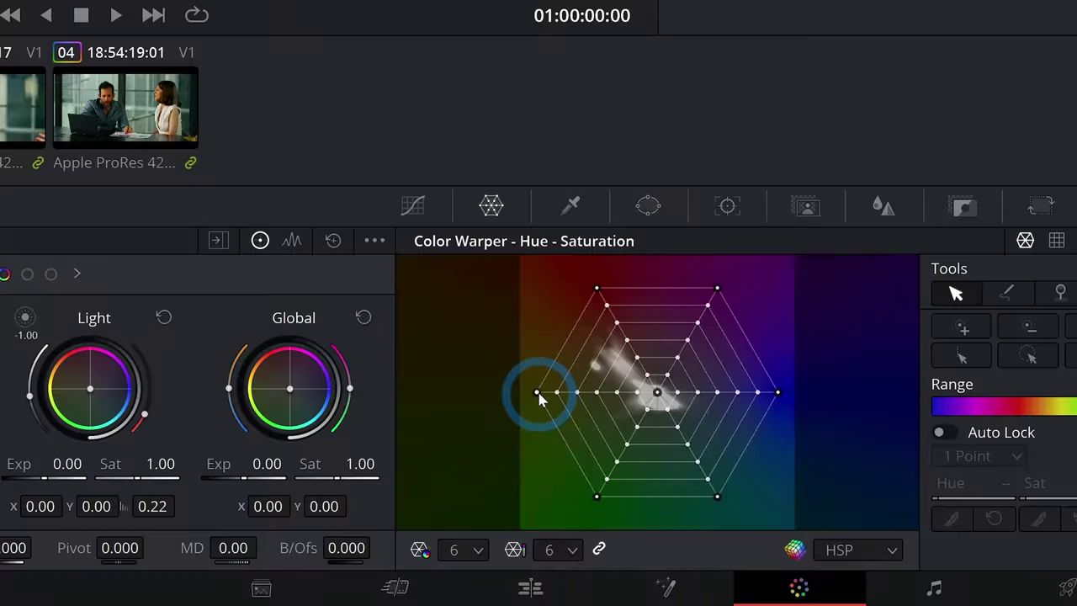
pyautogui.moveTo(539, 397); pyautogui.dragTo(656, 397)
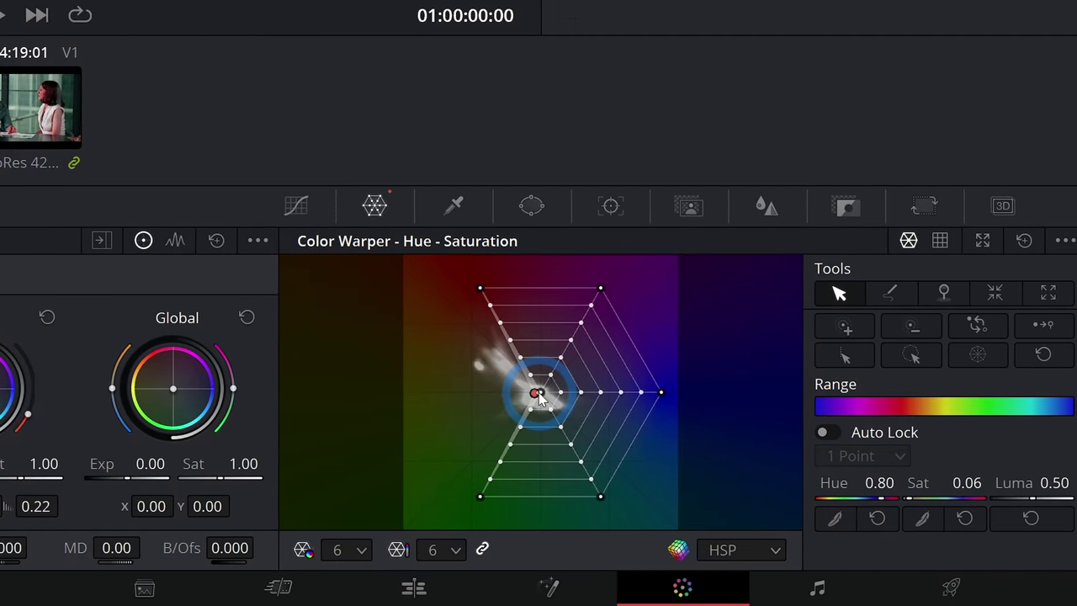
pyautogui.moveTo(539, 400); pyautogui.dragTo(544, 399)
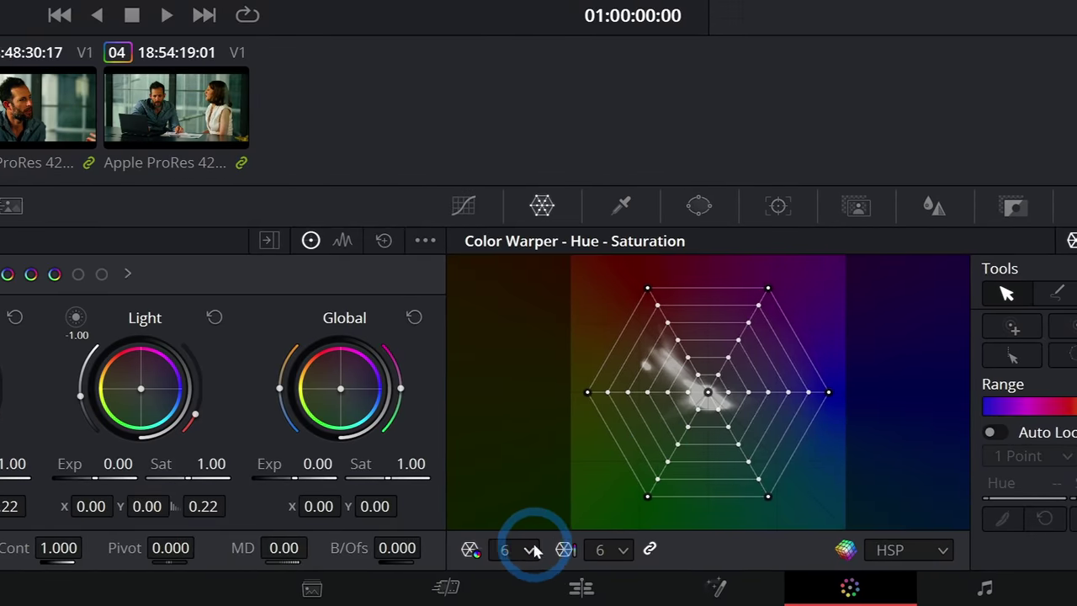
# Set the Color Warper grid to 8 divisions and warp it, pulling blue and orange slightly inward and shifting green toward yellow.
pyautogui.click(530, 549)
pyautogui.click(529, 443)
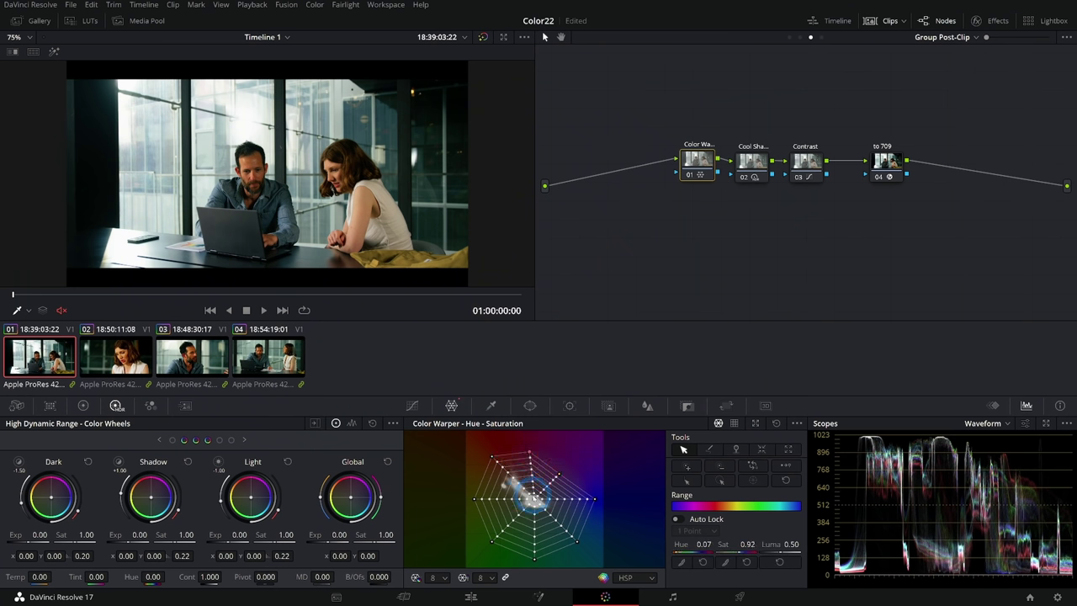
pyautogui.click(594, 498)
pyautogui.click(496, 538)
pyautogui.moveTo(498, 539); pyautogui.dragTo(494, 502)
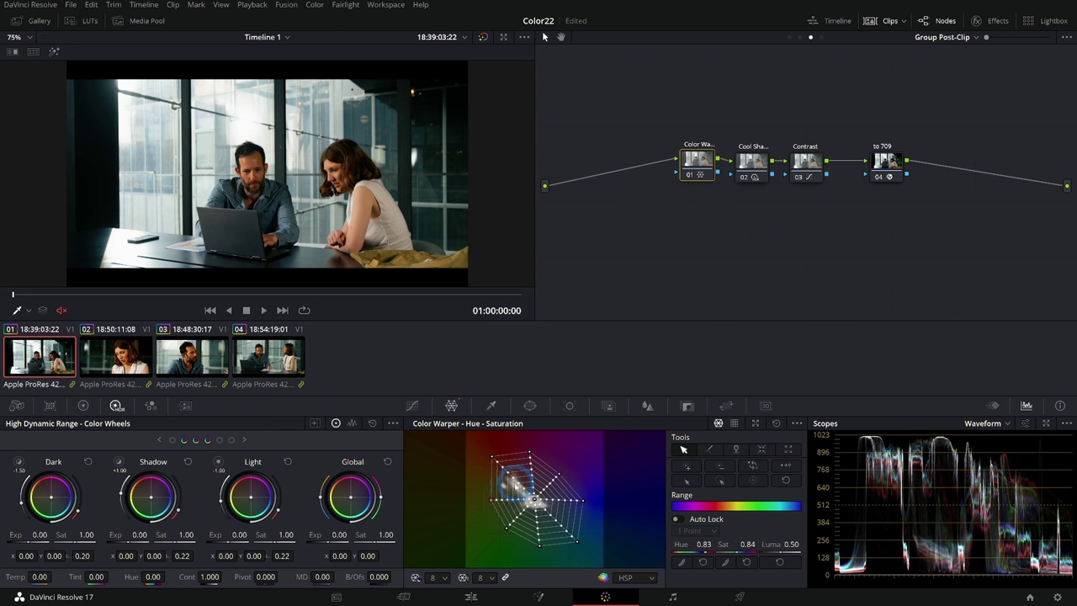
pyautogui.moveTo(494, 460); pyautogui.dragTo(498, 463)
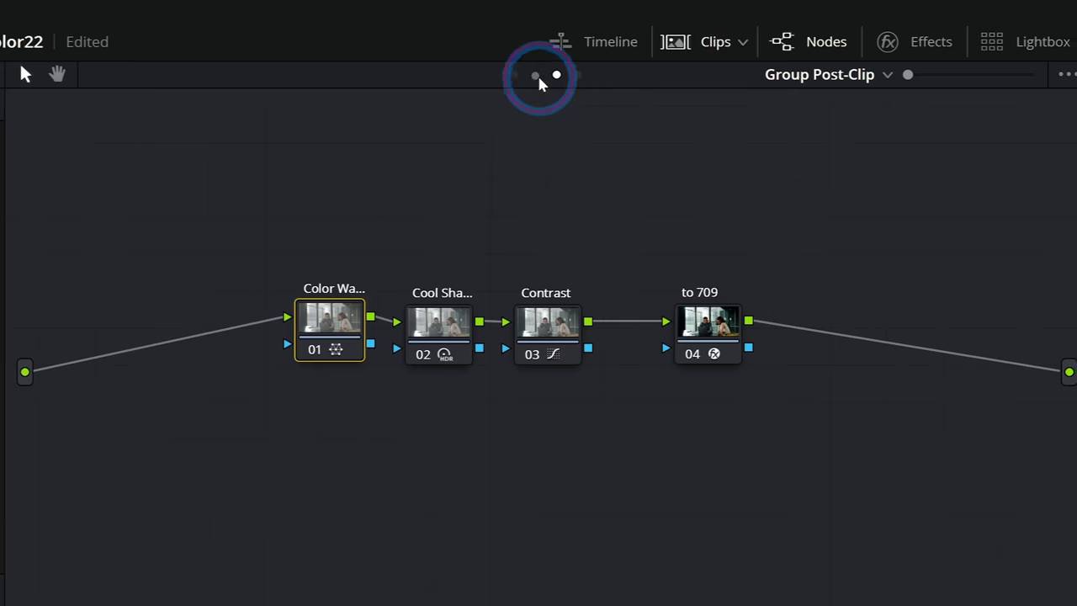
# At Clip level, look over the clips, grab a still of the first one, and show it as an inverted wipe against the second clip.
pyautogui.click(800, 38)
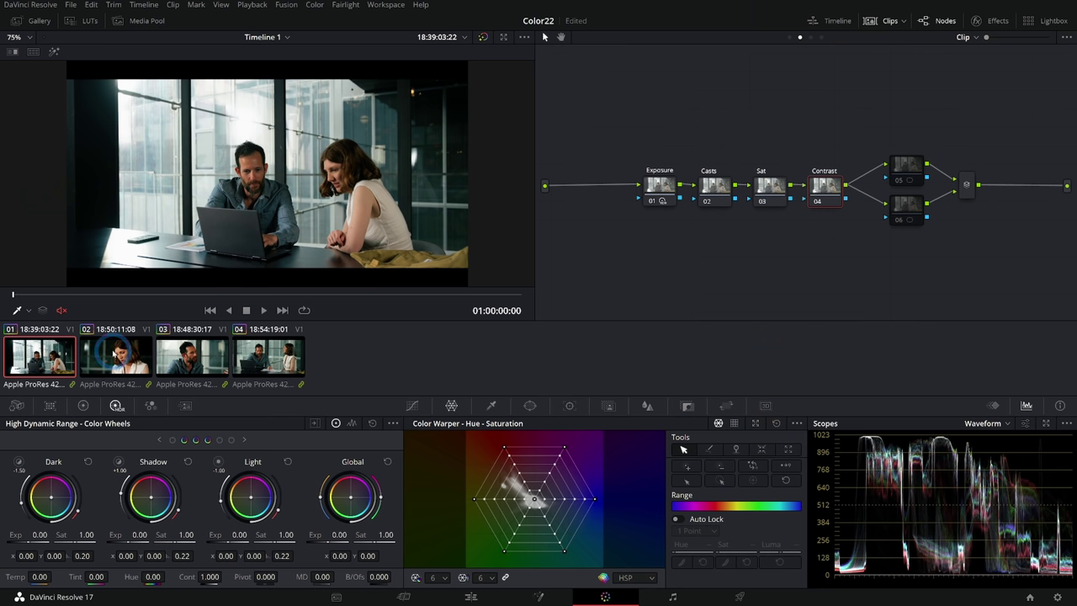
pyautogui.click(115, 353)
pyautogui.click(261, 353)
pyautogui.click(139, 357)
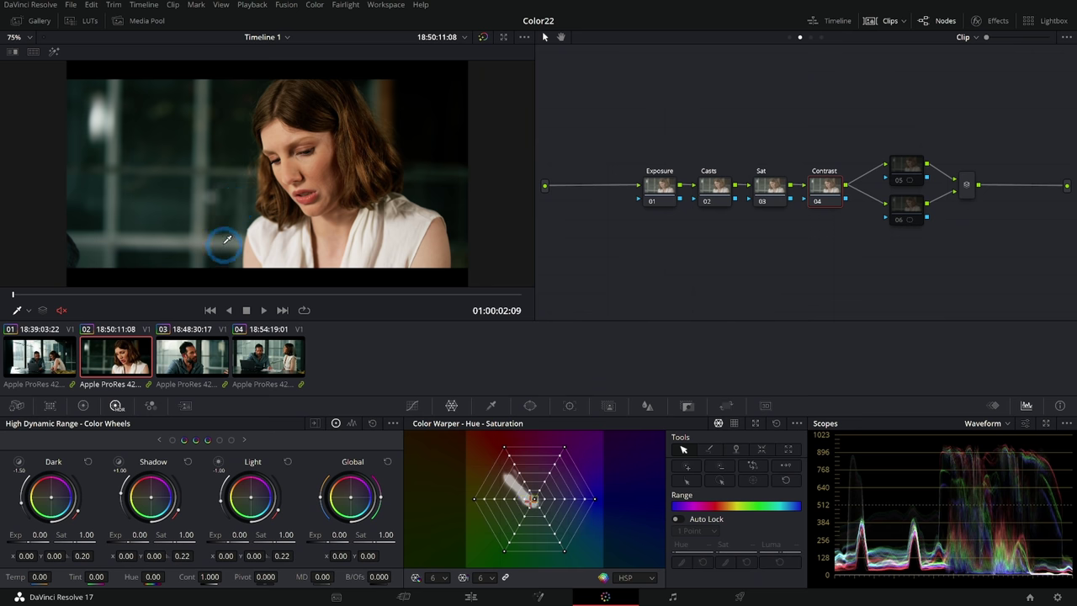
pyautogui.press('Up')
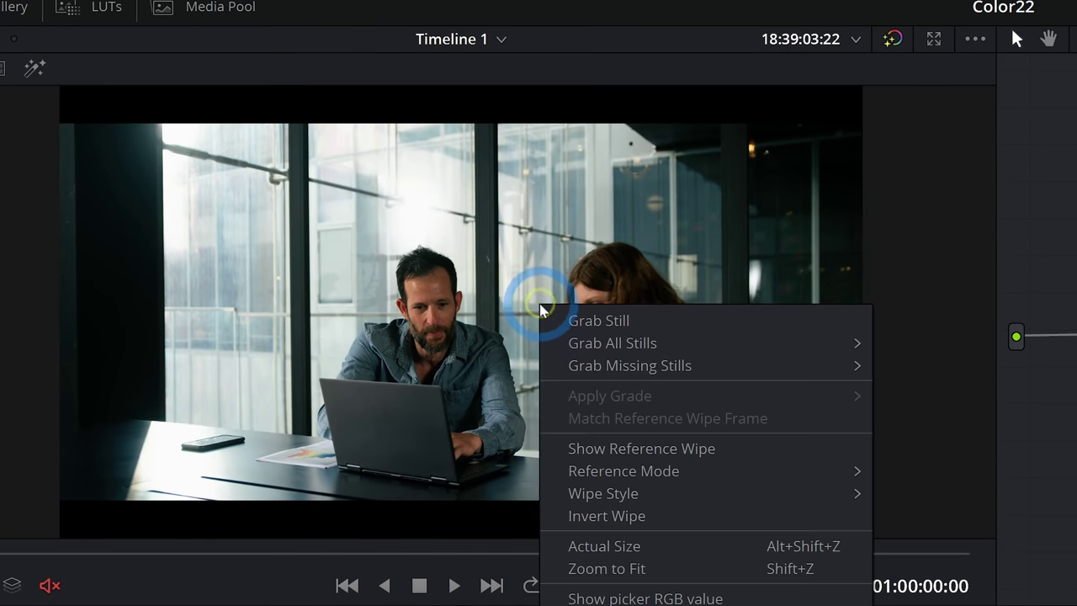
pyautogui.click(541, 309)
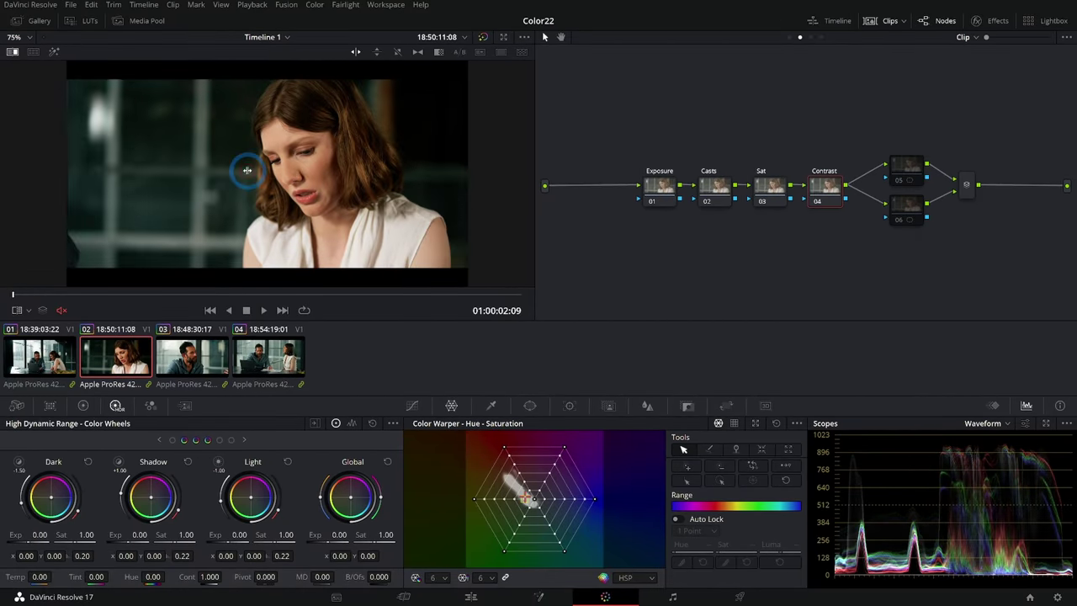
pyautogui.moveTo(247, 170); pyautogui.dragTo(375, 194)
pyautogui.hotkey('alt', 'w')
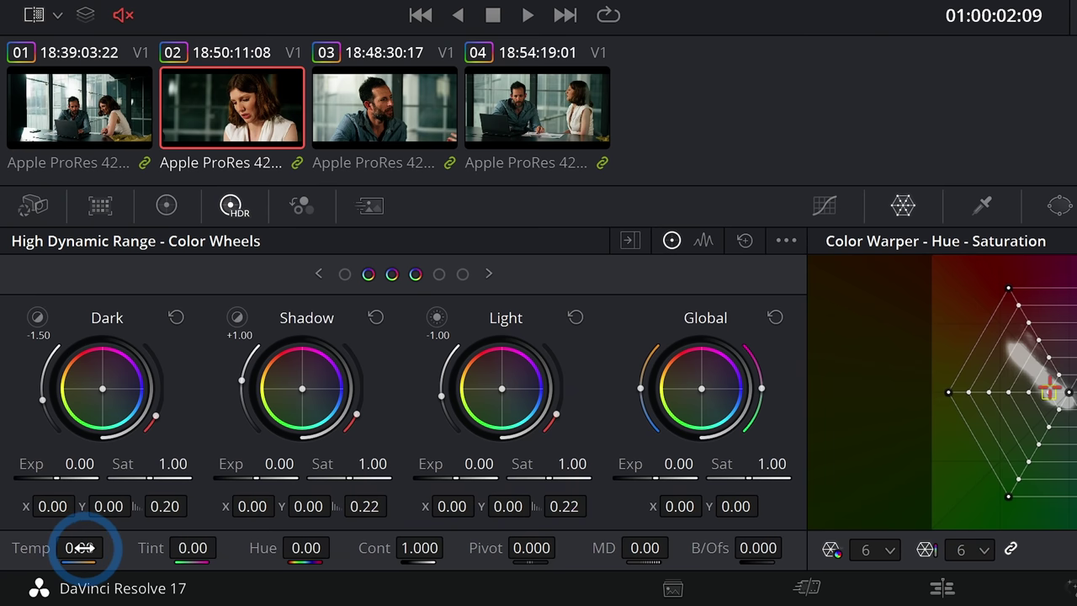
# On the second clip's Casts node, lower the temperature to about -210 and compare the woman's skin tones across the wipe.
pyautogui.moveTo(91, 547); pyautogui.dragTo(29, 567)
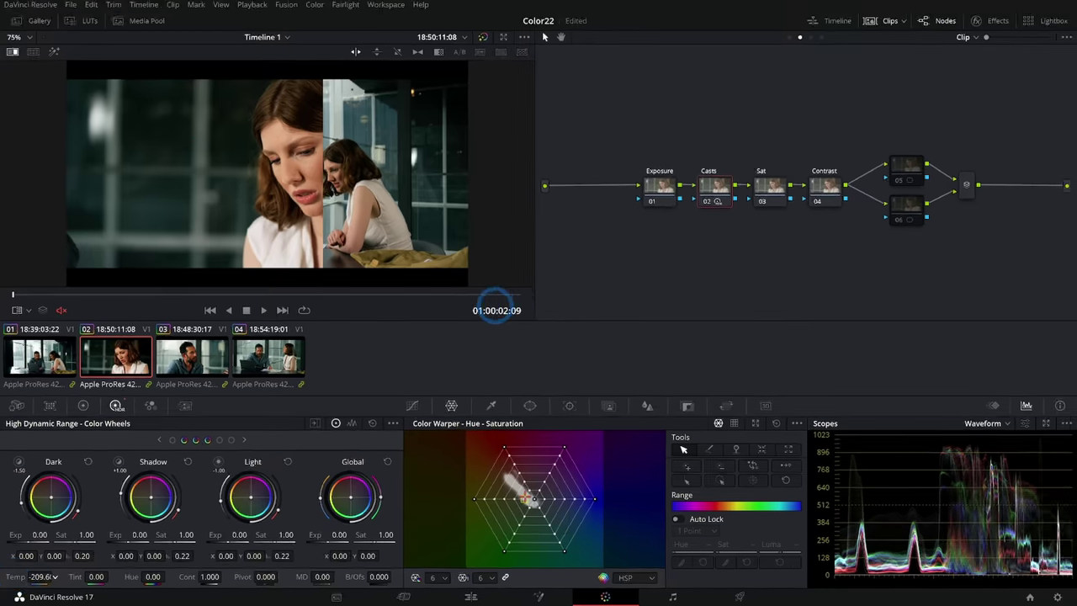
pyautogui.moveTo(497, 309); pyautogui.dragTo(187, 314)
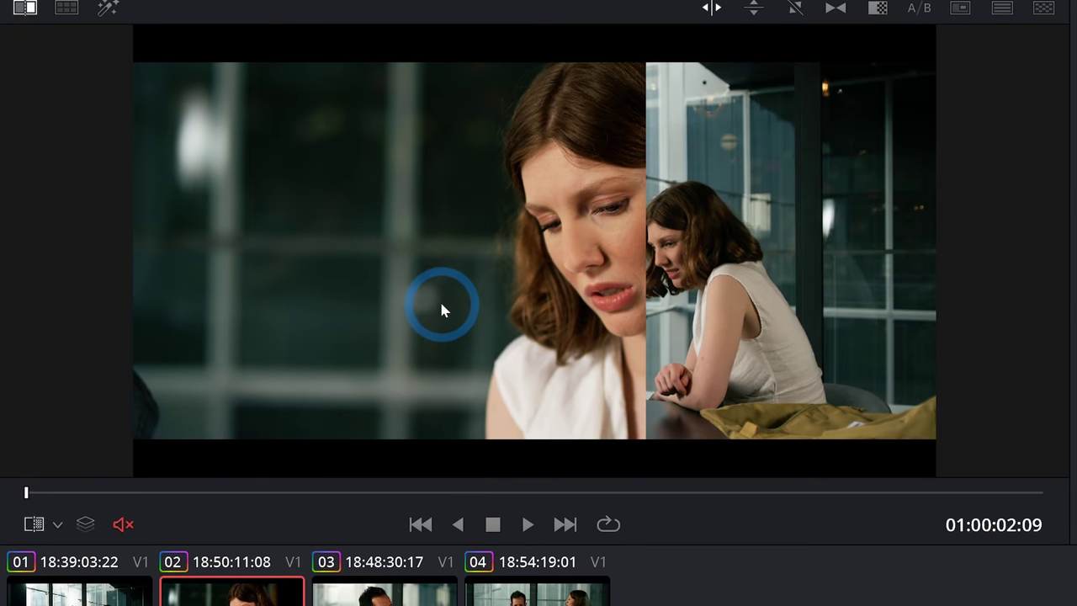
pyautogui.moveTo(443, 310)
pyautogui.mouseDown()
pyautogui.moveTo(513, 294)
pyautogui.moveTo(636, 308)
pyautogui.mouseUp()
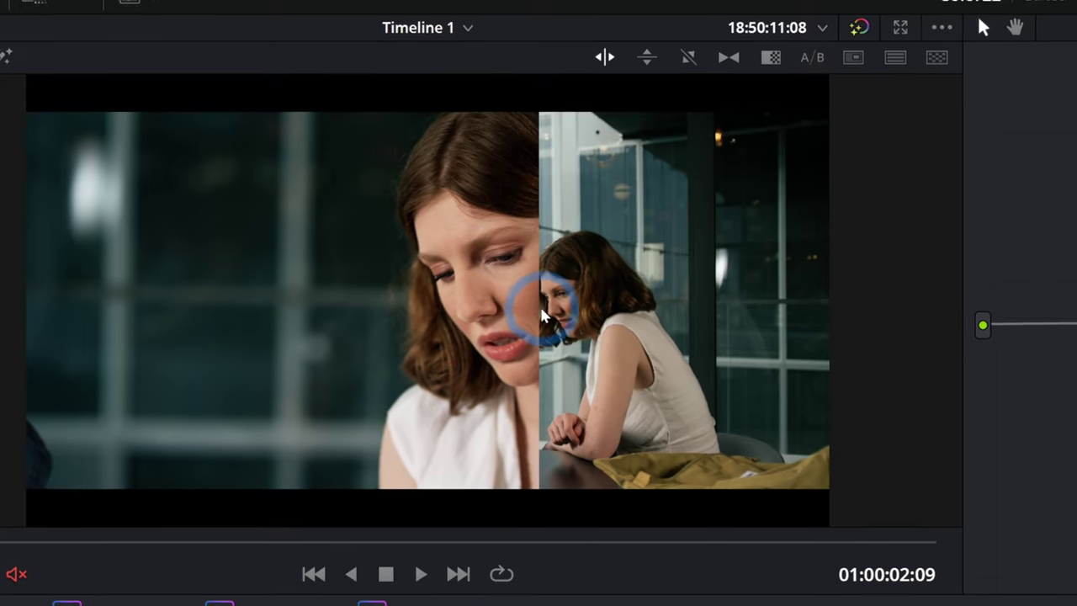
pyautogui.moveTo(538, 309); pyautogui.dragTo(558, 309)
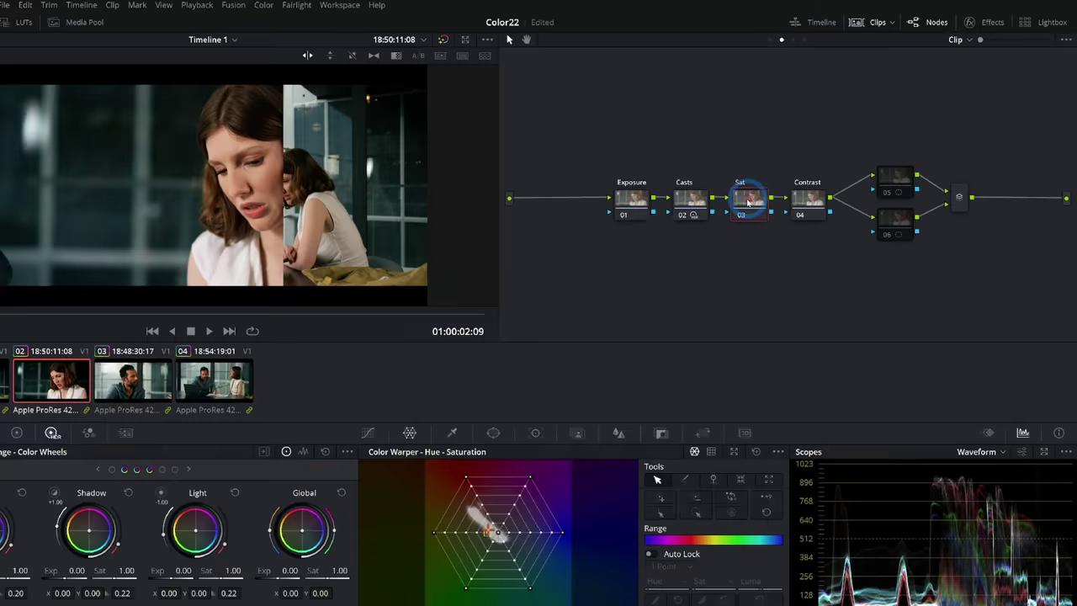
# On the second clip's Sat node, lower the HDR Global saturation to 0.87 to match the reference still.
pyautogui.click(320, 574)
pyautogui.moveTo(376, 549); pyautogui.dragTo(381, 539)
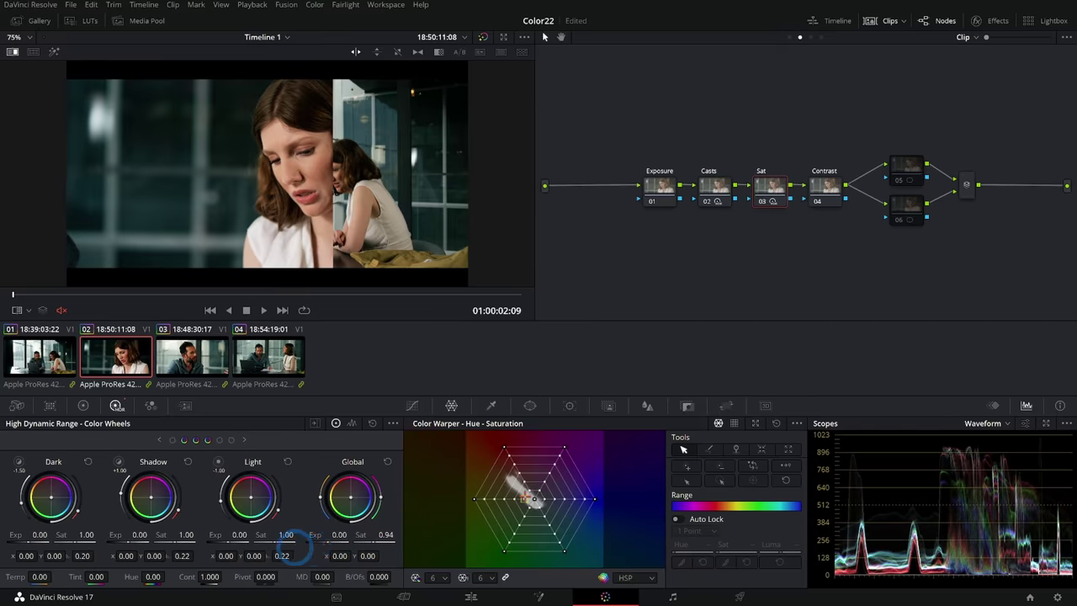
pyautogui.click(322, 206)
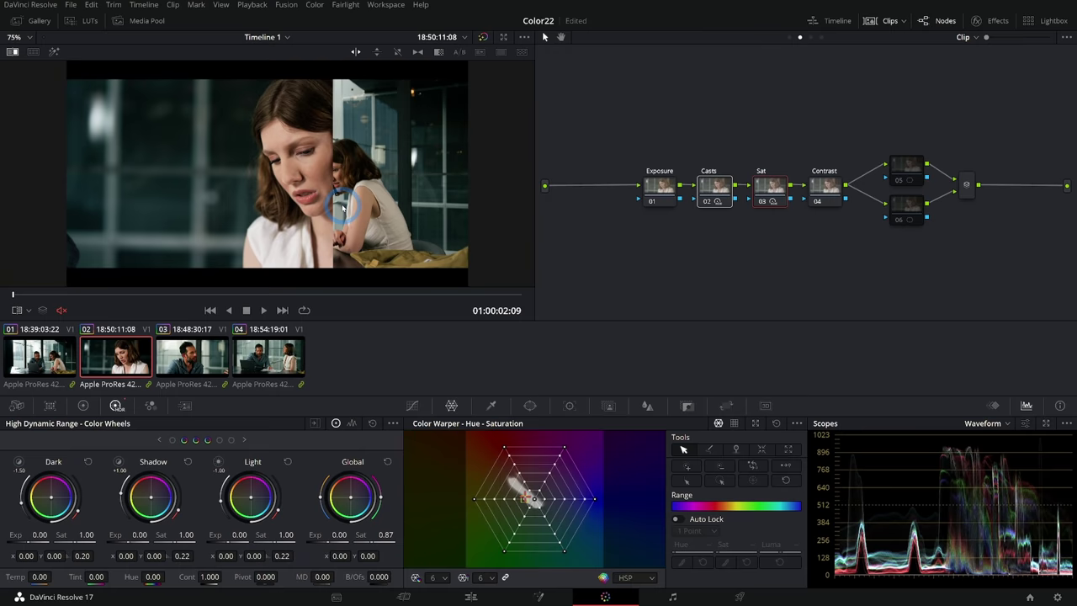
# Go to the third clip, invert the wipe, and place its edge across the man's face to compare skin tones.
pyautogui.press('Down')
pyautogui.moveTo(366, 204); pyautogui.dragTo(203, 206)
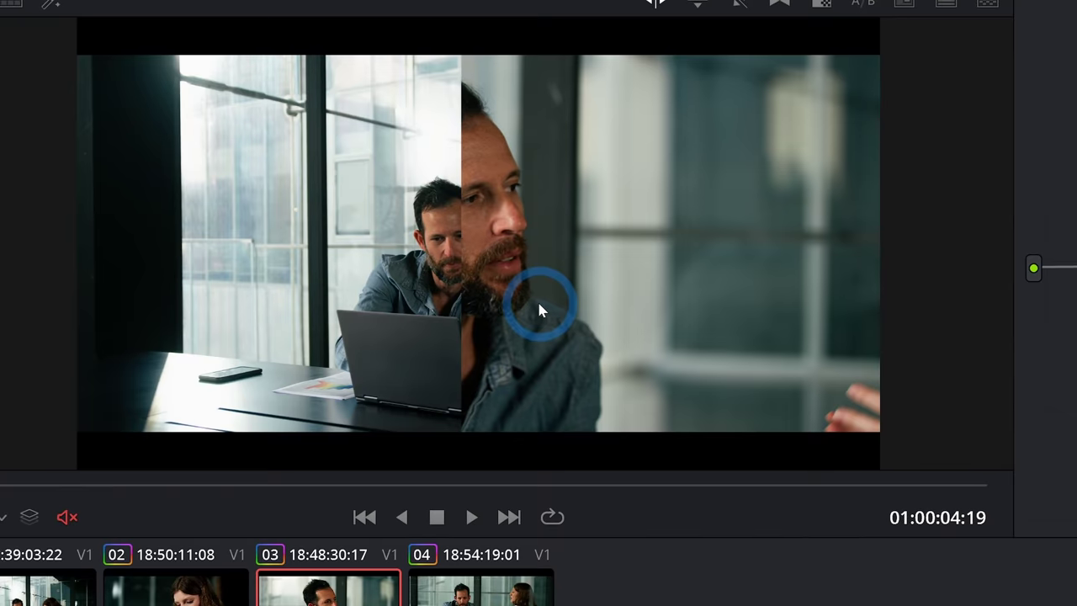
pyautogui.moveTo(408, 306); pyautogui.dragTo(342, 306)
pyautogui.hotkey('alt', 'w')
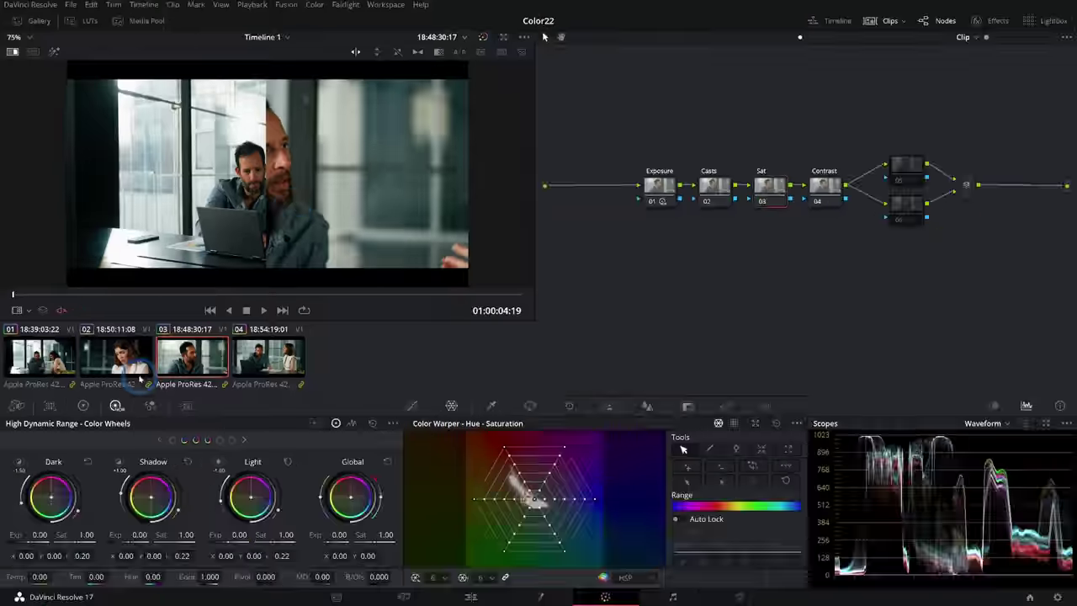
# On the third clip's Casts node, lower the temperature to about -416 and recheck the man's face across the wipe.
pyautogui.click(710, 195)
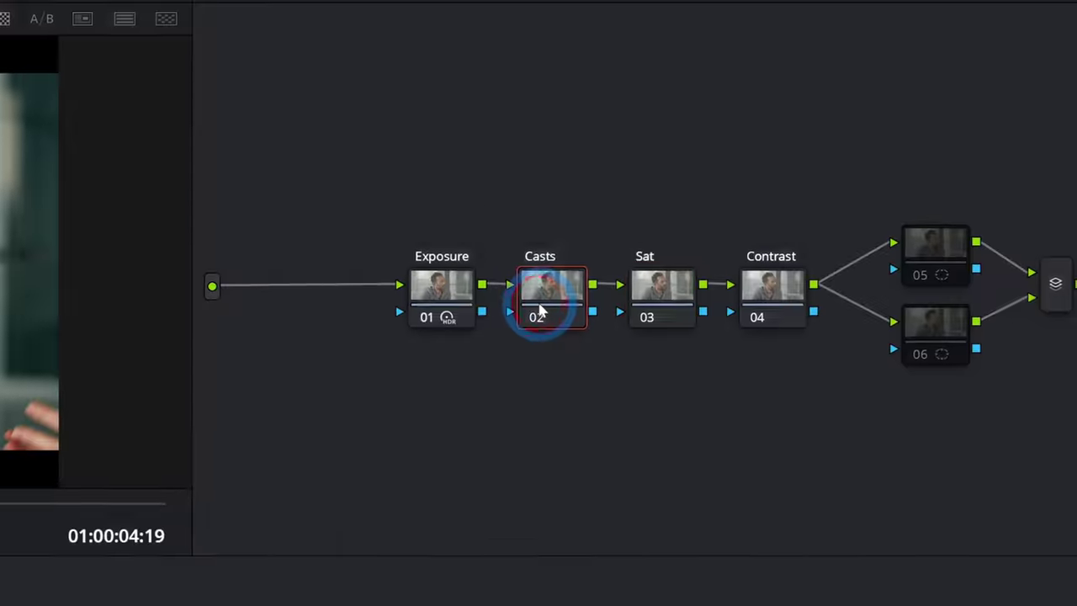
pyautogui.moveTo(42, 576); pyautogui.dragTo(430, 312)
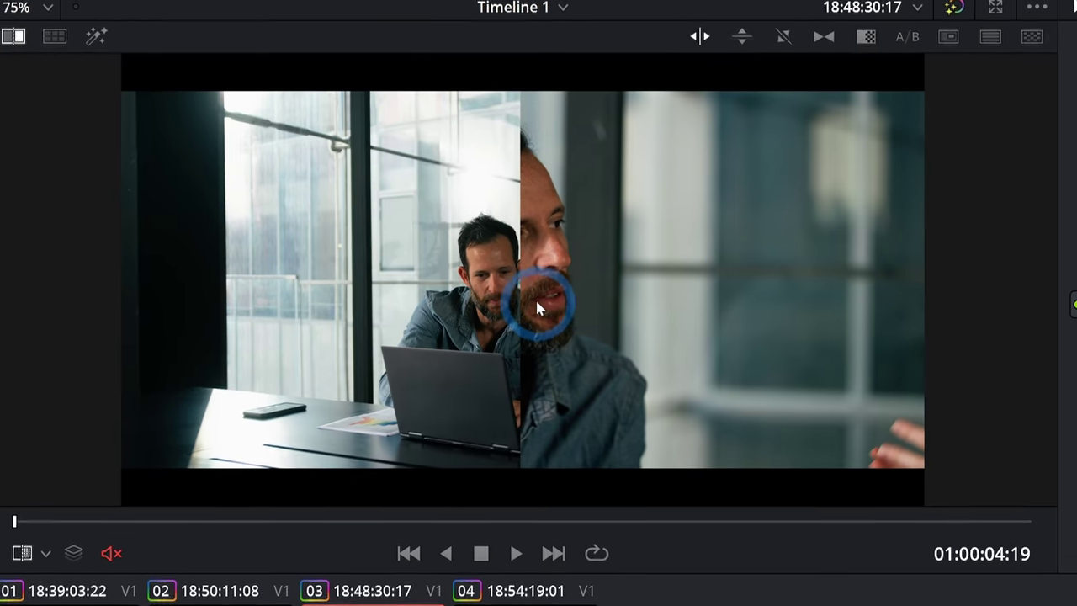
pyautogui.moveTo(537, 304); pyautogui.dragTo(509, 307)
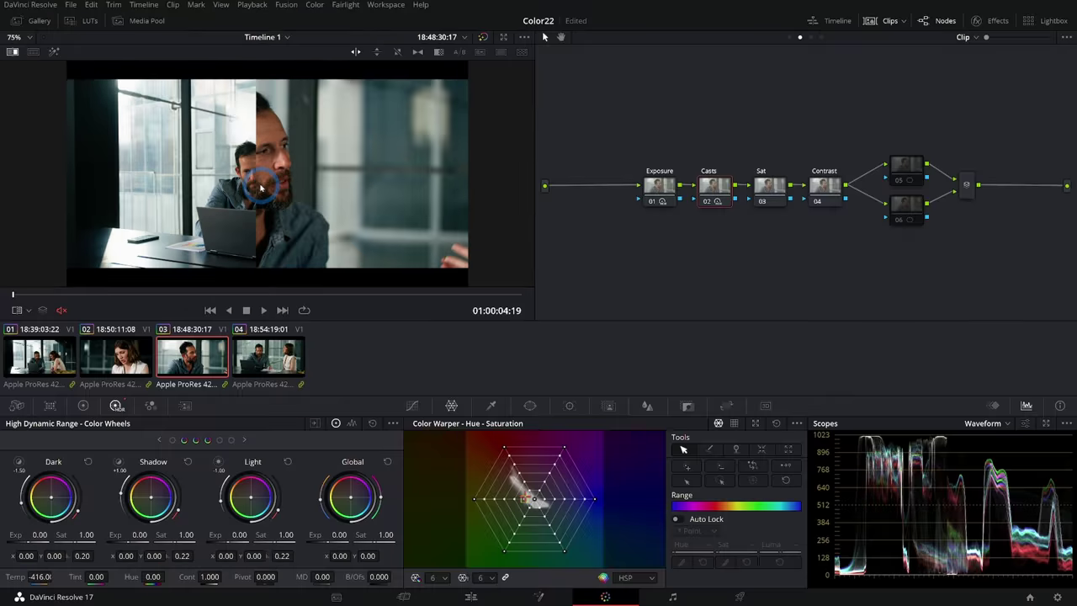
# Go to the fourth clip and sweep the wipe across both people to compare its colour with the reference still.
pyautogui.click(264, 341)
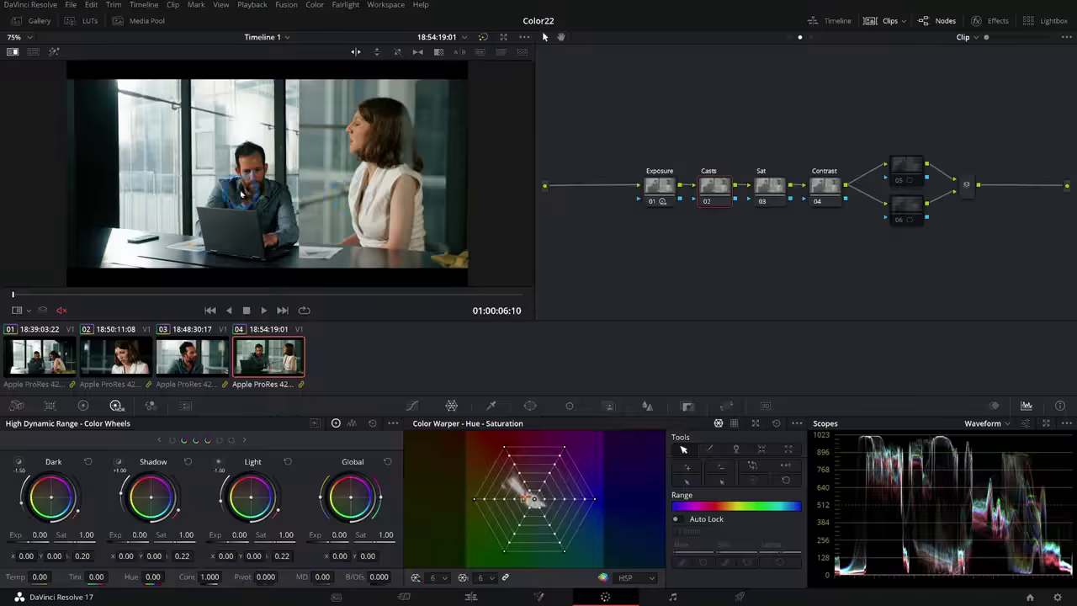
pyautogui.moveTo(538, 302); pyautogui.dragTo(875, 302)
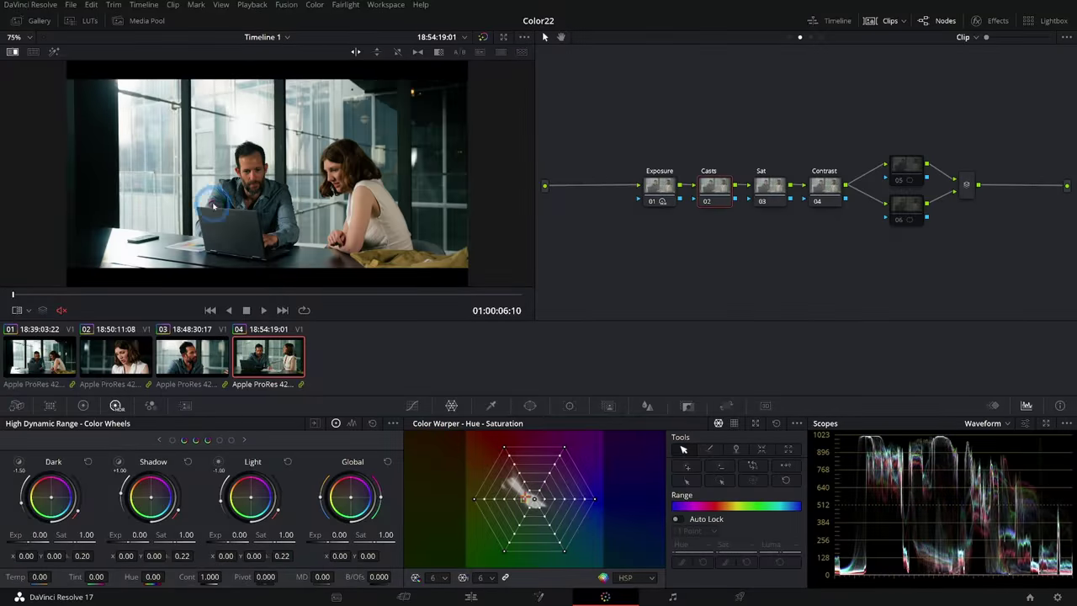
pyautogui.moveTo(237, 311); pyautogui.dragTo(584, 304)
pyautogui.moveTo(376, 196); pyautogui.dragTo(329, 202)
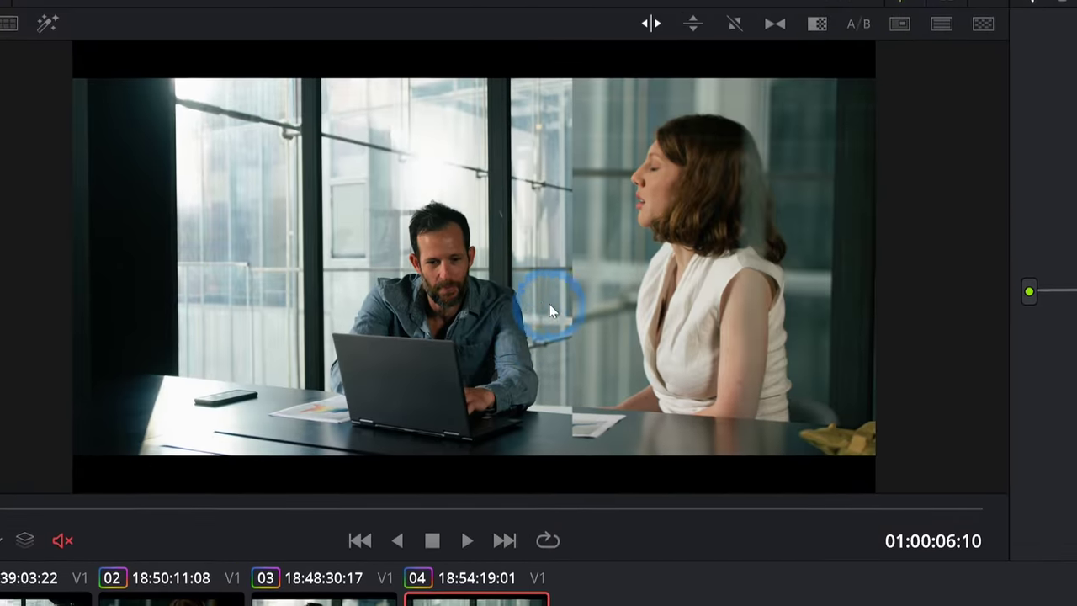
pyautogui.moveTo(551, 311); pyautogui.dragTo(398, 328)
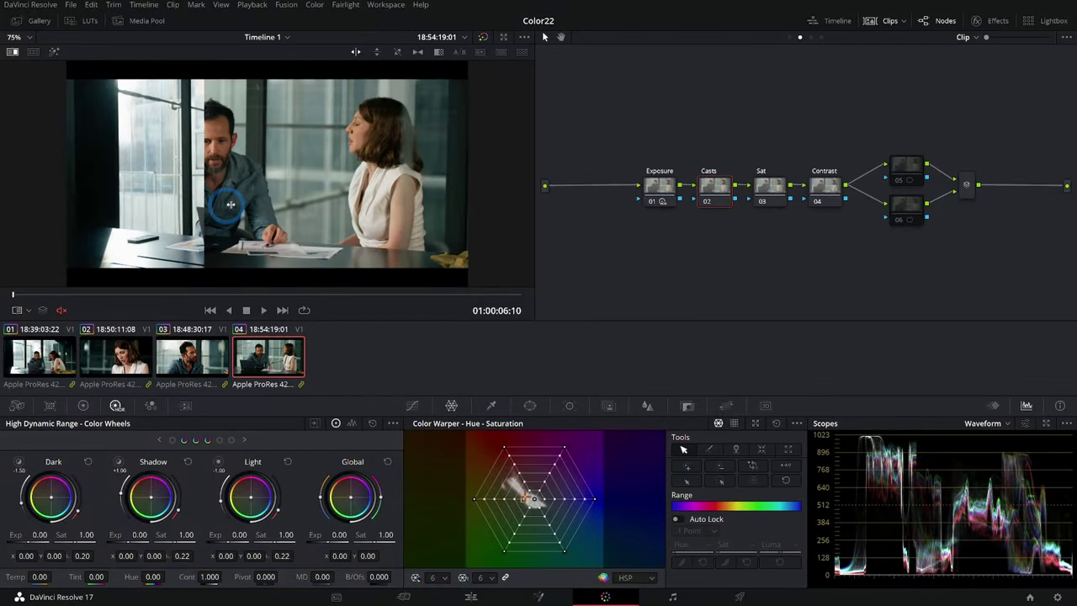
# On the fourth clip's Exposure node, raise the HDR Global exposure to 0.66 and recheck the clip across the wipe.
pyautogui.moveTo(229, 204); pyautogui.dragTo(321, 208)
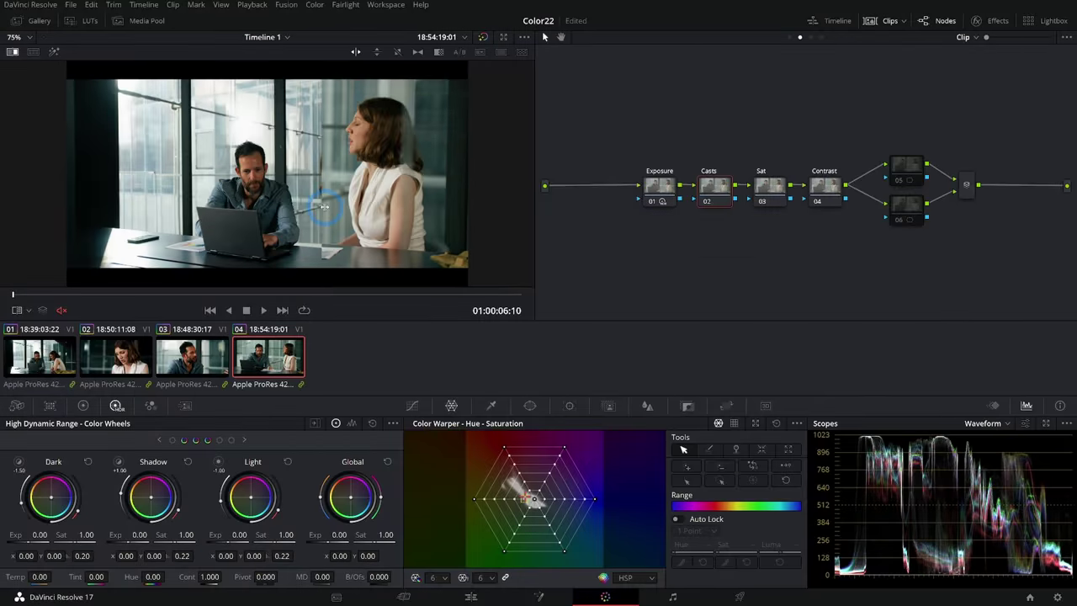
pyautogui.moveTo(324, 206); pyautogui.dragTo(476, 198)
pyautogui.click(665, 190)
pyautogui.moveTo(376, 503); pyautogui.dragTo(376, 505)
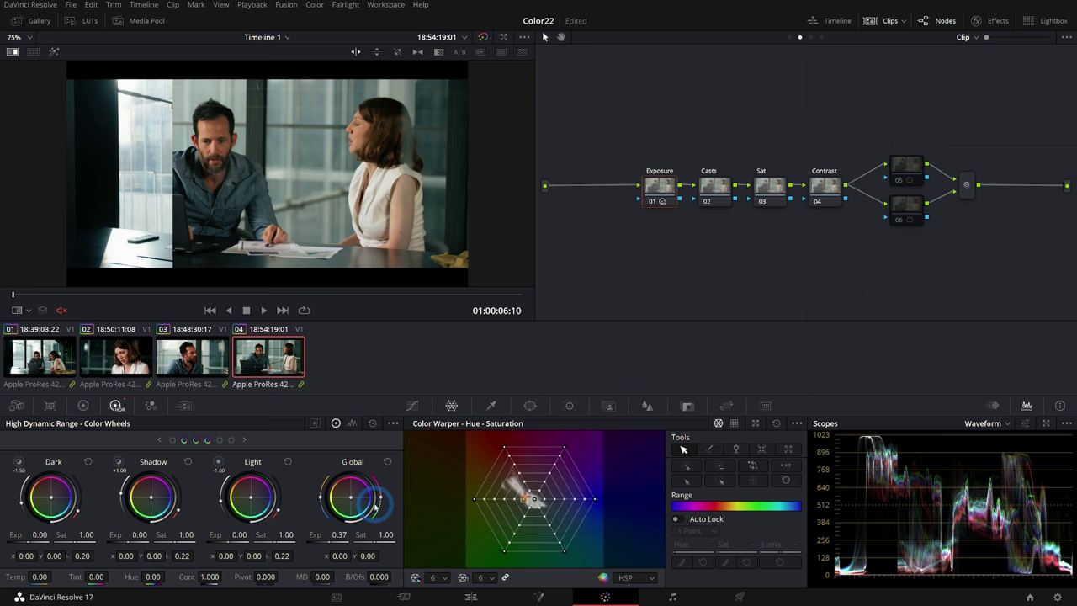
pyautogui.moveTo(352, 544); pyautogui.dragTo(401, 542)
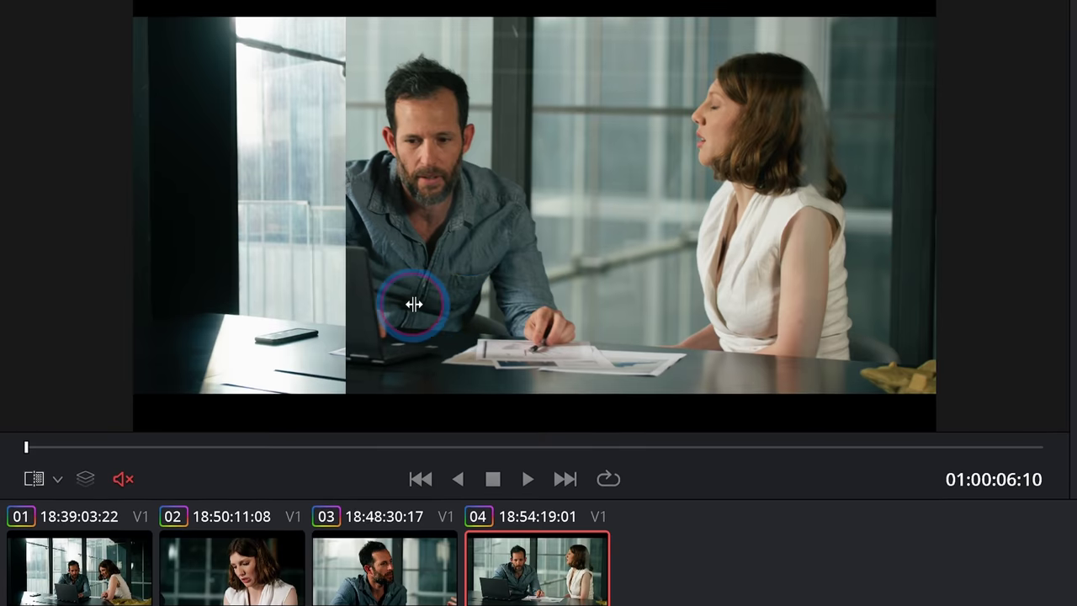
pyautogui.moveTo(207, 224); pyautogui.dragTo(254, 231)
pyautogui.moveTo(508, 302); pyautogui.dragTo(580, 299)
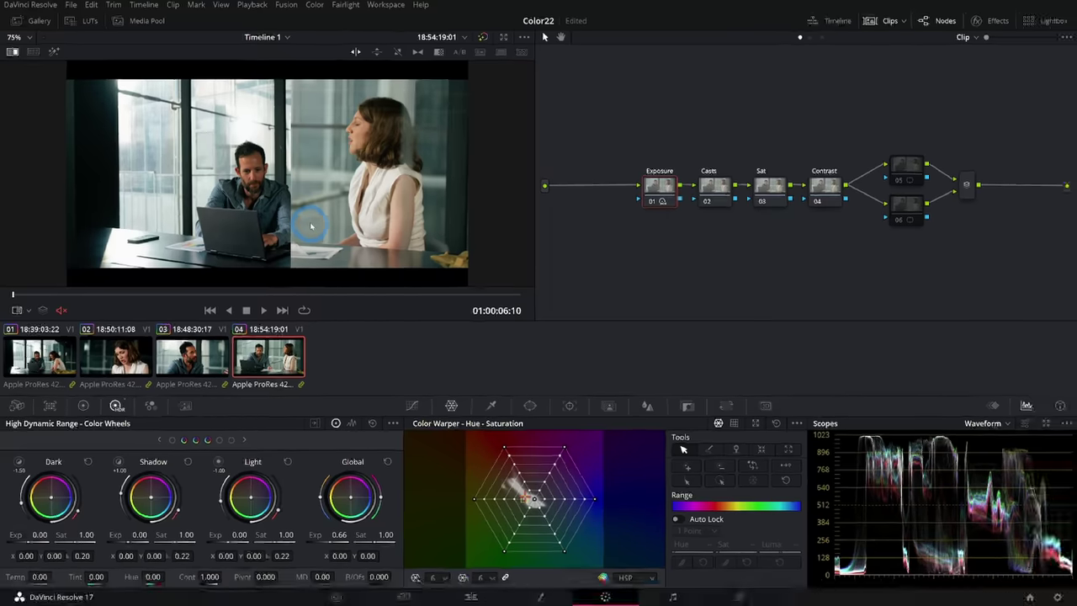
# On the fourth clip's Contrast node, set contrast to 1.046 and pivot to 0.910, and compare both people with the reference across the wipe.
pyautogui.click(838, 192)
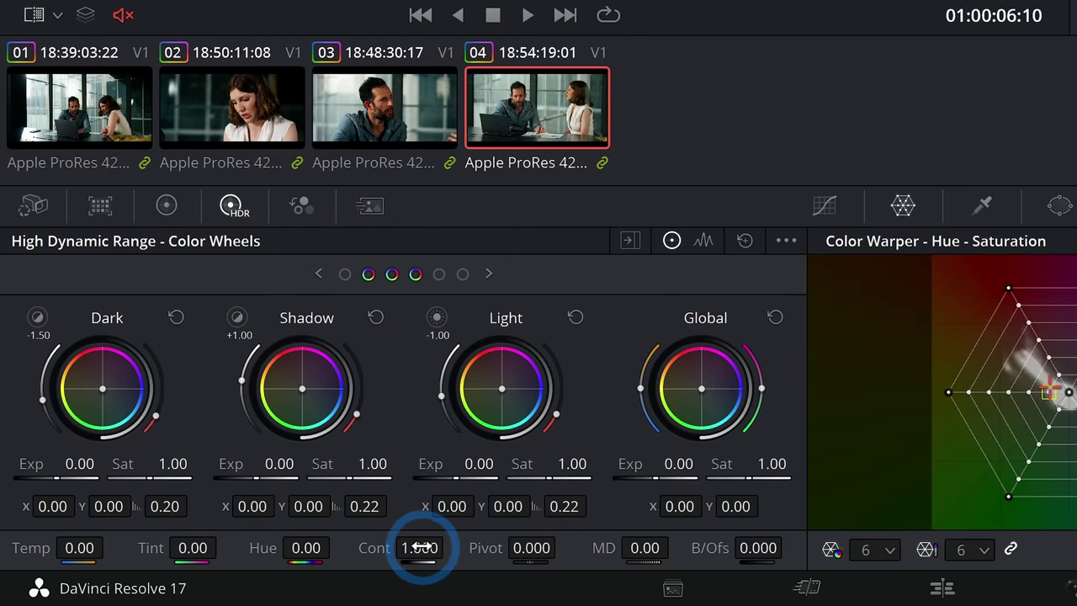
pyautogui.moveTo(418, 547); pyautogui.dragTo(432, 556)
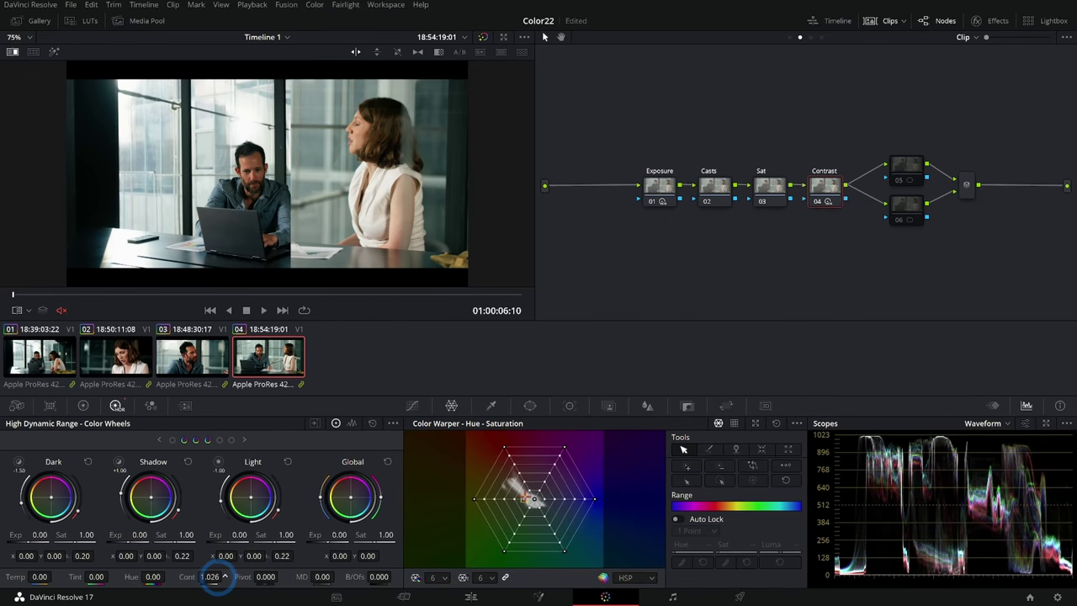
pyautogui.moveTo(224, 575); pyautogui.dragTo(229, 576)
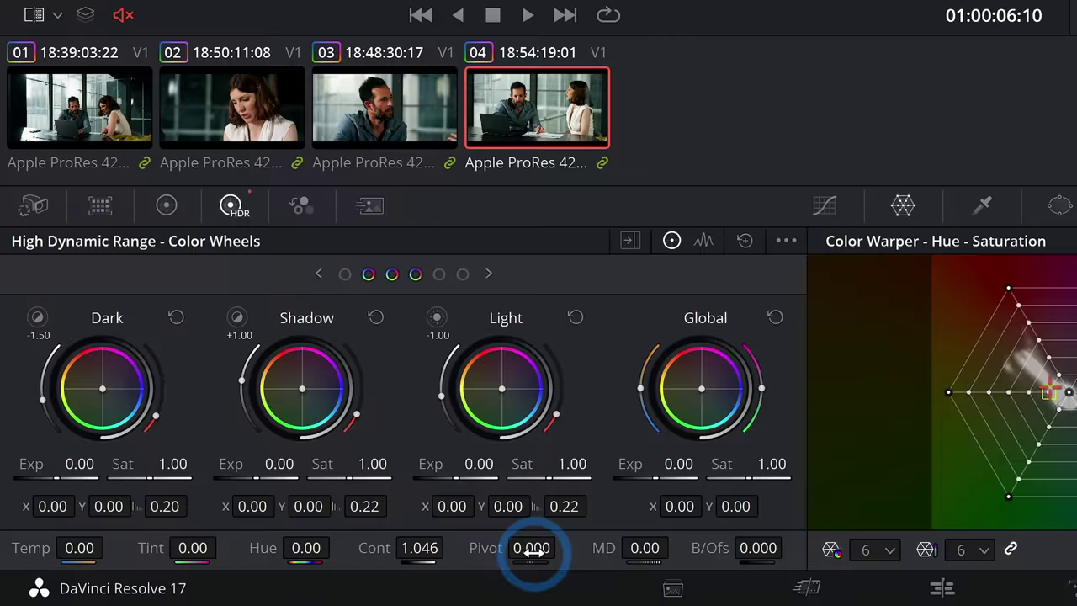
pyautogui.moveTo(264, 580); pyautogui.dragTo(322, 587)
pyautogui.click(222, 254)
pyautogui.scroll(8, 224, 226)
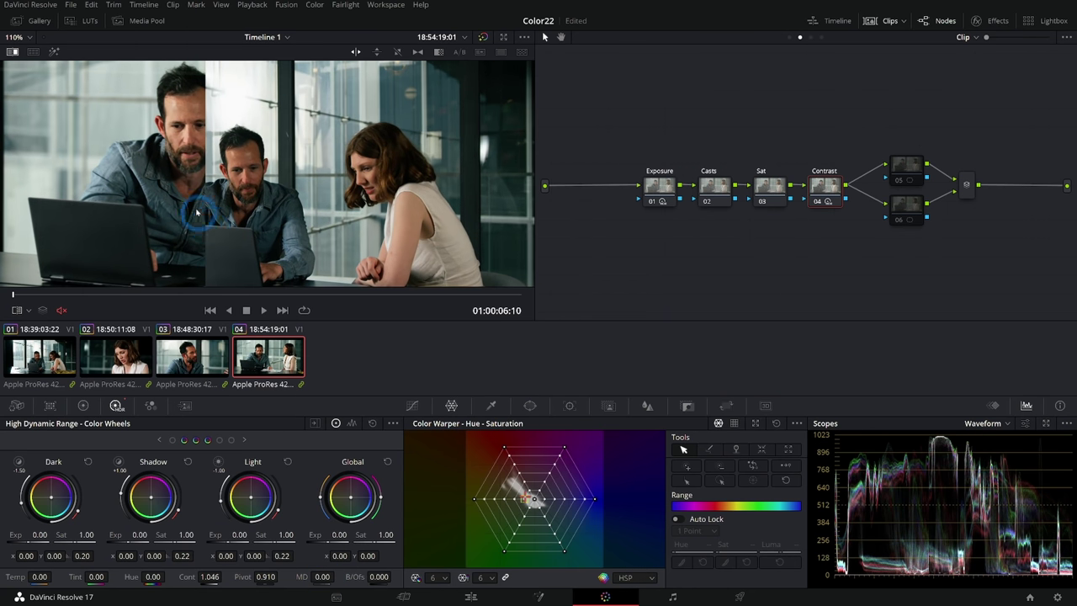
pyautogui.moveTo(195, 192); pyautogui.dragTo(290, 186)
pyautogui.hotkey('shift', 'z')
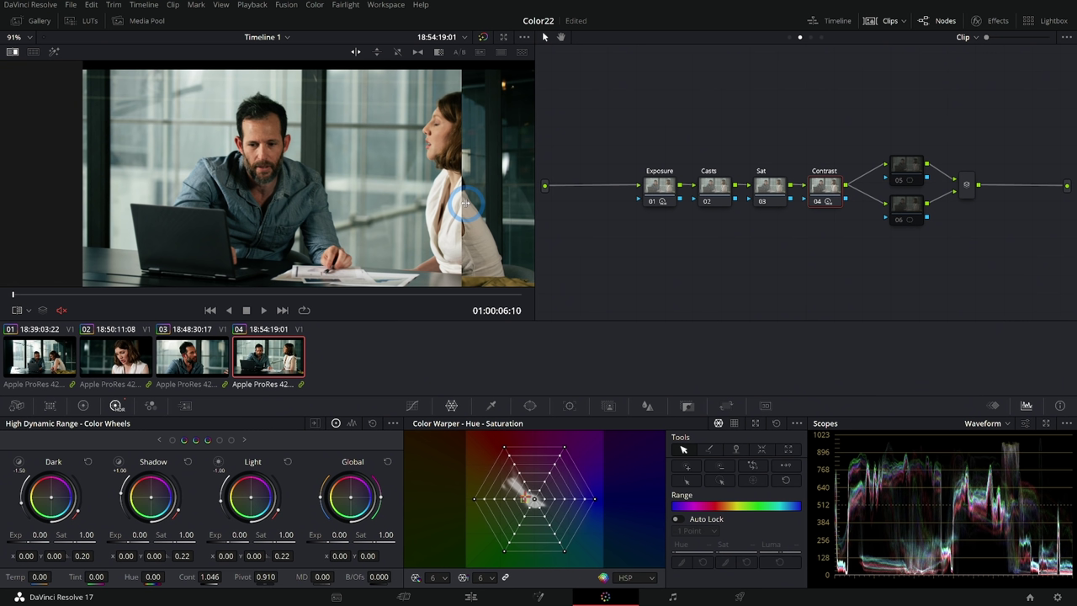
# On the fourth clip's Casts node, lower the temperature to about -456 and place the wipe edge between the two versions of the man.
pyautogui.click(716, 193)
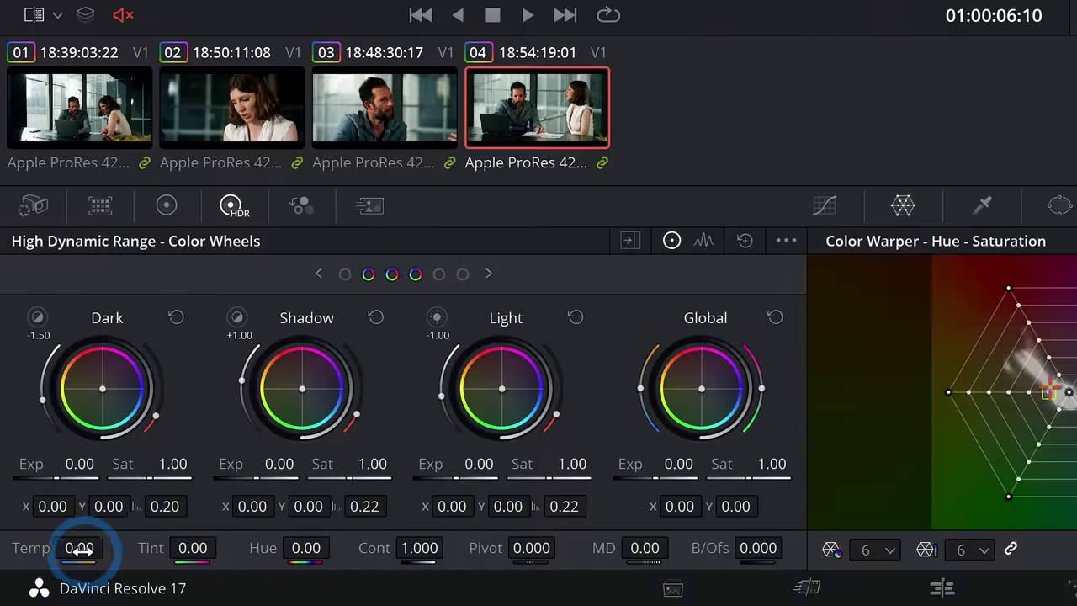
pyautogui.moveTo(80, 548); pyautogui.dragTo(26, 572)
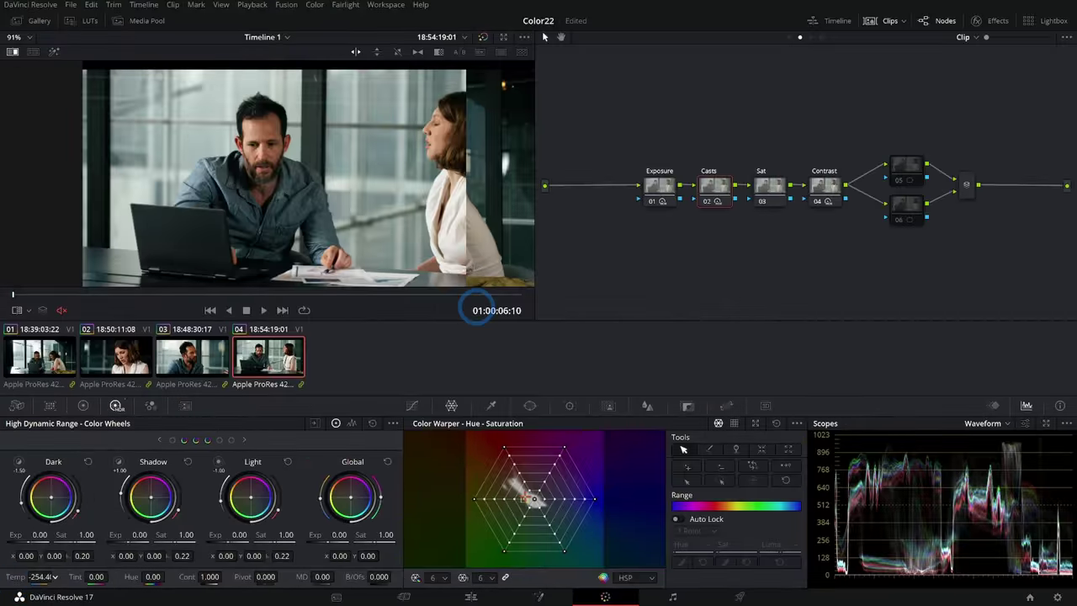
pyautogui.moveTo(476, 307); pyautogui.dragTo(403, 308)
pyautogui.moveTo(444, 213); pyautogui.dragTo(297, 213)
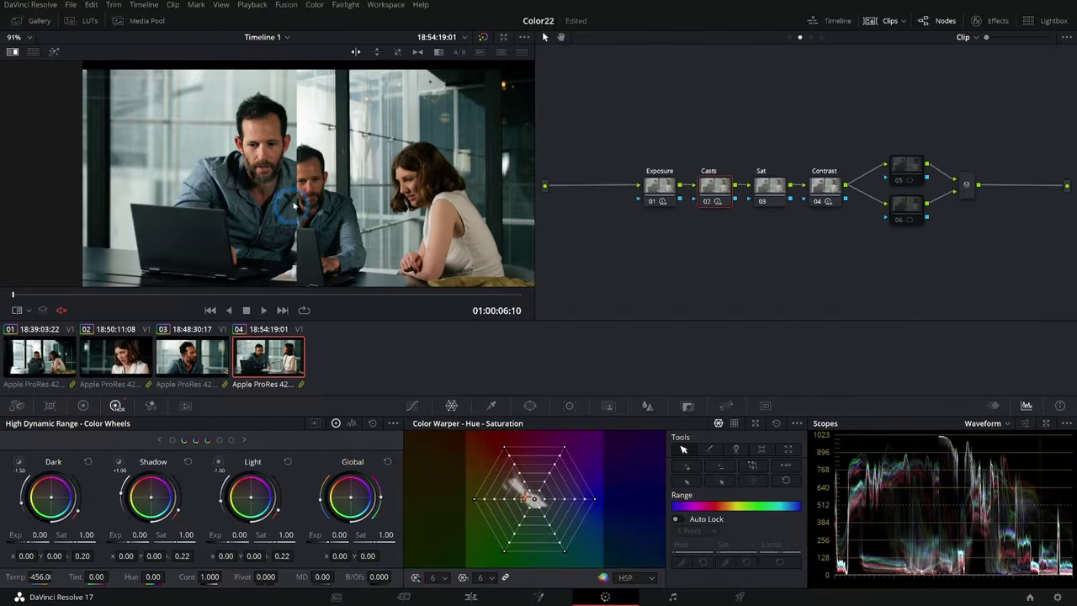
# Turn off the reference wipe and go back and forth through the four clips to check how well they match.
pyautogui.hotkey('ctrl', 'w')
pyautogui.click(212, 351)
pyautogui.click(134, 352)
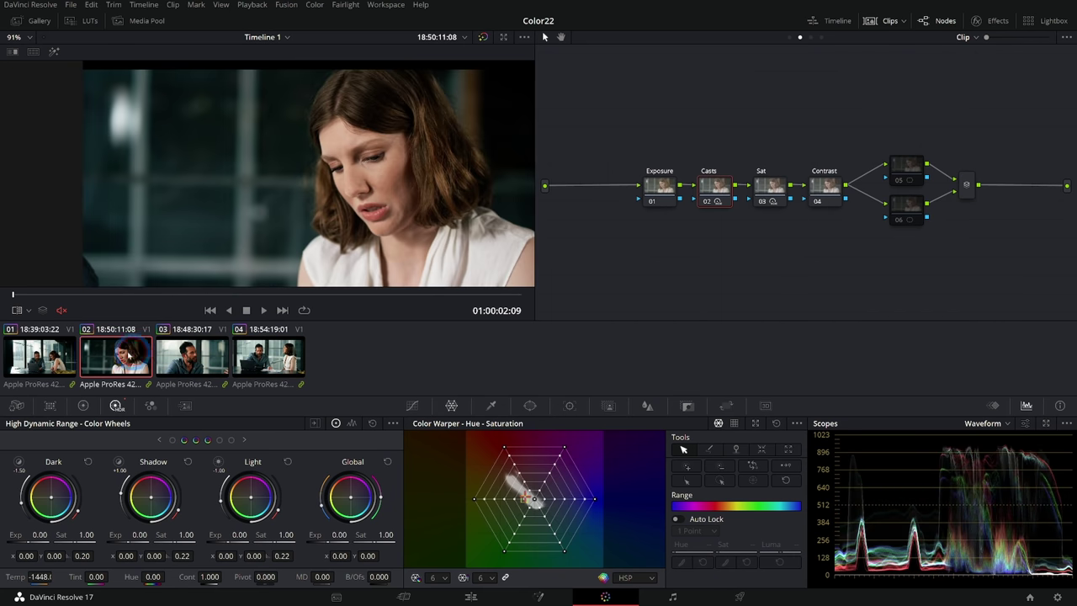
pyautogui.click(60, 354)
pyautogui.click(117, 353)
pyautogui.click(177, 352)
pyautogui.click(259, 353)
pyautogui.click(192, 352)
pyautogui.click(114, 356)
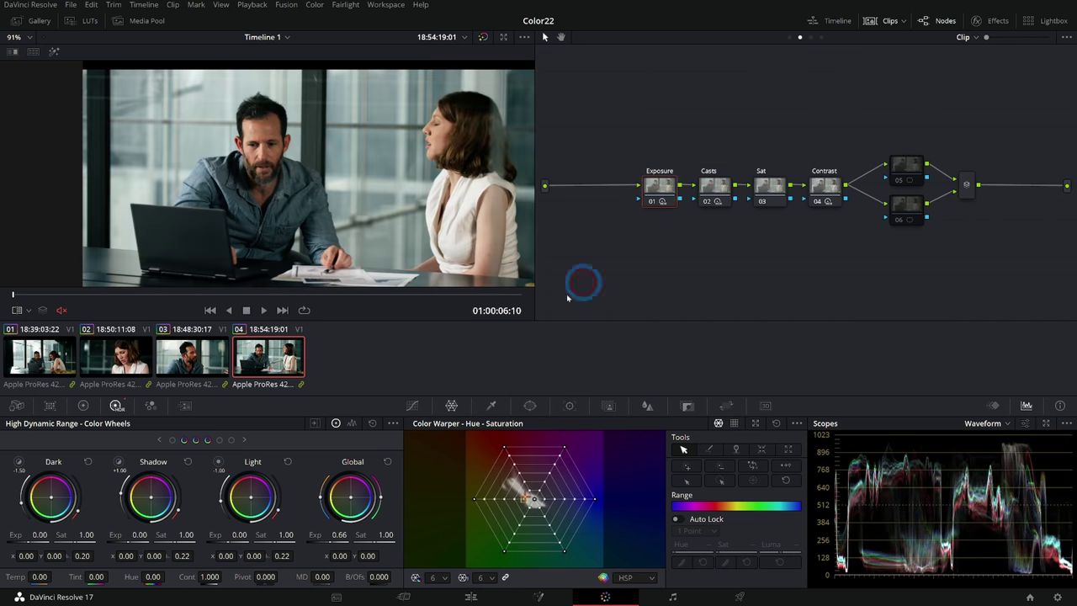
# On the fourth clip's Exposure node, lower the HDR Global exposure to 0.47 and compare with the other three clips.
pyautogui.moveTo(337, 543); pyautogui.dragTo(288, 545)
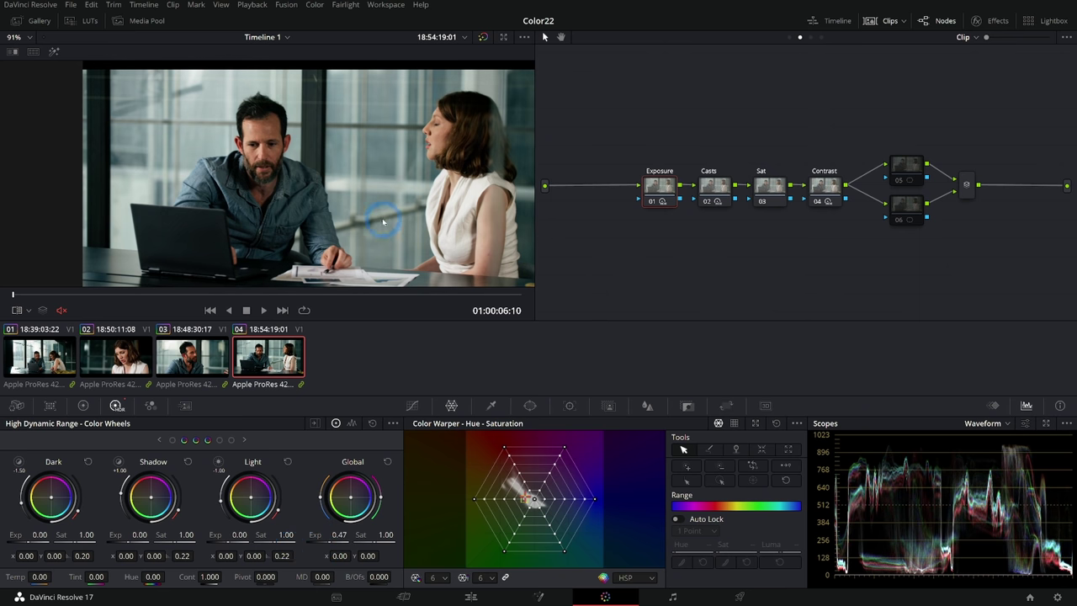
pyautogui.click(172, 352)
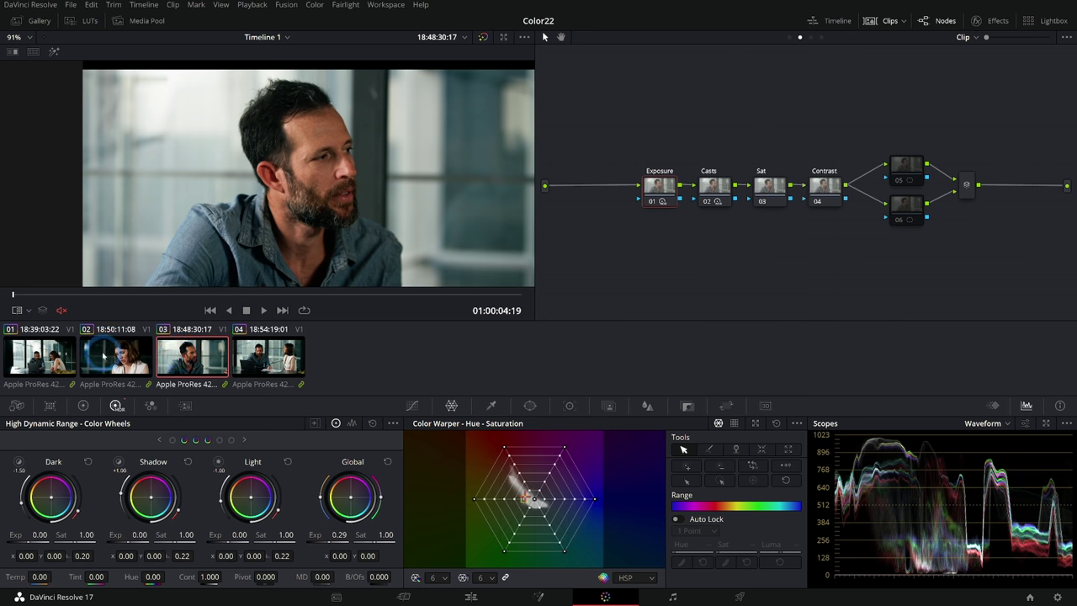
pyautogui.click(103, 356)
pyautogui.click(115, 329)
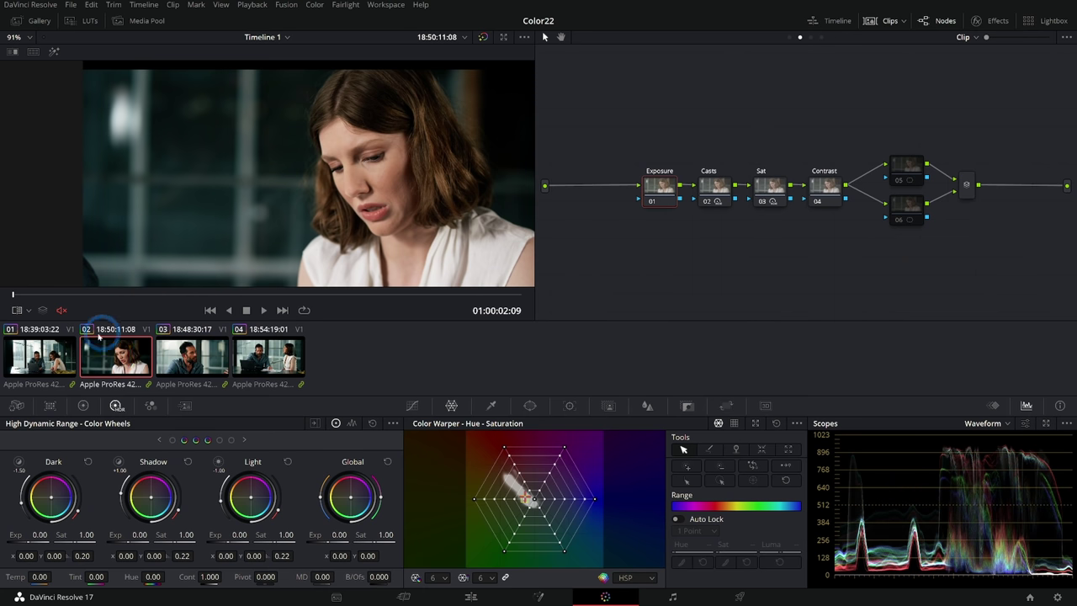
pyautogui.click(51, 357)
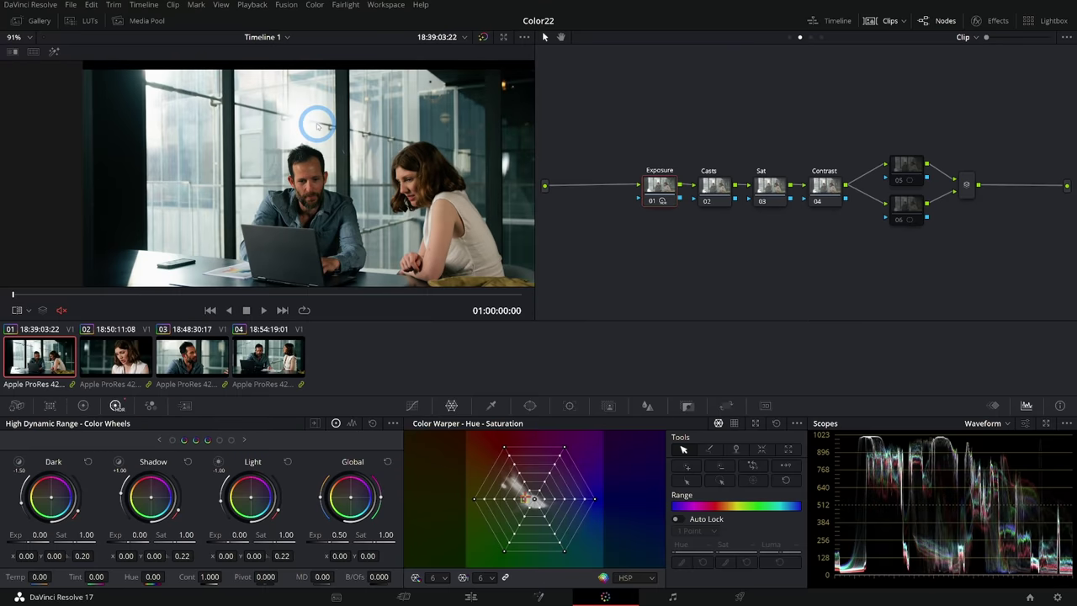
# On the first clip's node 05, stretch and soften the circular window and move it over the upper part of the bright windows.
pyautogui.click(690, 162)
pyautogui.click(906, 168)
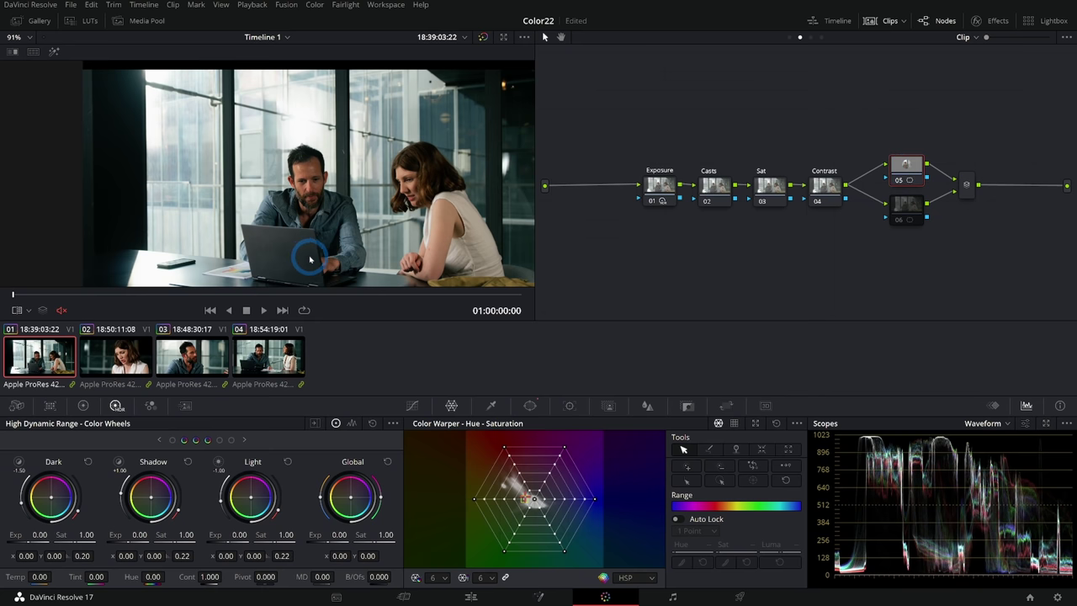
pyautogui.click(530, 406)
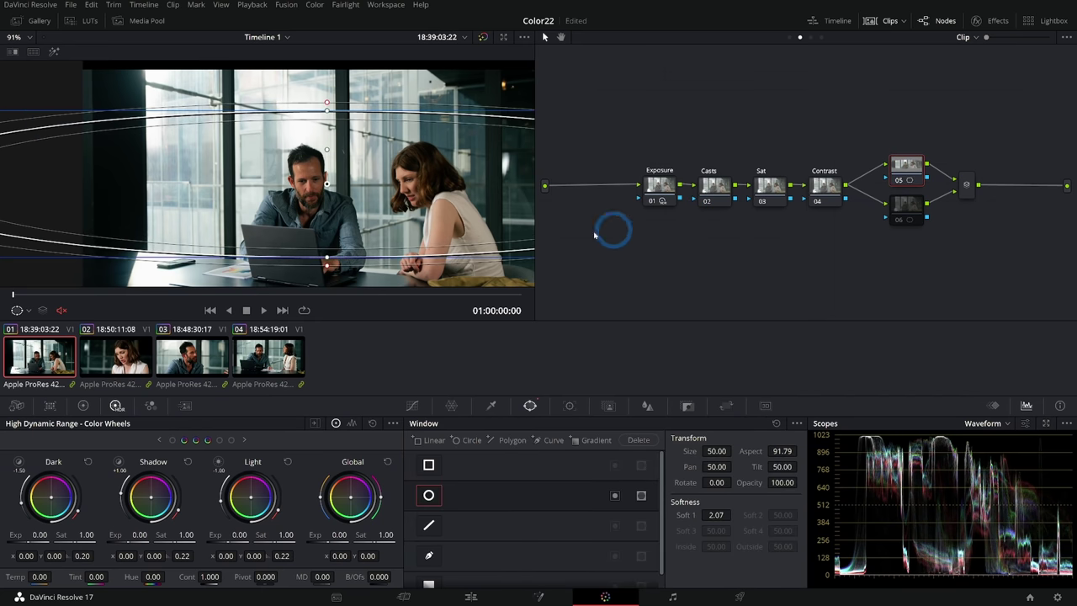
pyautogui.moveTo(327, 265); pyautogui.dragTo(330, 296)
pyautogui.moveTo(327, 184); pyautogui.dragTo(294, 64)
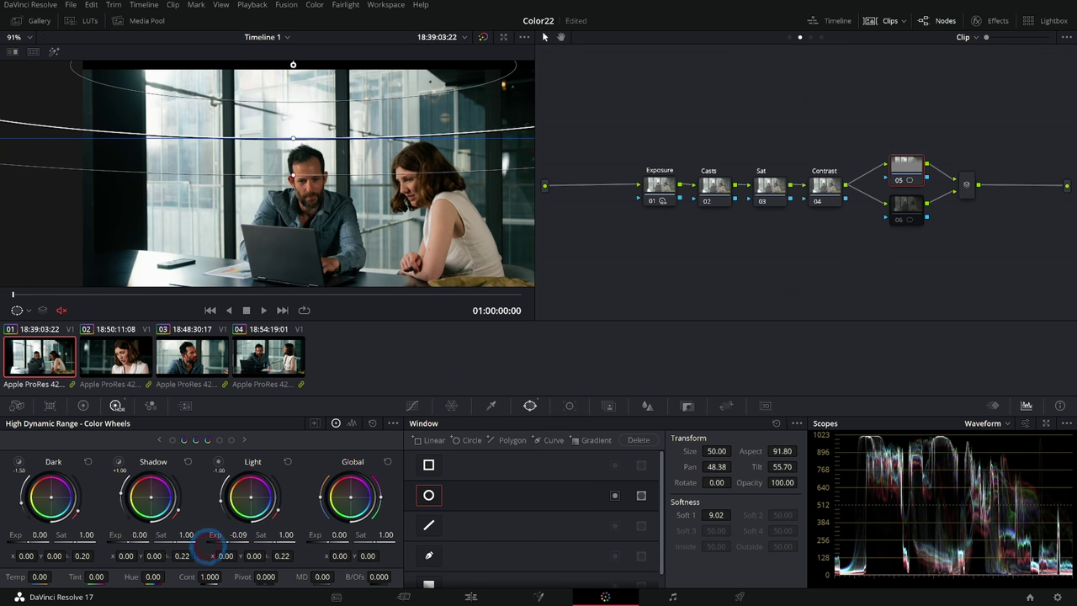
# Lower the HDR Light exposure inside the first clip's window to -0.55 and compare the result with the other clips.
pyautogui.moveTo(206, 546); pyautogui.dragTo(95, 546)
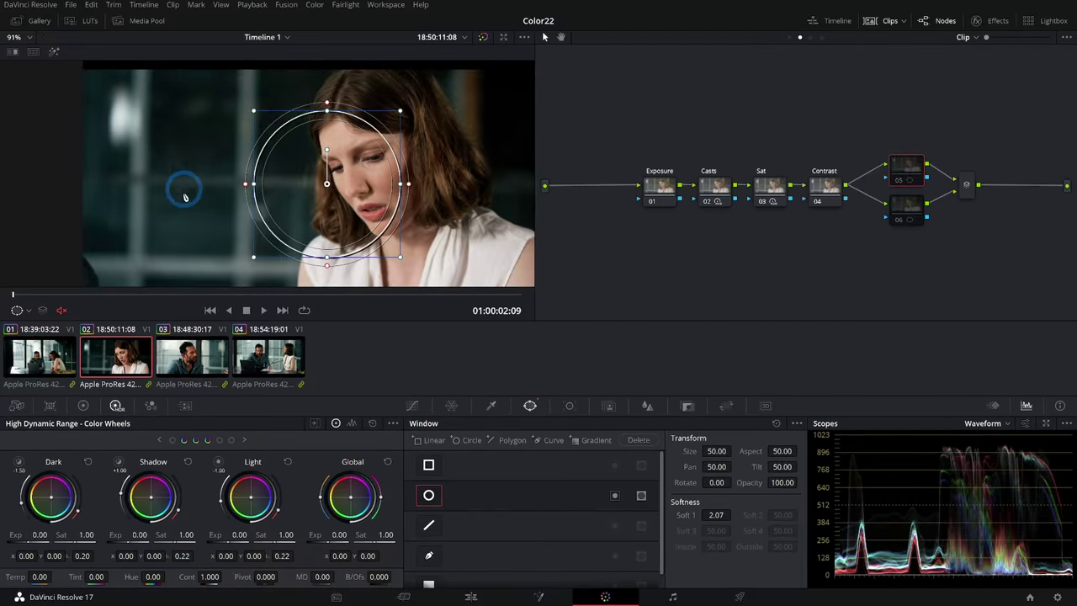
pyautogui.click(49, 358)
pyautogui.click(121, 362)
pyautogui.click(192, 361)
pyautogui.click(251, 363)
pyautogui.click(126, 358)
pyautogui.click(66, 360)
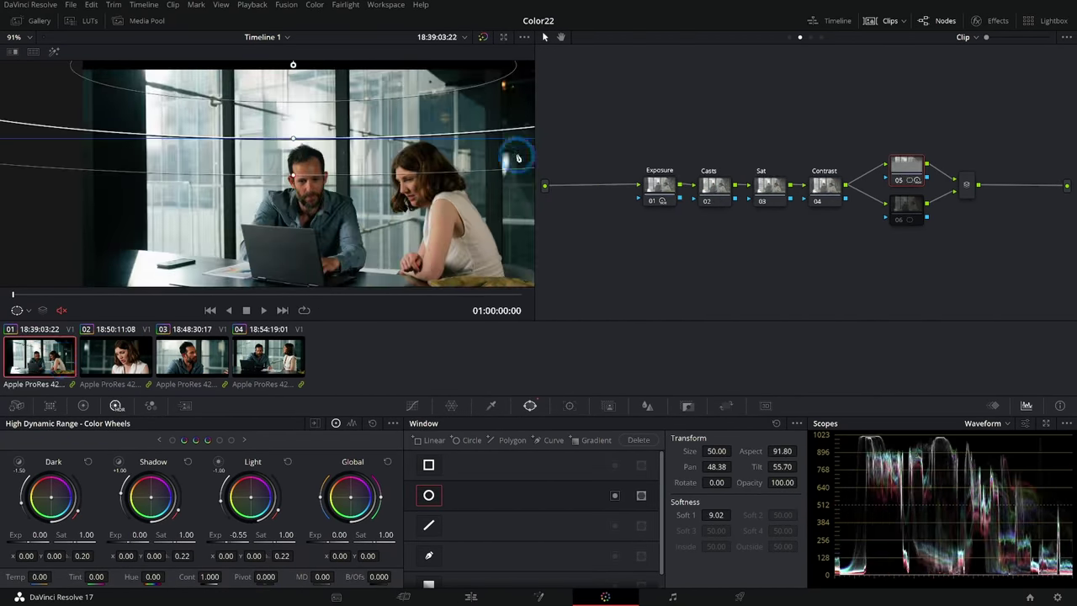
# On the second clip's node 05, fit an inverted oval window around the woman with size 35.39, aspect 35.42 and softness 39.31.
pyautogui.click(135, 355)
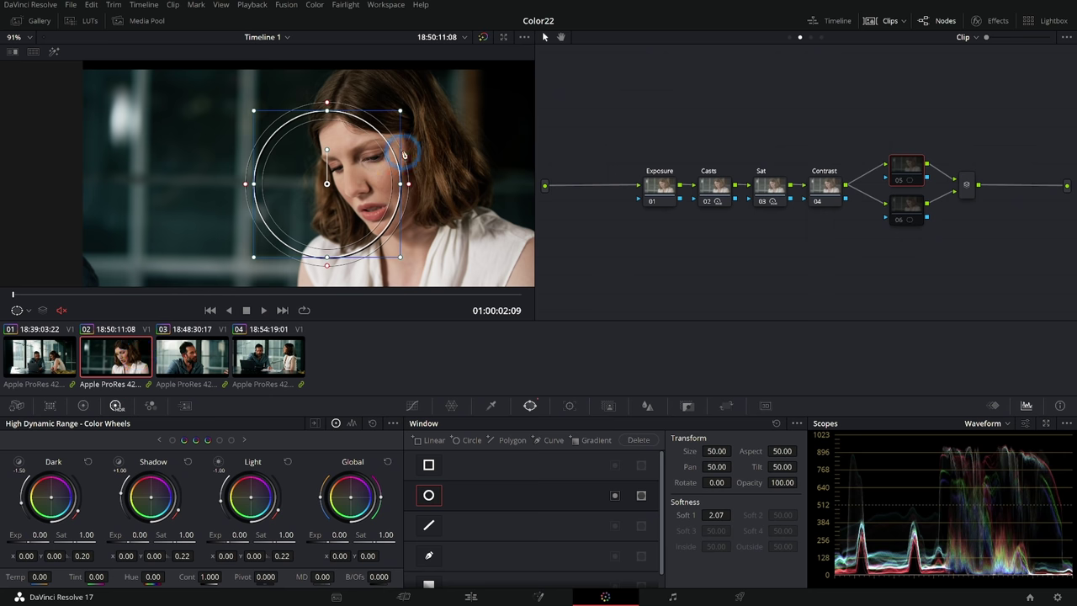
pyautogui.moveTo(401, 257); pyautogui.dragTo(455, 310)
pyautogui.moveTo(454, 184); pyautogui.dragTo(515, 212)
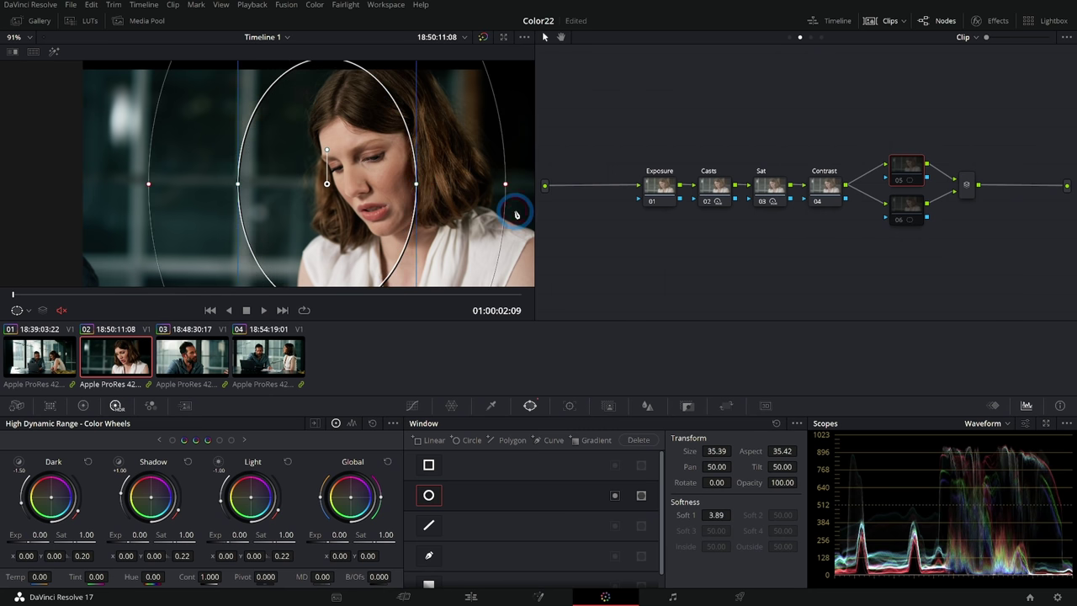
pyautogui.scroll(-5, 363, 228)
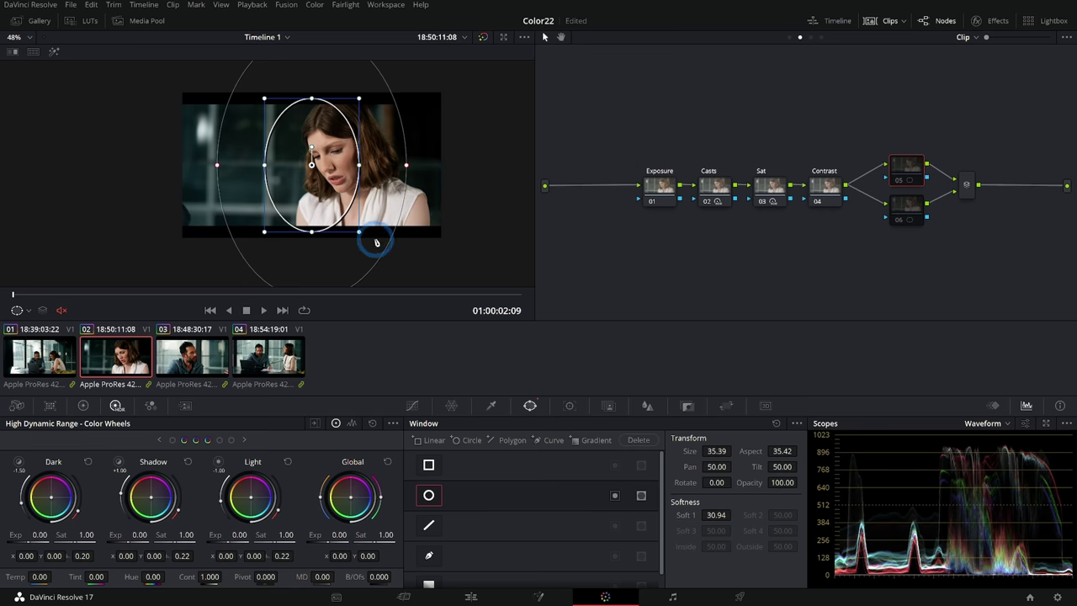
pyautogui.moveTo(443, 165); pyautogui.dragTo(457, 168)
pyautogui.moveTo(318, 190); pyautogui.dragTo(355, 183)
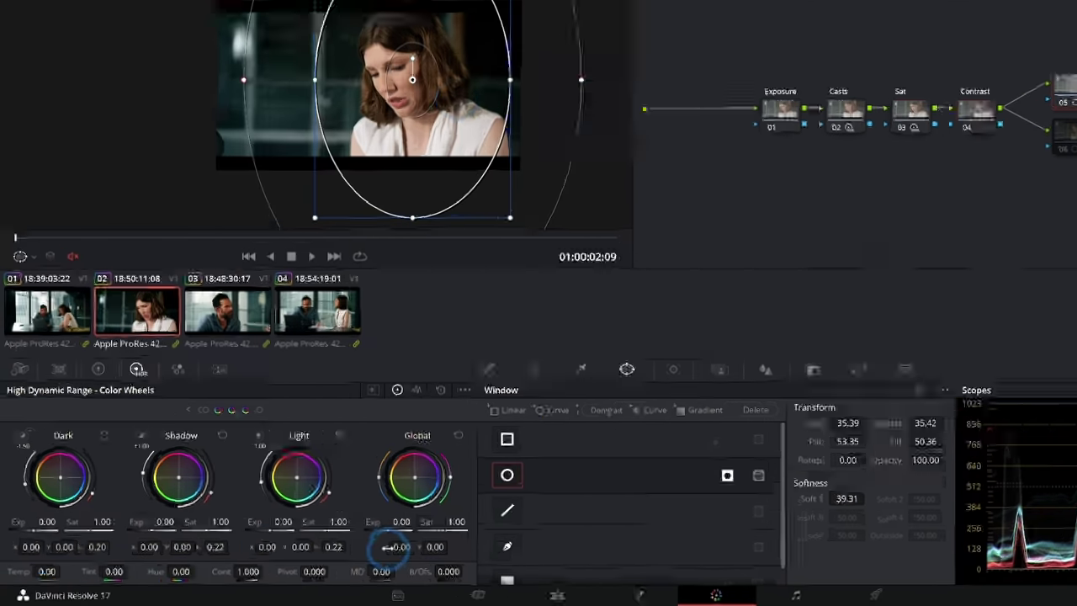
# Raise the HDR Global exposure of the second clip's background to 0.77 and compare it with the first clip.
pyautogui.click(328, 540)
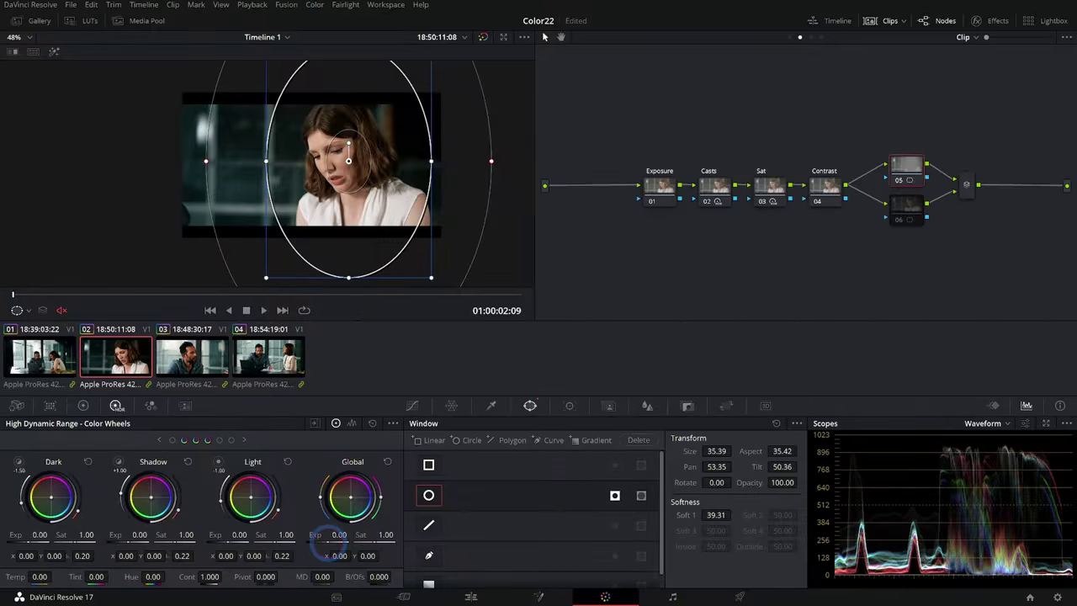
pyautogui.moveTo(328, 543); pyautogui.dragTo(507, 539)
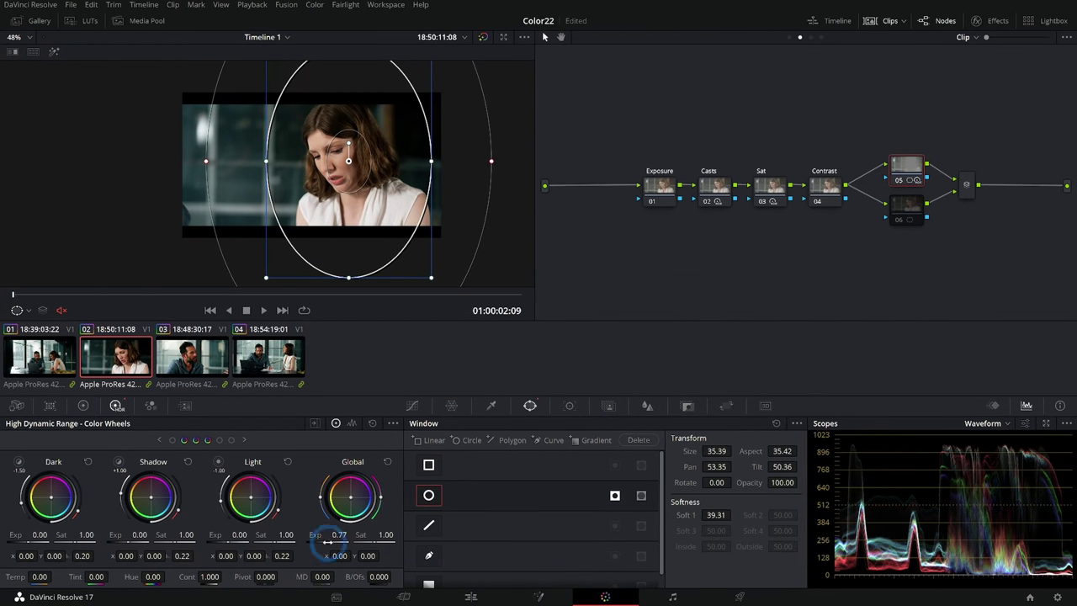
pyautogui.click(69, 345)
pyautogui.click(108, 351)
pyautogui.click(43, 351)
pyautogui.click(100, 353)
# Hide the window outline and go through all four clips to check that the finished grades match.
pyautogui.moveTo(265, 164); pyautogui.dragTo(286, 162)
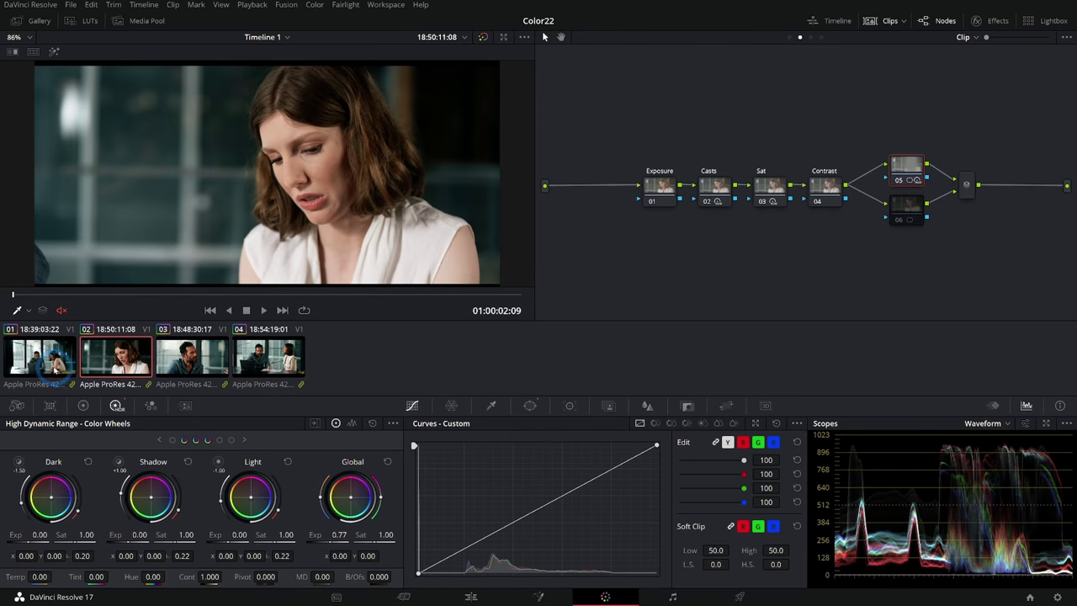
pyautogui.click(58, 364)
pyautogui.click(191, 357)
pyautogui.click(269, 356)
pyautogui.click(198, 349)
pyautogui.click(98, 345)
pyautogui.click(36, 359)
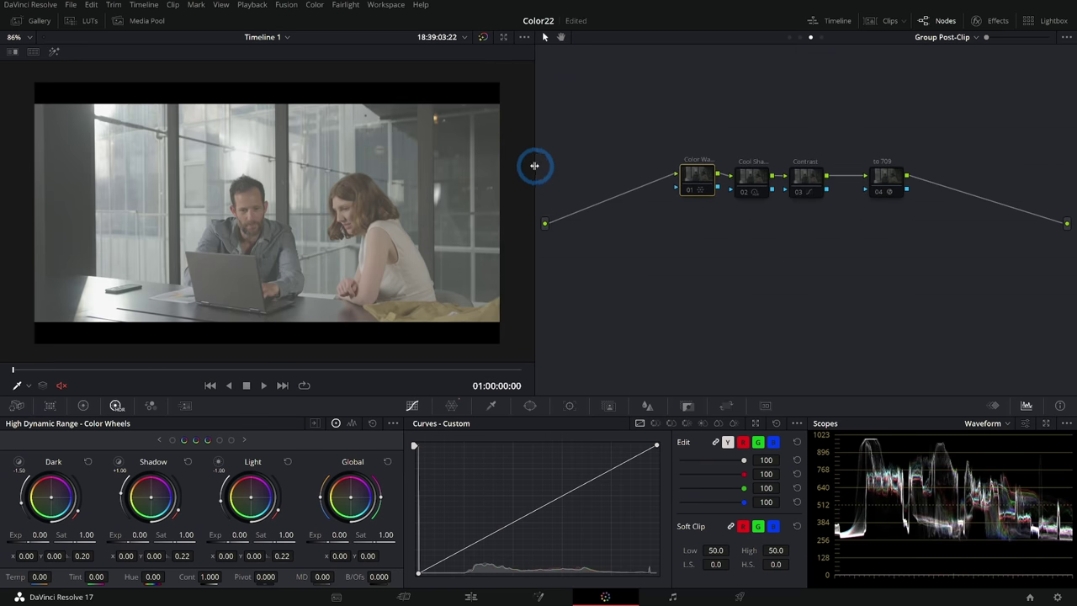
# Widen the viewer and re-enable the bypassed grade from the to 709 node and clip-level Exposure node onward, reviewing the graded clips.
pyautogui.moveTo(535, 167); pyautogui.dragTo(716, 176)
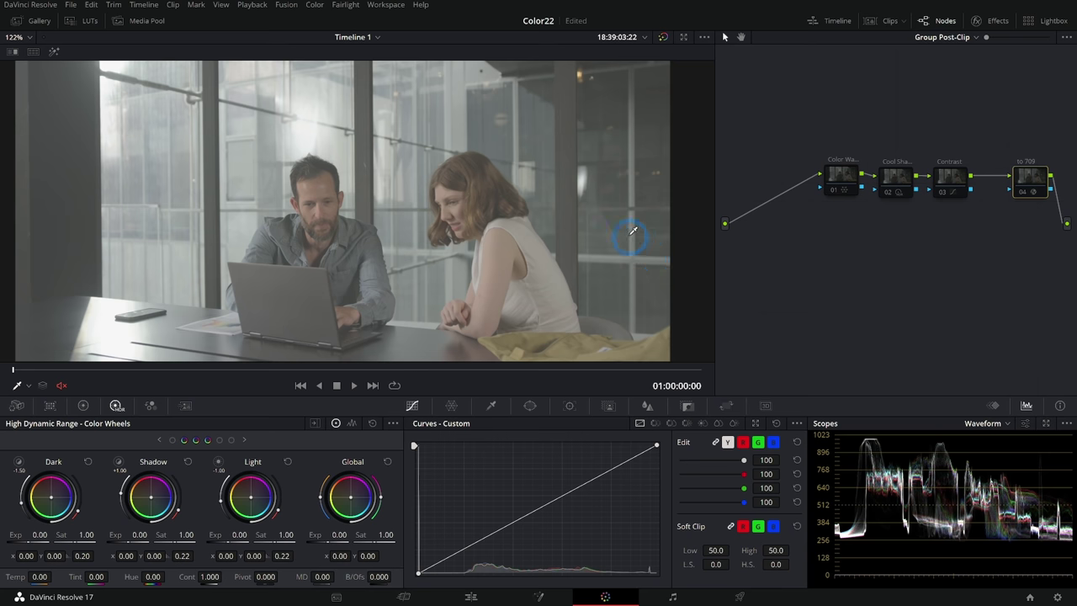
pyautogui.hotkey('ctrl', 'd')
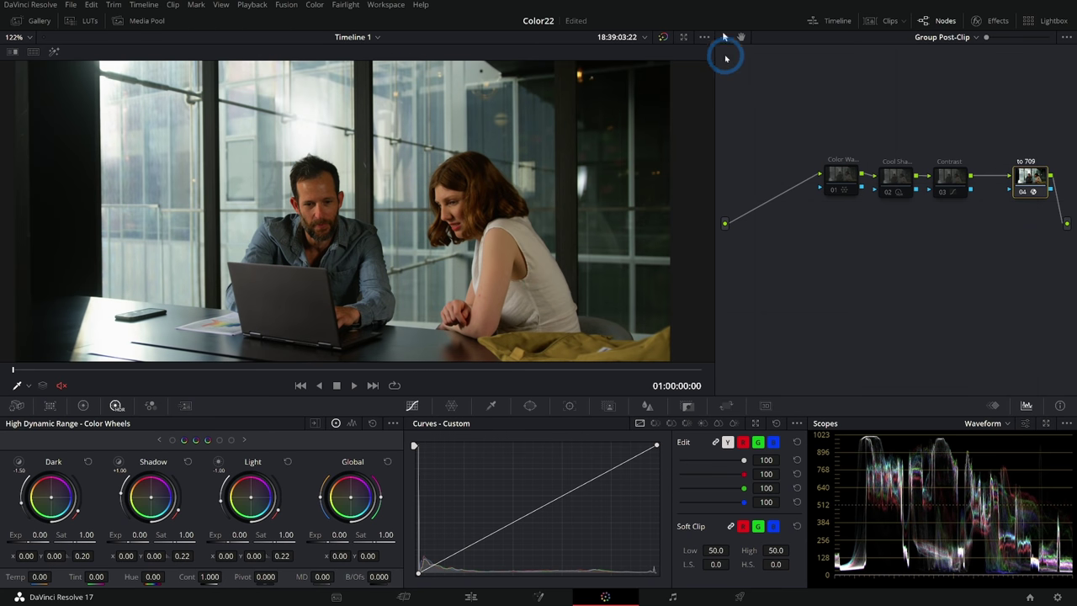
pyautogui.click(967, 37)
pyautogui.click(952, 66)
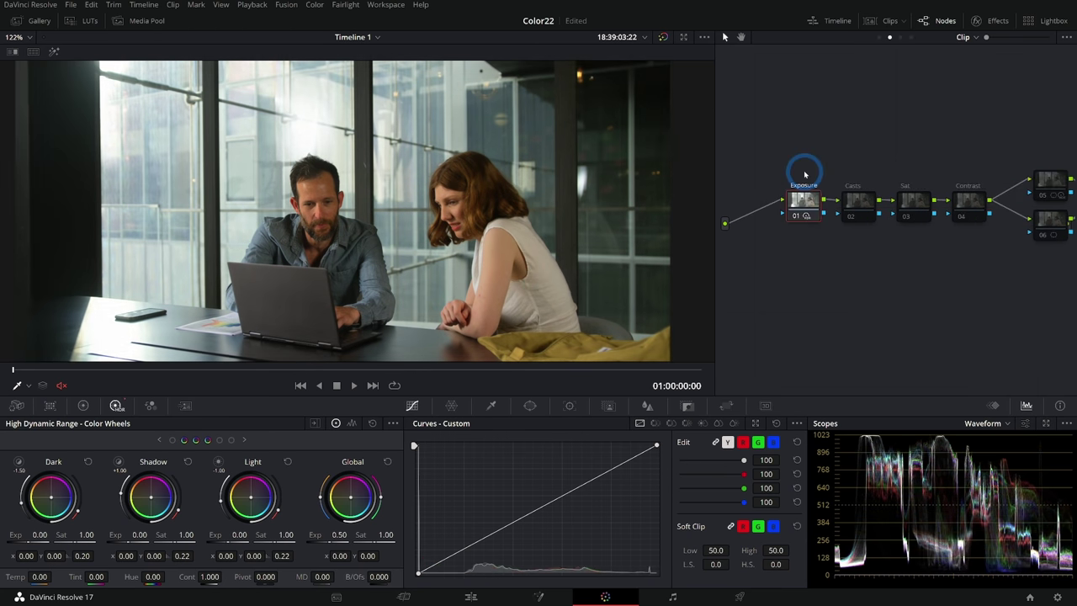
pyautogui.click(899, 38)
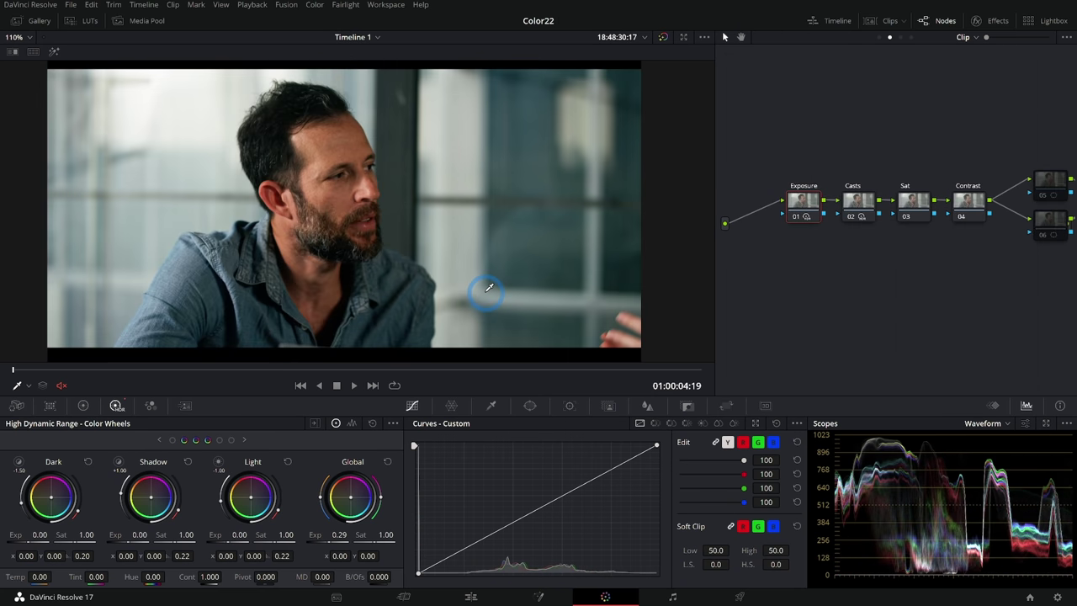
pyautogui.press('Up')
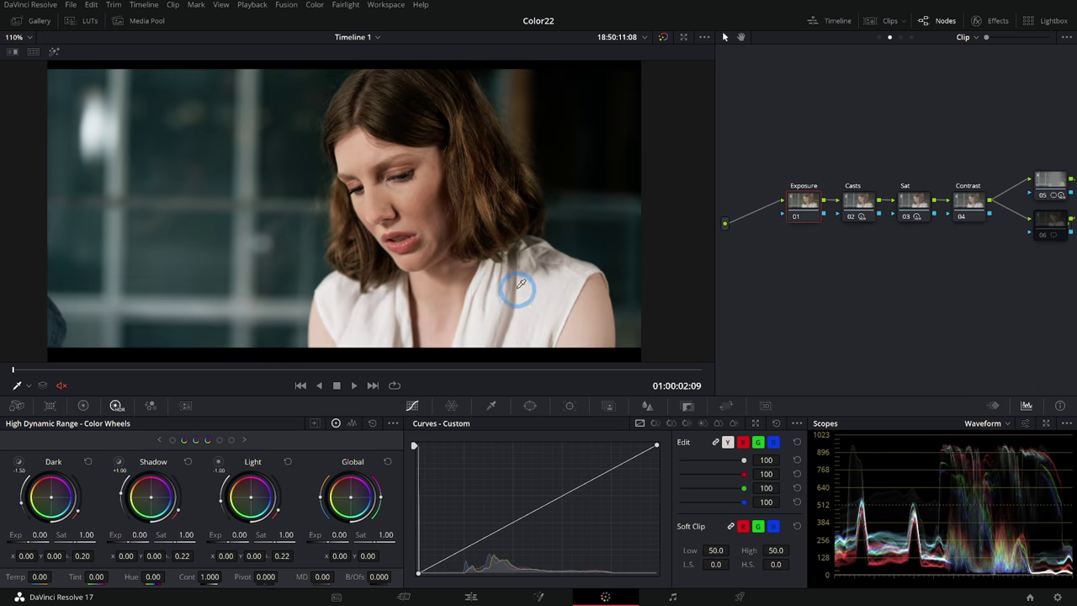